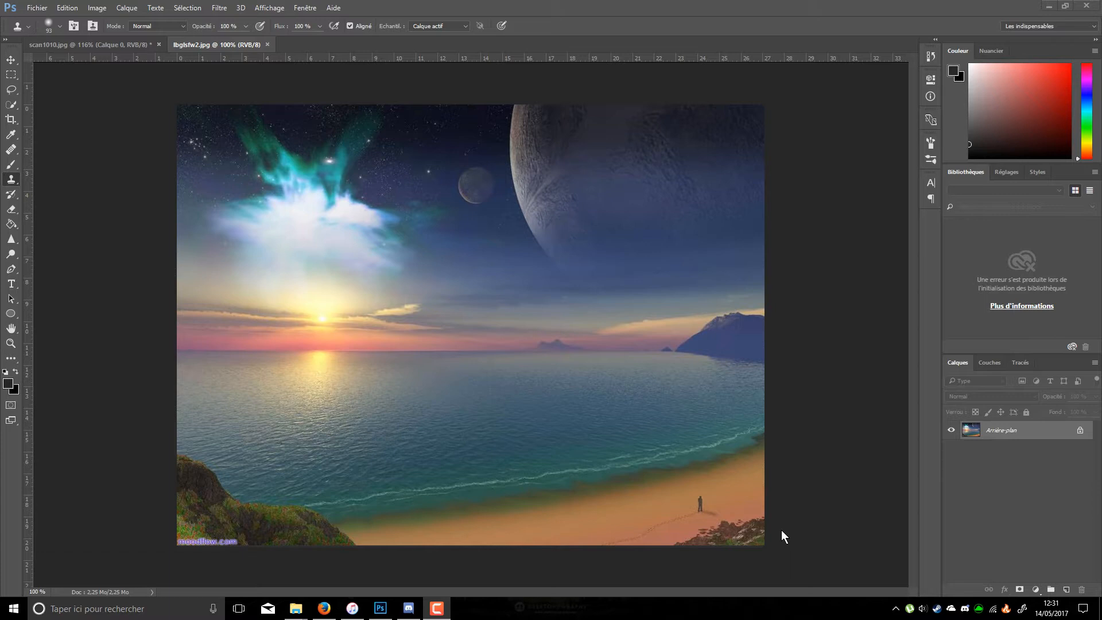
Unlock the background layer and outline the person and footprints on the beach with a freehand Lasso selection
click(1080, 431)
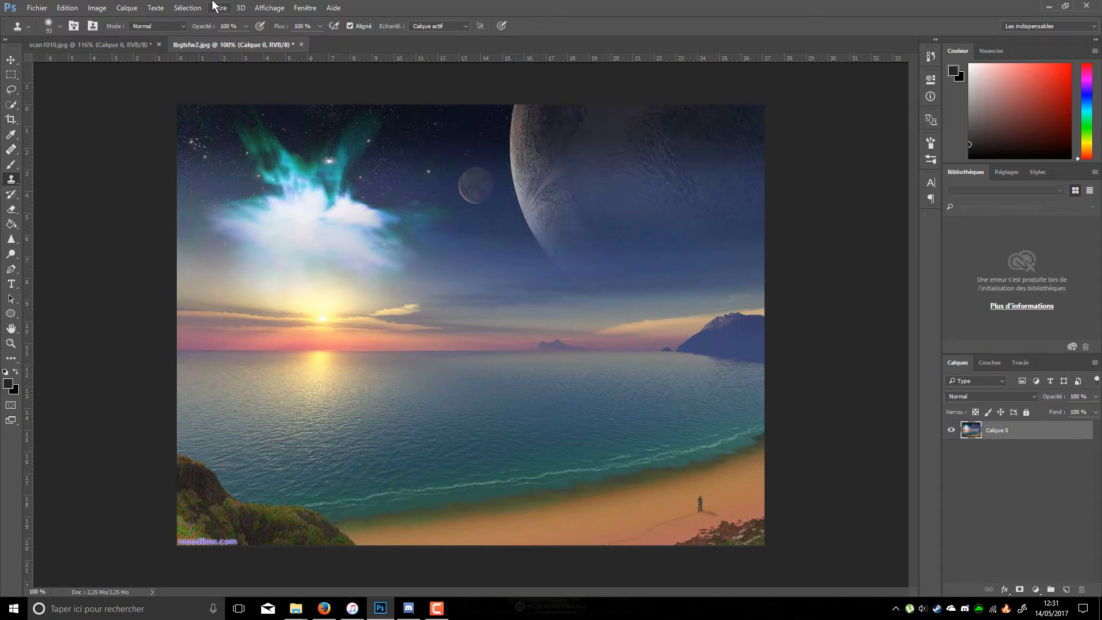
click(12, 92)
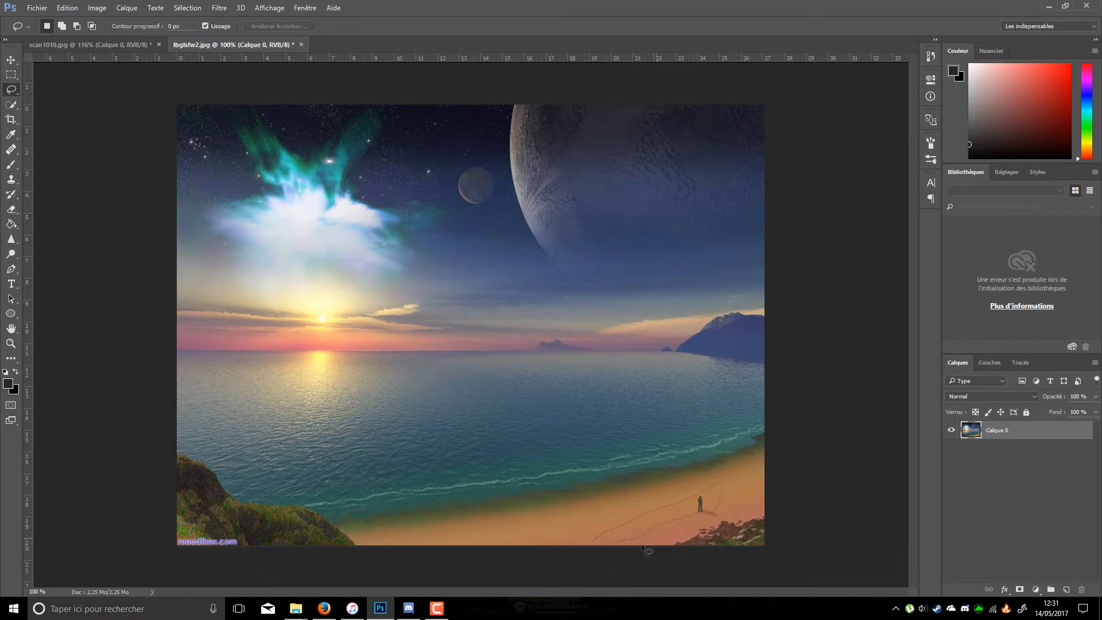
drag(642, 545, 623, 552)
Fill the selected person and footprints with Contenu pris en compte in Normal mode at 100% opacity, without colour adaptation, and deselect
key(shift)
key(shift+F5)
click(96, 8)
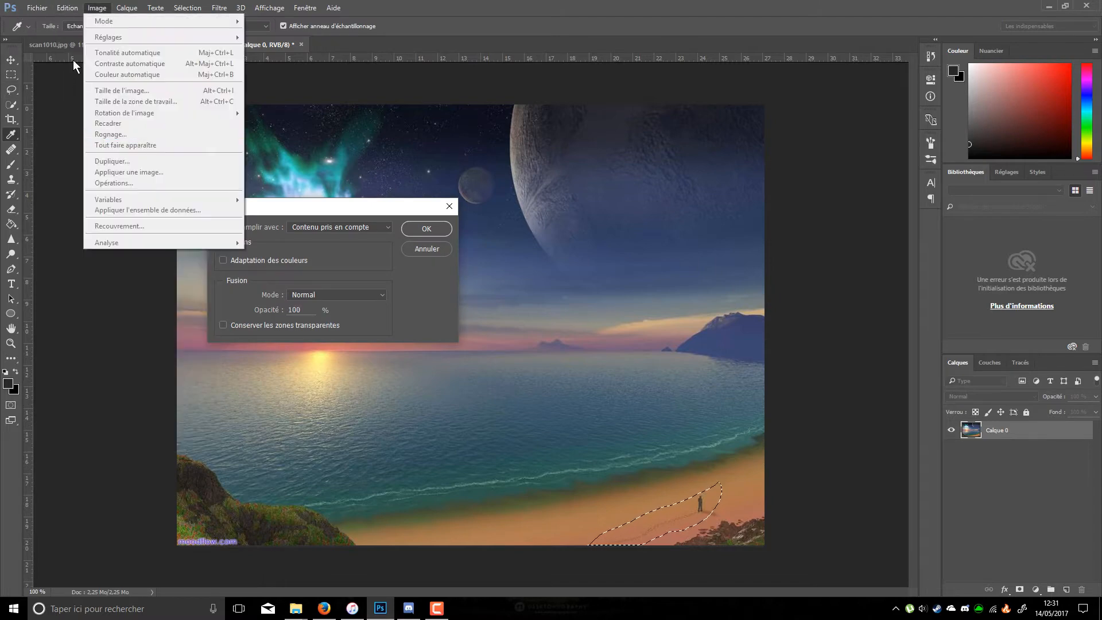
click(67, 7)
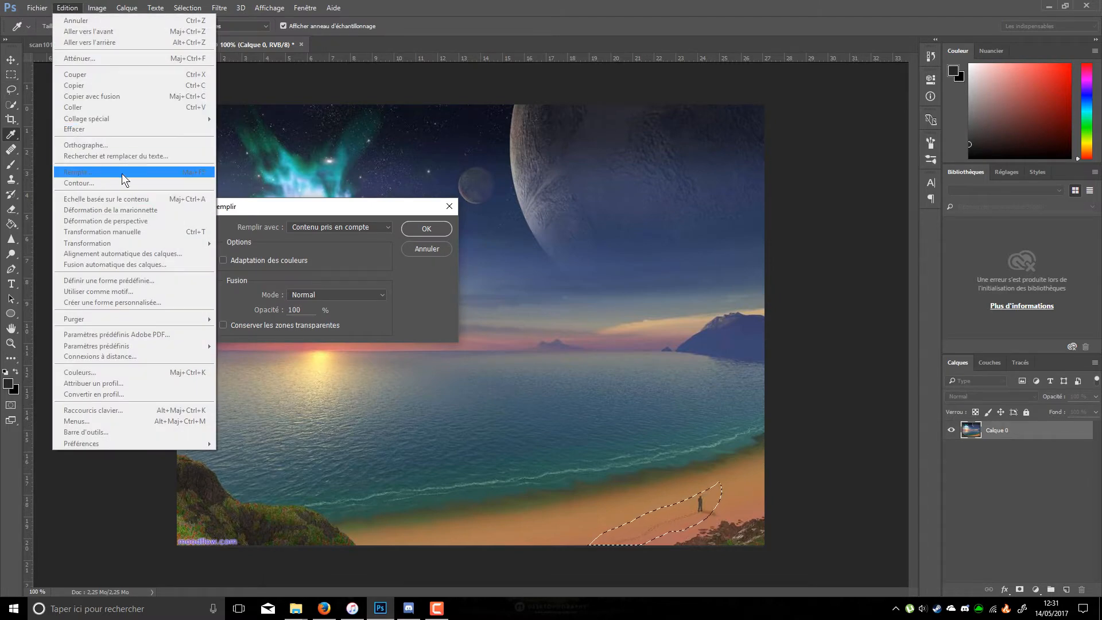
click(299, 259)
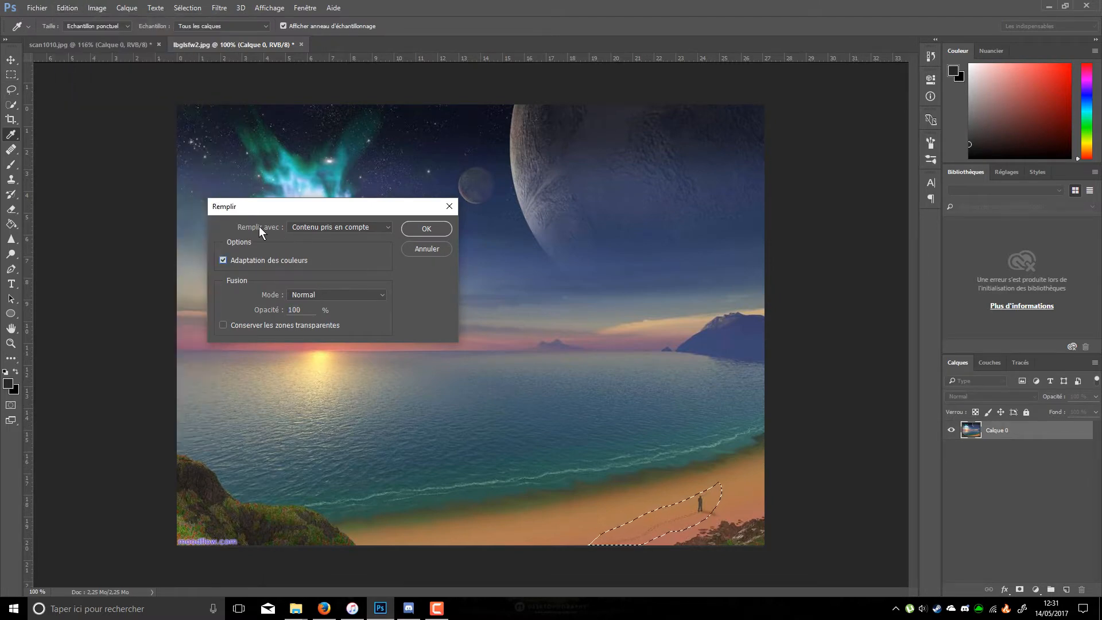
click(254, 257)
click(314, 222)
click(315, 225)
click(425, 229)
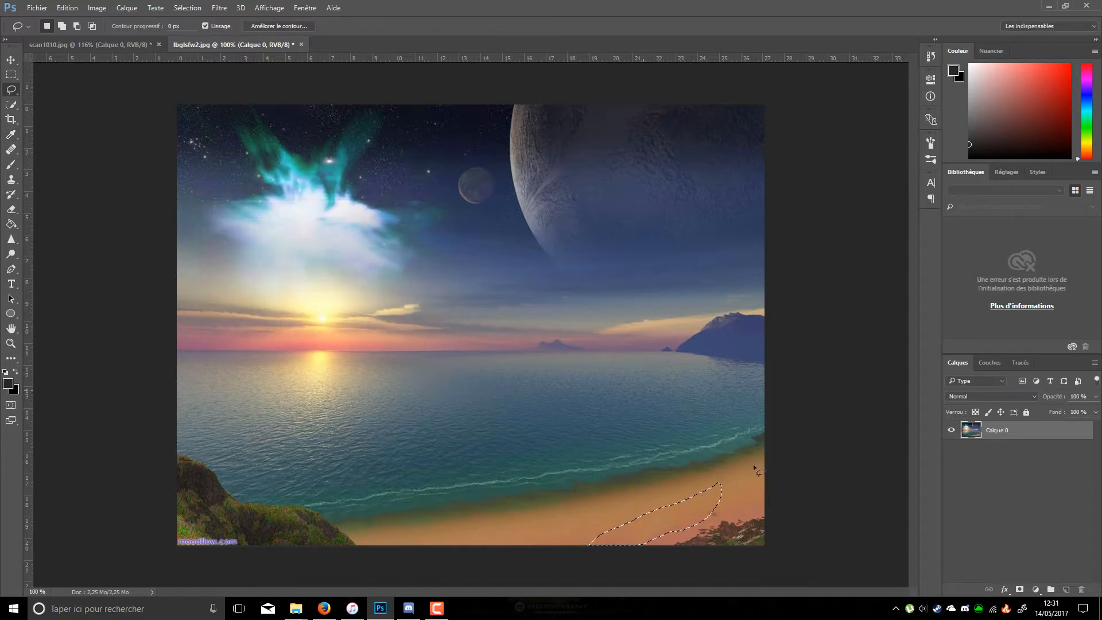
key(ctrl+d)
Lasso the leftover smudge on the sand above the rocks, fill it with Contenu pris en compte and deselect
drag(706, 527, 709, 535)
scroll(739, 512, up, 4)
key(ctrl+d)
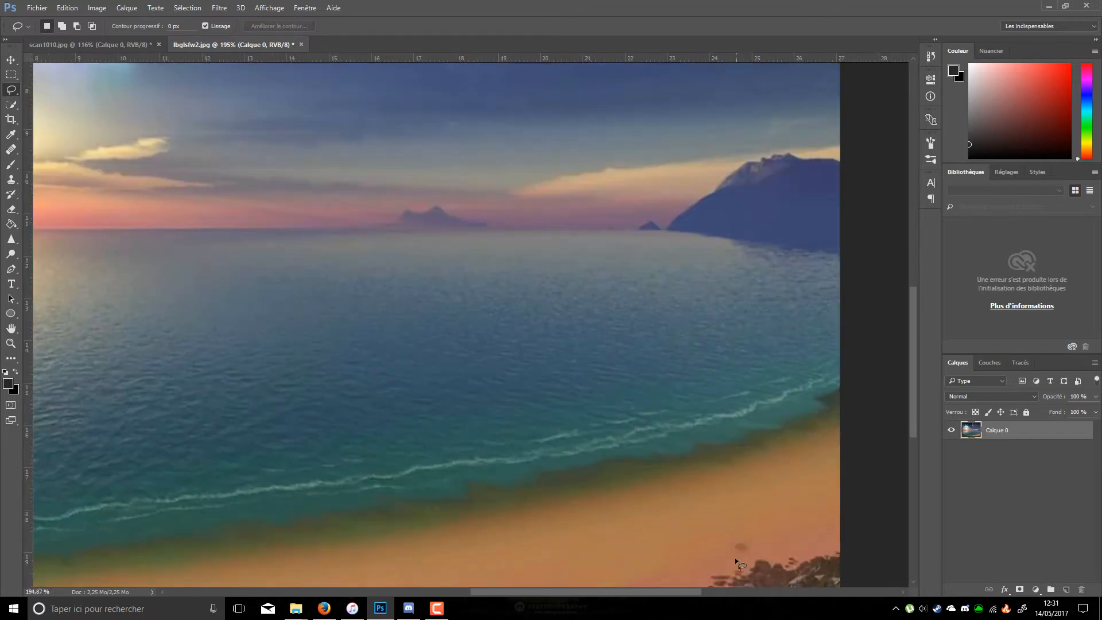
mouse_move(749, 543)
mouse_down()
mouse_move(736, 558)
mouse_move(750, 492)
mouse_up()
click(599, 236)
mouse_move(759, 532)
mouse_down()
mouse_move(727, 551)
mouse_move(758, 533)
mouse_up()
key(shift+F5)
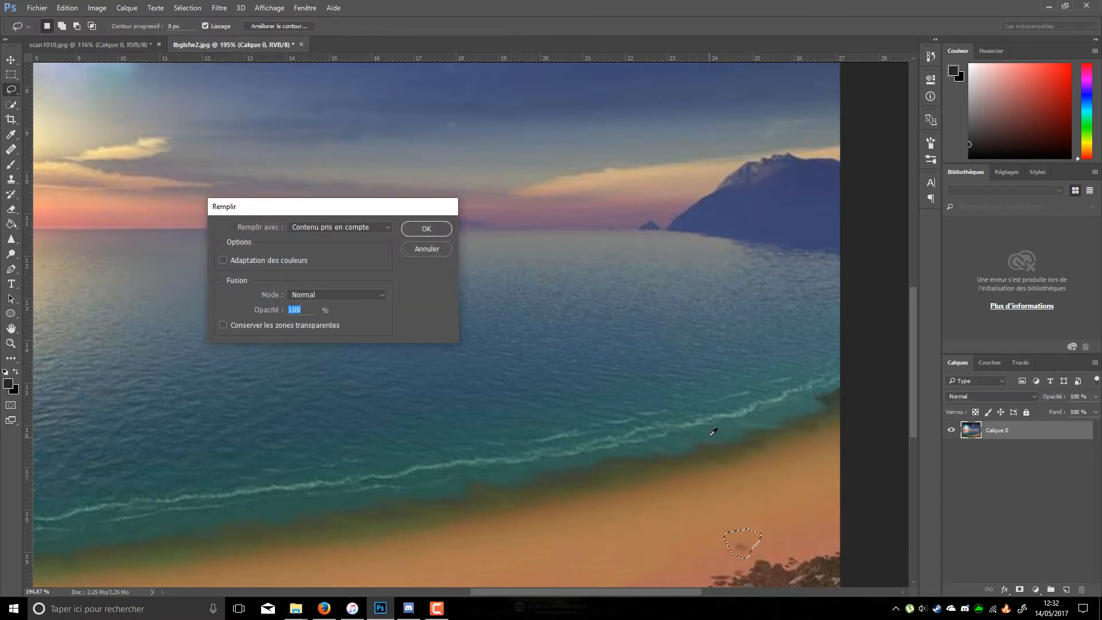
key(Return)
scroll(717, 407, down, 4)
key(ctrl+d)
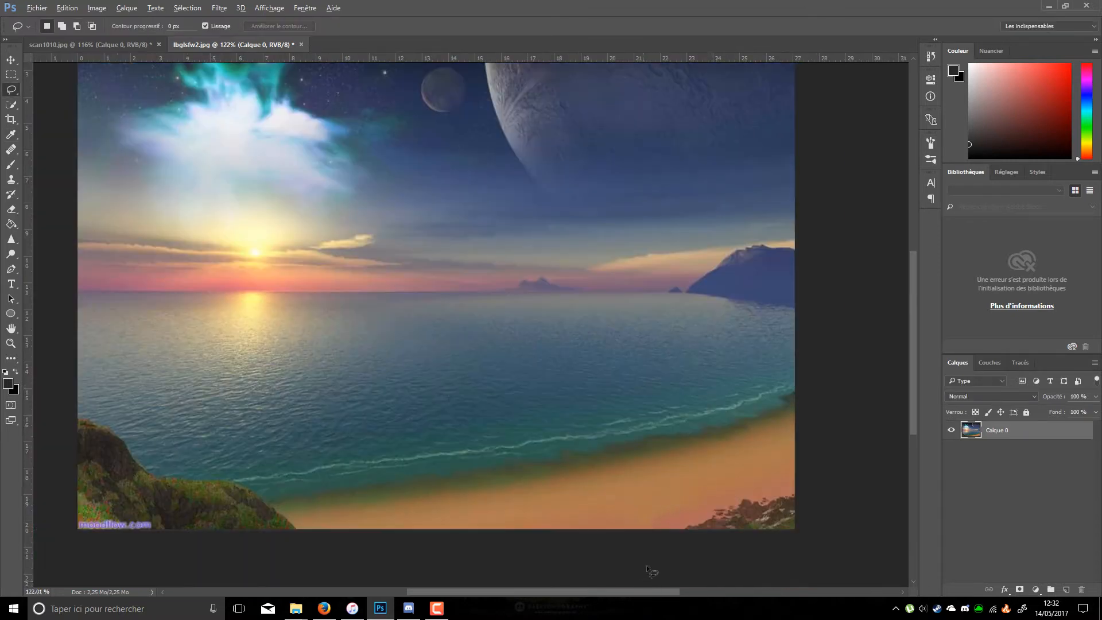
Lasso another patch at the lower edge of the beach, apply a content-aware fill and deselect
drag(614, 540, 632, 492)
key(shift+F5)
key(Return)
key(ctrl+d)
Remove the moodflow.com watermark from the grassy rocks with a lasso selection and content-aware fill, and clear the selection
mouse_move(83, 523)
mouse_down()
mouse_move(72, 513)
mouse_move(172, 519)
mouse_move(101, 569)
mouse_move(3, 548)
mouse_up()
key(shift+F5)
key(Return)
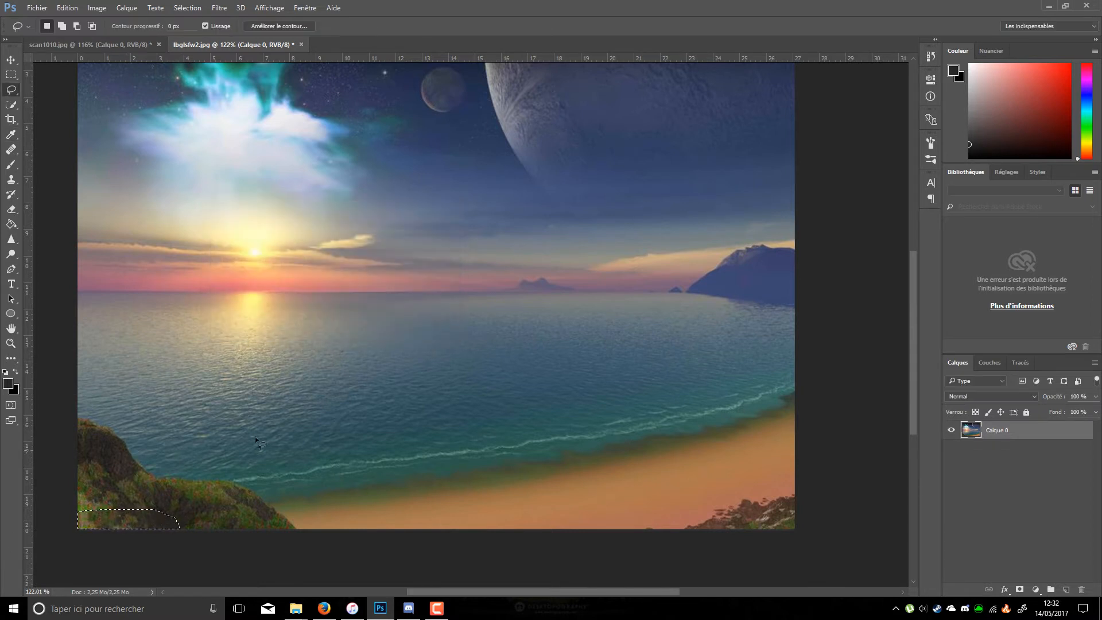
drag(272, 432, 280, 430)
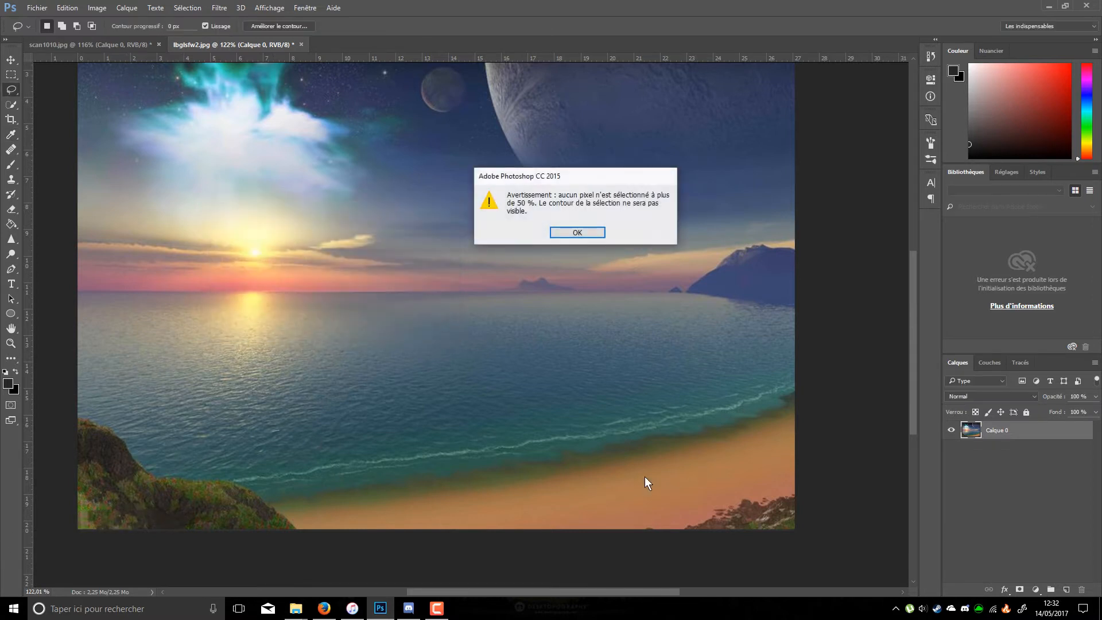
click(571, 233)
Lasso the grass patch just above the former watermark area, fill it content-aware and clear the selection
mouse_move(82, 516)
mouse_down()
mouse_move(104, 489)
mouse_move(45, 527)
mouse_up()
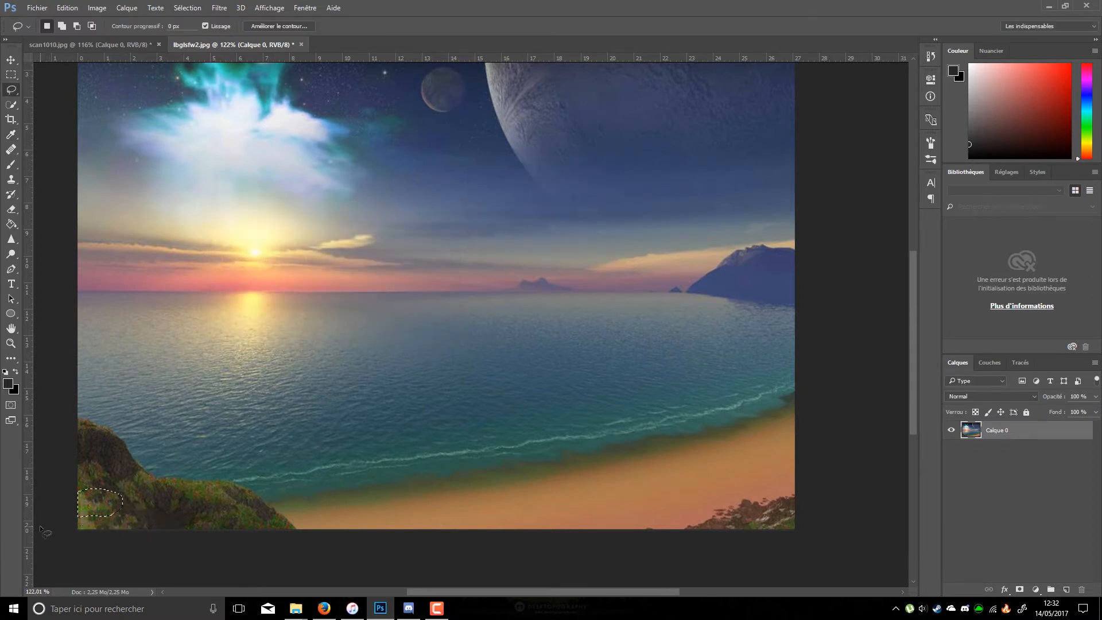
key(shift+F5)
key(Return)
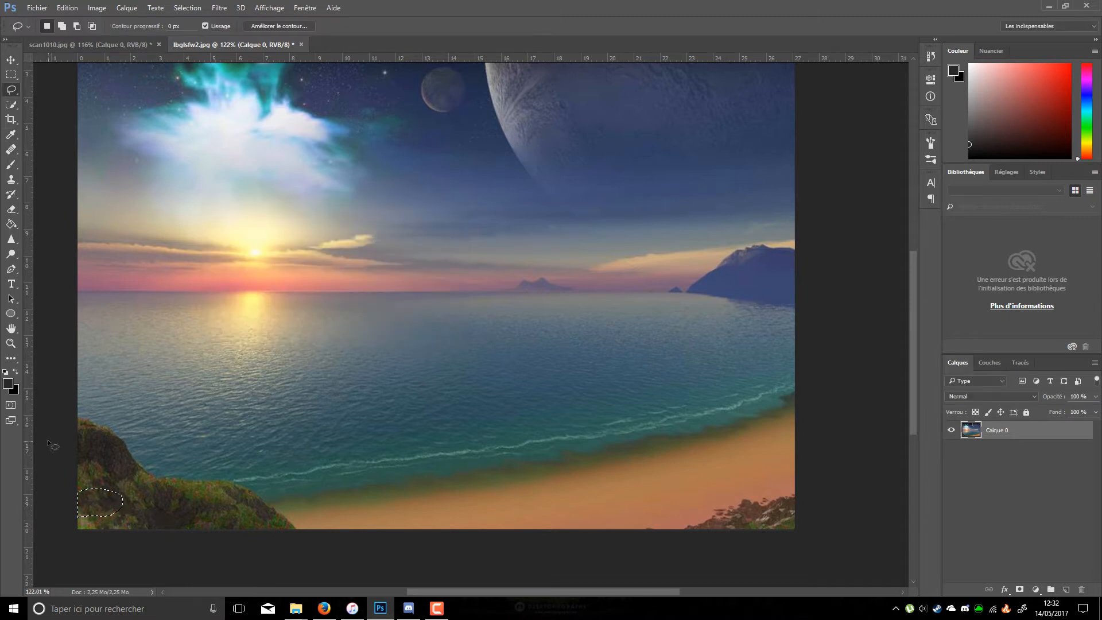
click(524, 463)
click(577, 233)
scroll(283, 267, down, 3)
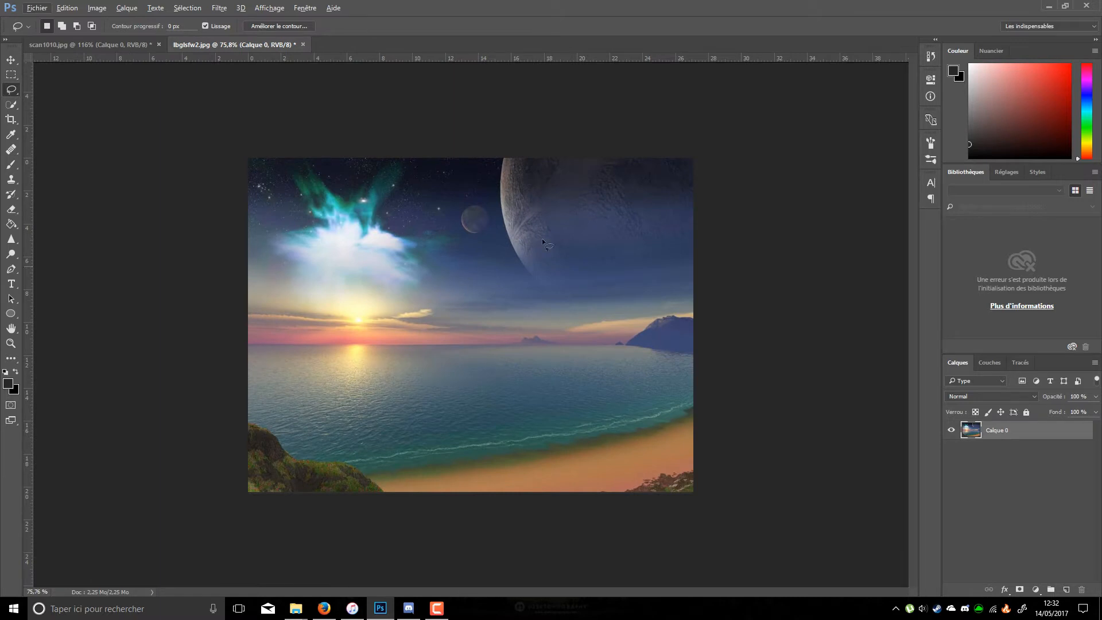
Remove the small moon from the sky with a lasso selection and content-aware fill, and deselect
click(464, 234)
click(461, 234)
drag(460, 199, 490, 208)
drag(476, 245, 463, 240)
key(shift+BackSpace)
key(Return)
click(495, 270)
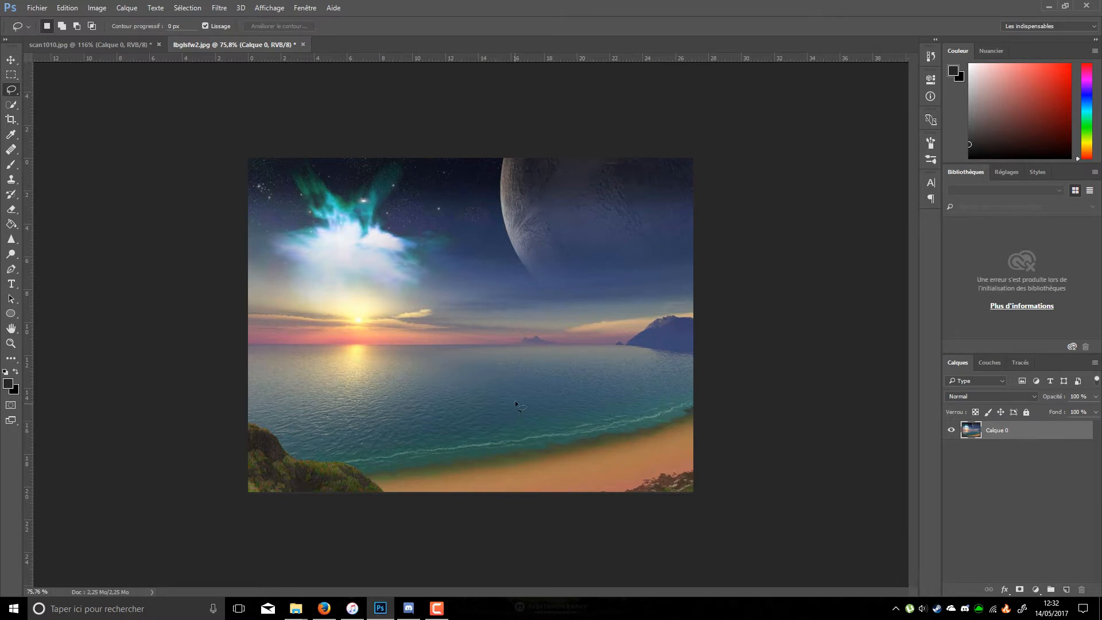
Undo all the content-aware fills and selections, back to the locked background layer
key(ctrl+alt+z)
key(ctrl+alt+z)
key(ctrl+alt+z)
key(ctrl+alt+z)
key(ctrl+alt+z)
key(ctrl+alt+z)
key(ctrl+alt+z)
key(ctrl+alt+z)
key(ctrl+alt+z)
key(ctrl+alt+z)
key(ctrl+alt+z)
key(ctrl+alt+z)
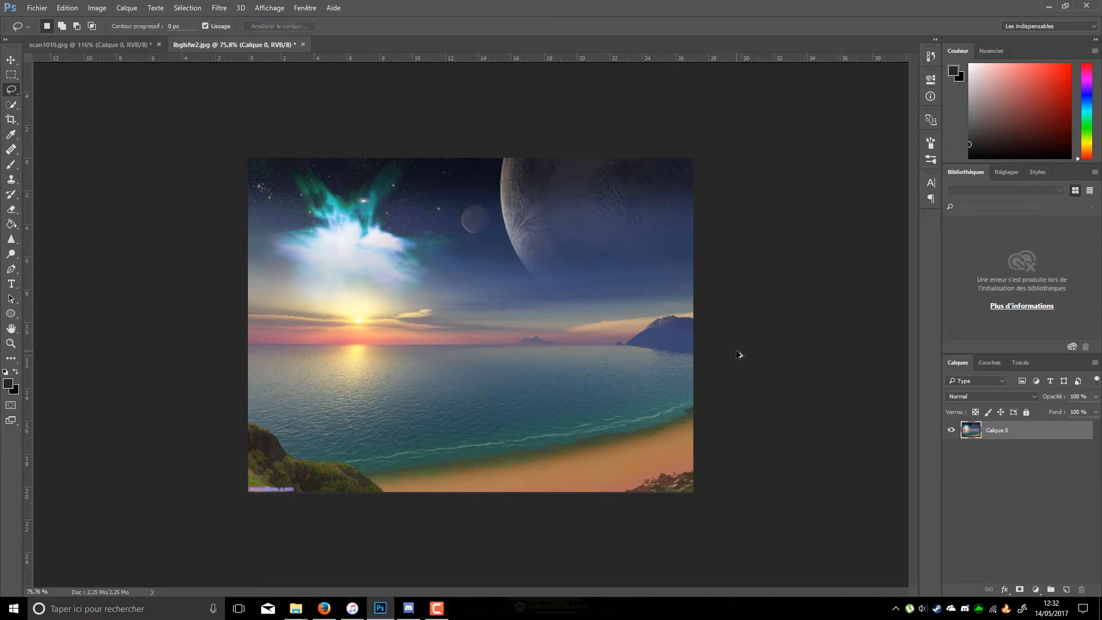
key(ctrl+alt+z)
key(ctrl+alt+z)
key(ctrl+alt+z)
key(ctrl+alt+z)
key(ctrl+alt+z)
key(ctrl+alt+z)
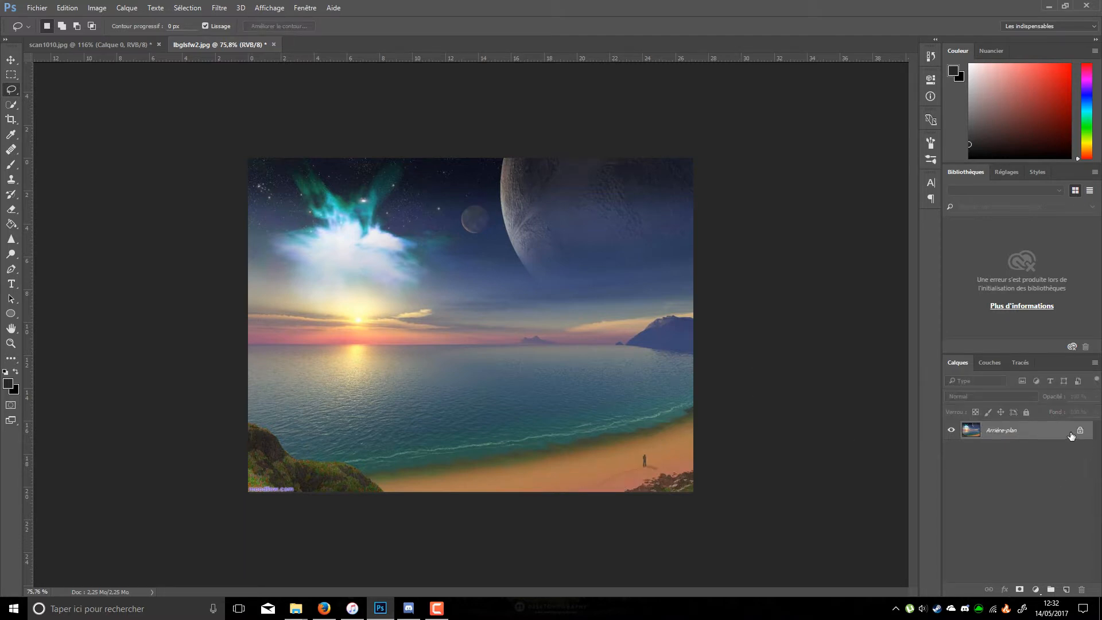
Unlock the background layer and activate the Clone Stamp tool (Outil Tampon de duplication)
click(1078, 430)
double_click(1062, 430)
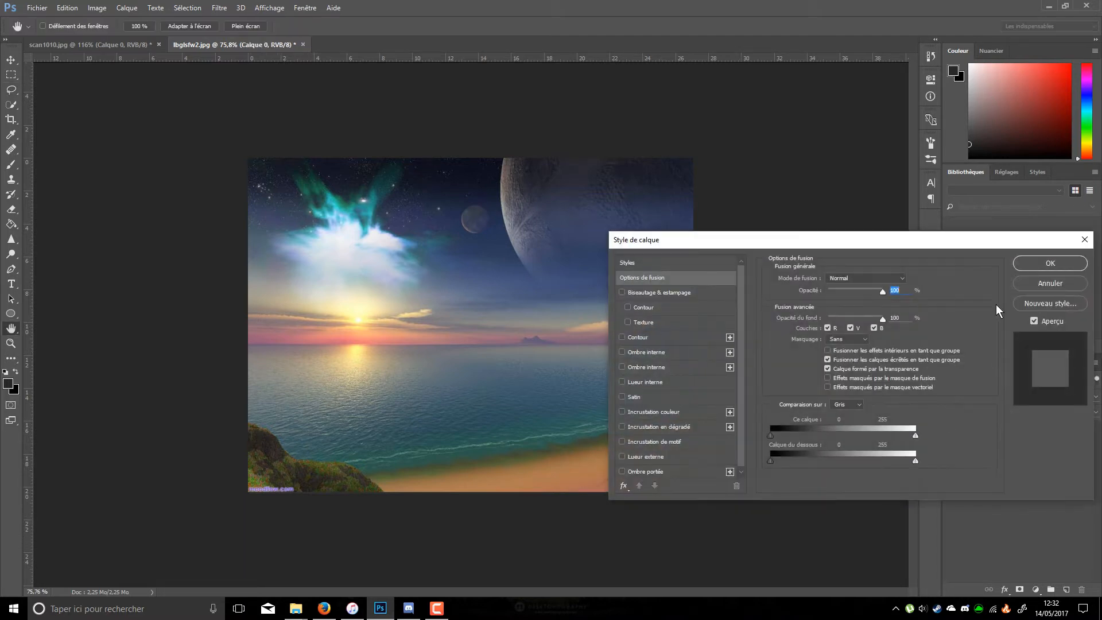
click(8, 166)
click(10, 181)
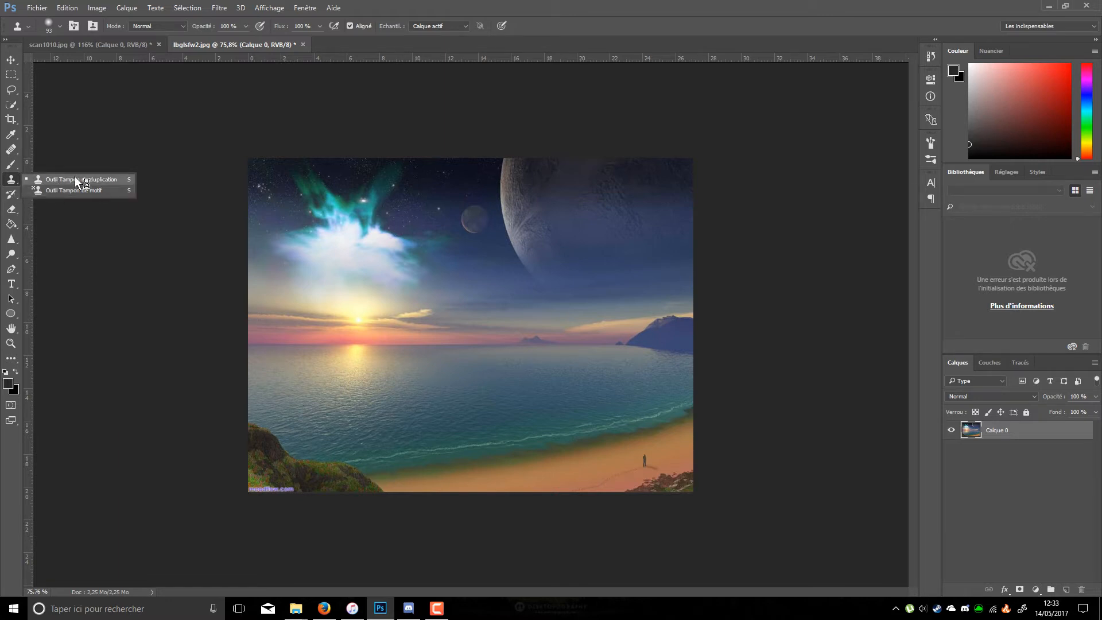
click(109, 178)
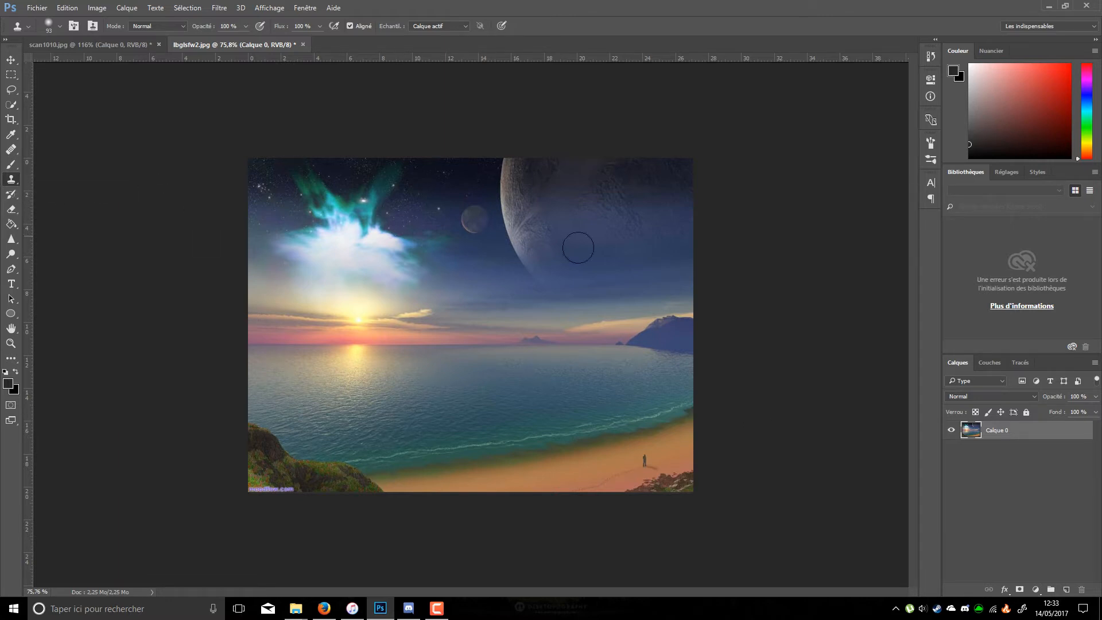
Sample clean sand beside the person on the beach as the clone source
scroll(764, 510, up, 10)
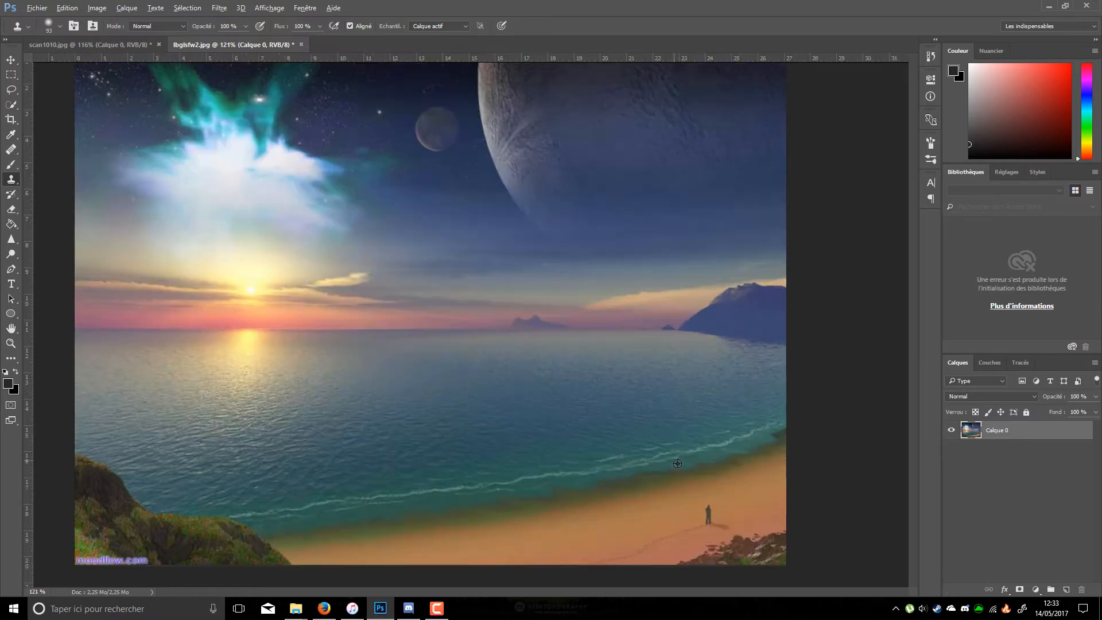
drag(750, 487, 677, 414)
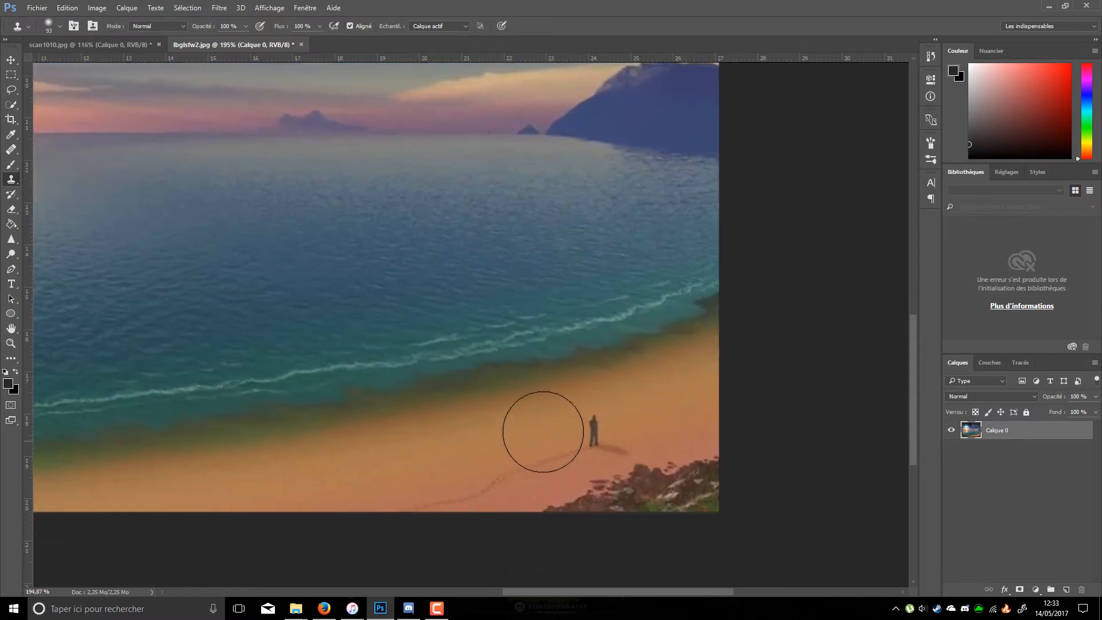
alt+click(670, 418)
alt+click(662, 411)
Try cloning the sampled sand over the person on the beach, and undo the strokes
mouse_move(635, 419)
mouse_down()
mouse_move(605, 423)
mouse_move(601, 438)
mouse_move(617, 447)
mouse_up()
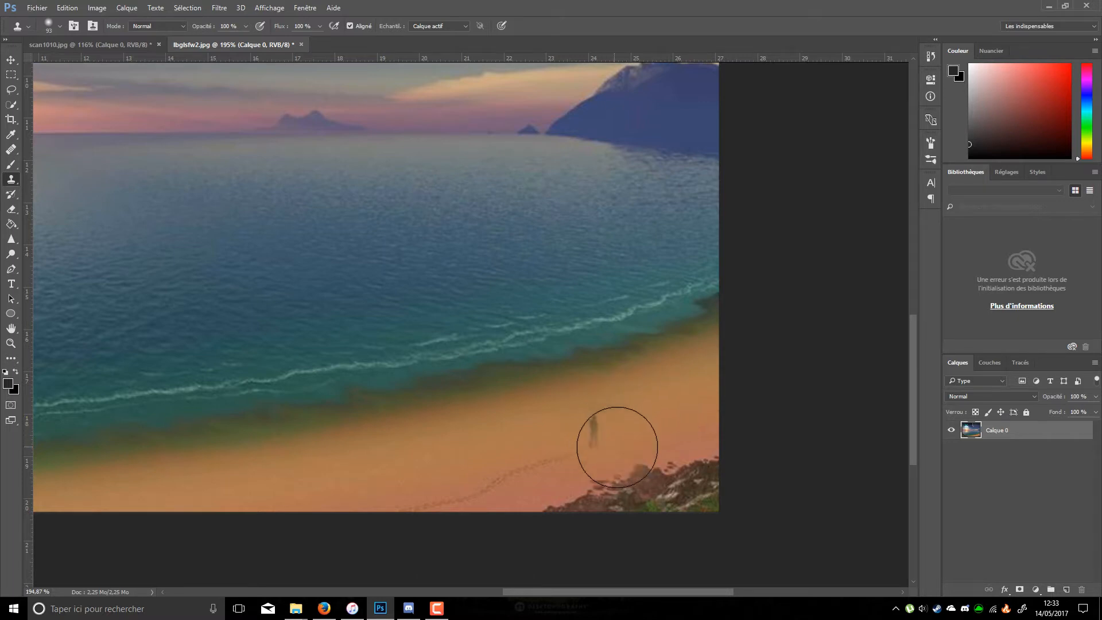
key(ctrl+alt+z)
key(ctrl+alt+z)
key(ctrl+alt+z)
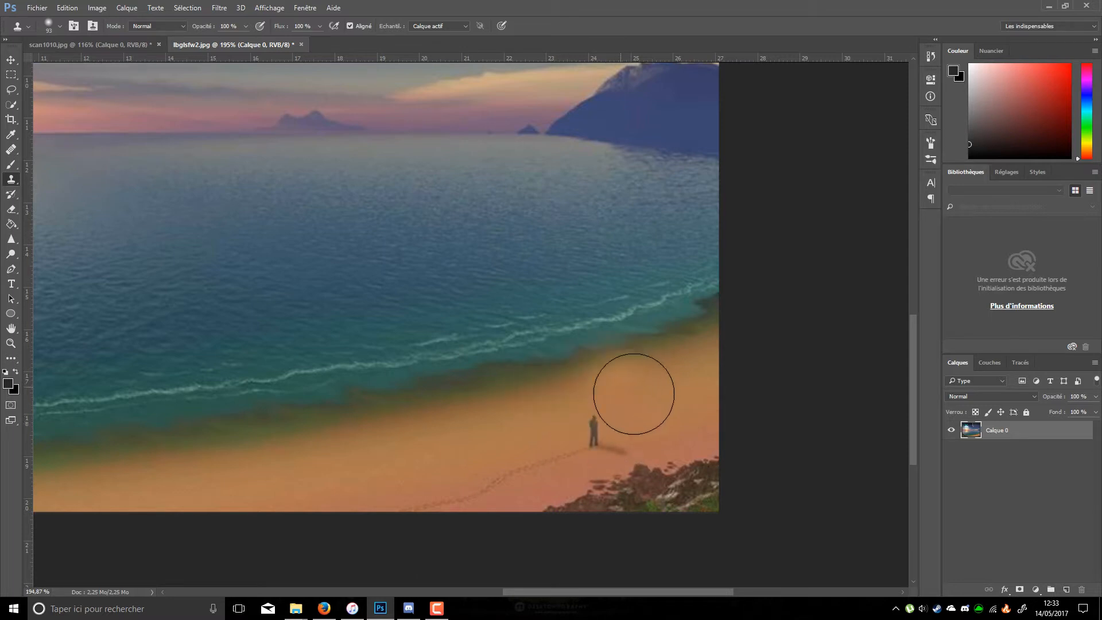
drag(601, 418, 585, 426)
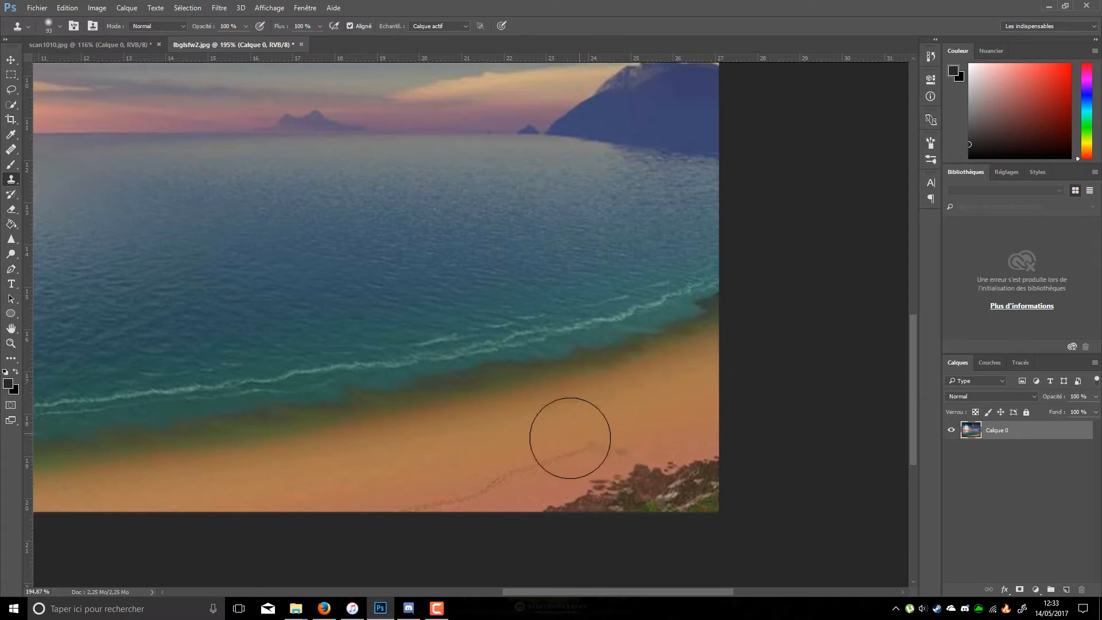
key(ctrl+z)
Clone clean sand over the person, the shadow and the trail of footprints
click(583, 430)
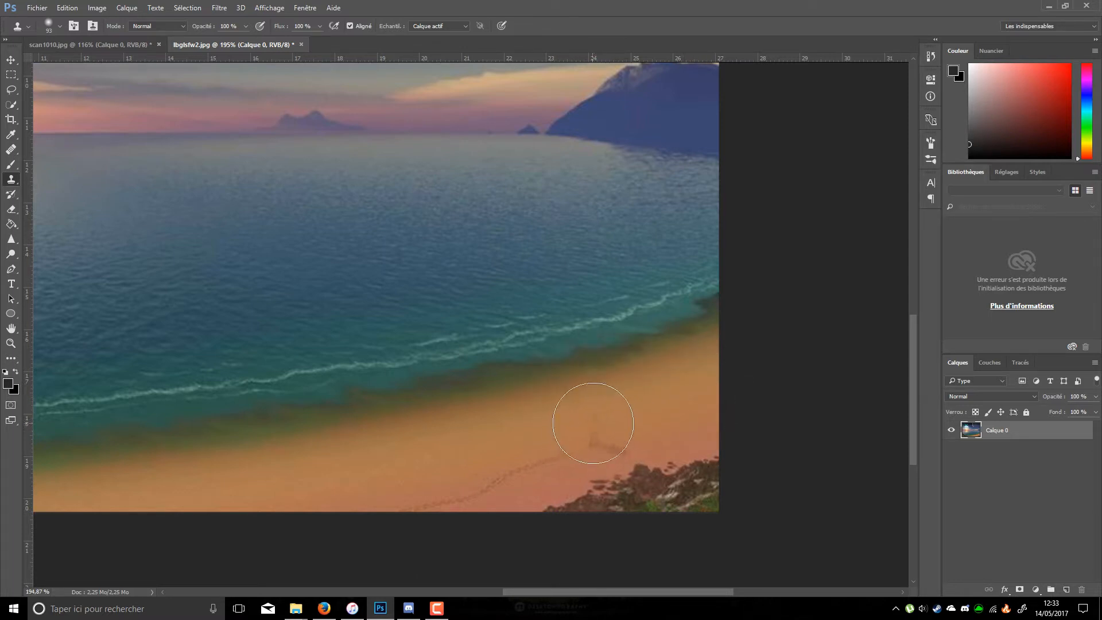
mouse_move(593, 423)
mouse_down()
mouse_move(567, 428)
mouse_move(576, 379)
mouse_move(573, 464)
mouse_move(587, 430)
mouse_move(611, 447)
mouse_move(403, 506)
mouse_move(509, 492)
mouse_up()
alt+click(433, 463)
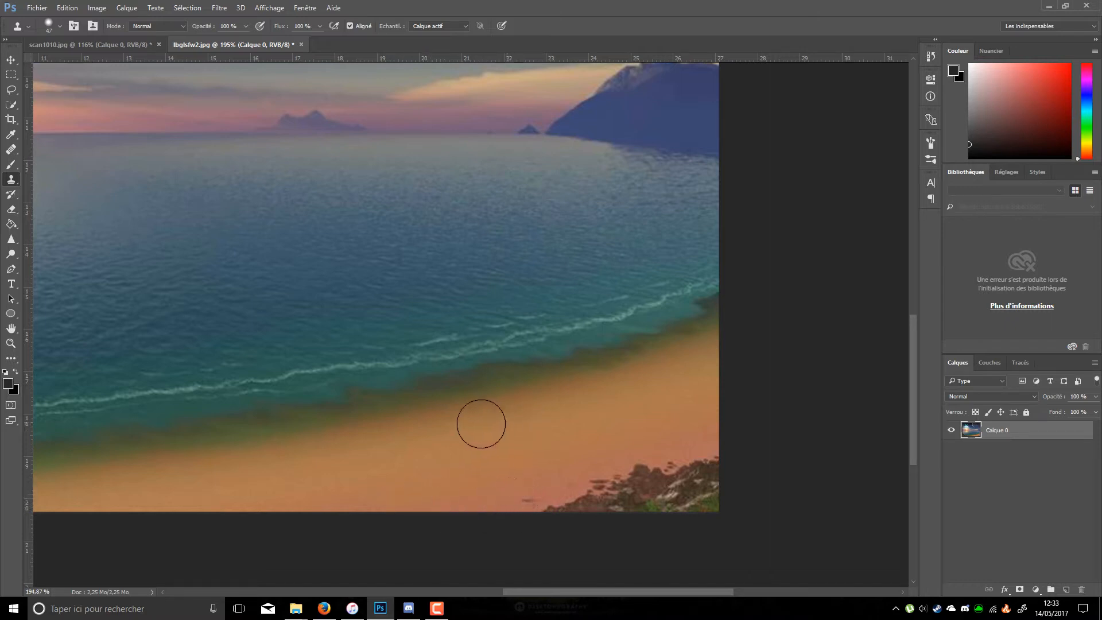
Try cloning the dark rocks onto the neighbouring sand, and undo the strokes
alt+click(633, 502)
mouse_move(628, 497)
mouse_down()
mouse_move(282, 470)
mouse_move(602, 498)
mouse_up()
alt+click(620, 495)
click(522, 488)
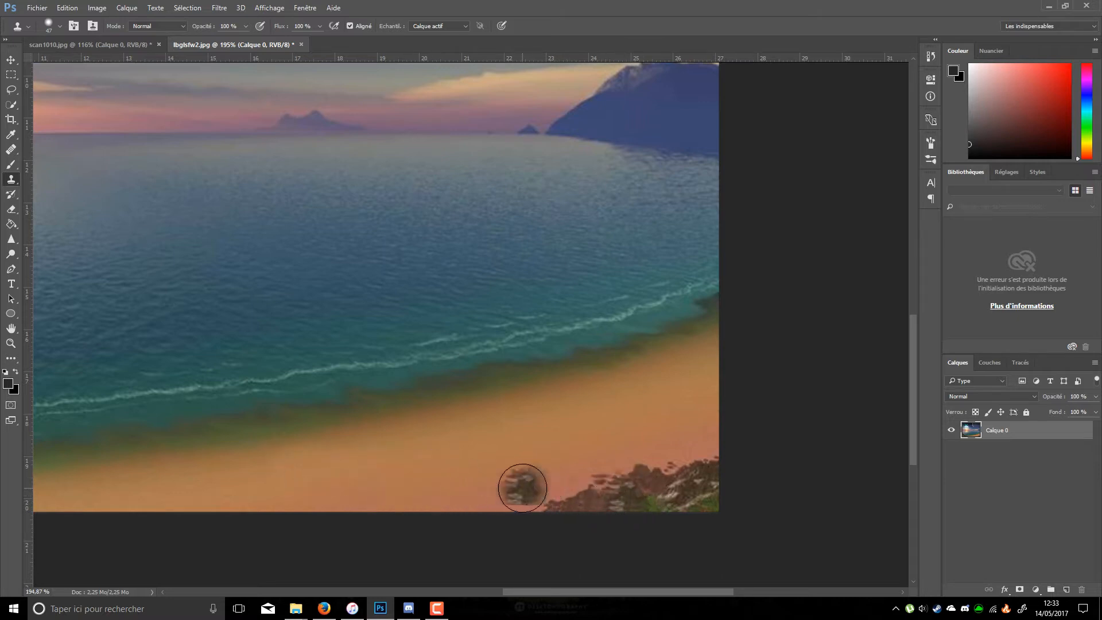
mouse_move(523, 488)
mouse_down()
mouse_move(292, 453)
mouse_move(120, 412)
mouse_up()
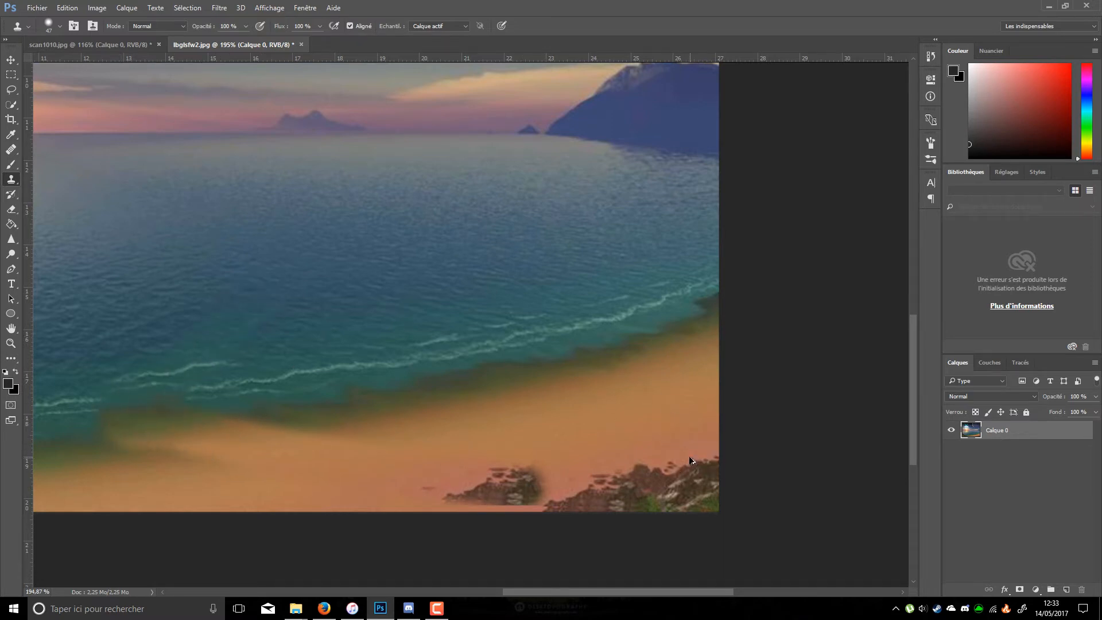
key(ctrl+z)
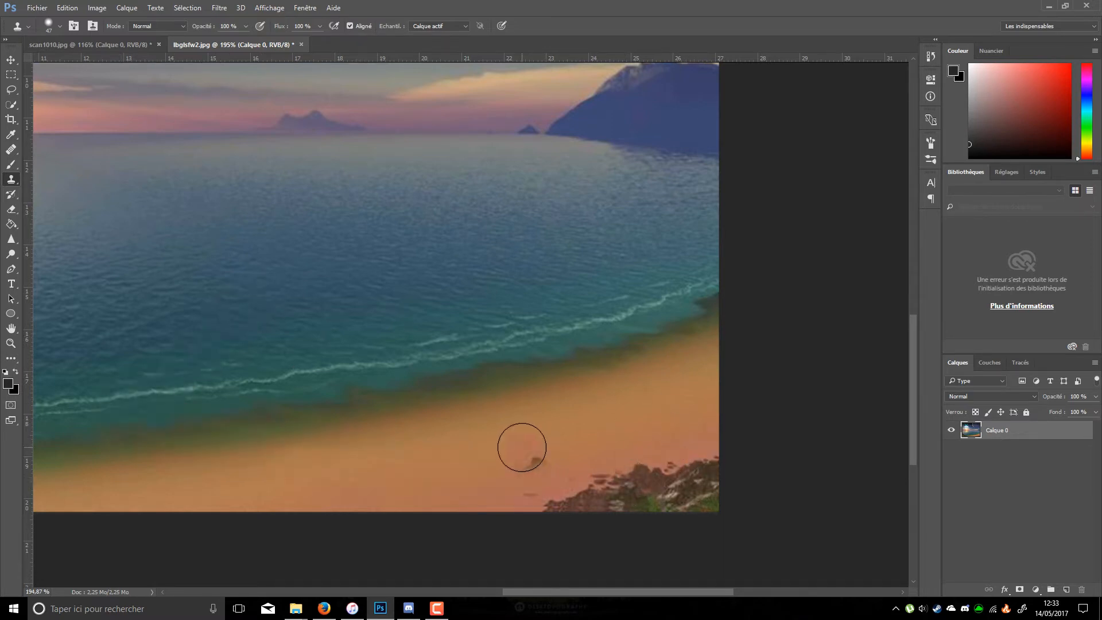
Clone nearby sand over the leftover specks beside the rocks
alt+click(491, 488)
click(521, 488)
key(ctrl+minus)
key(ctrl+minus)
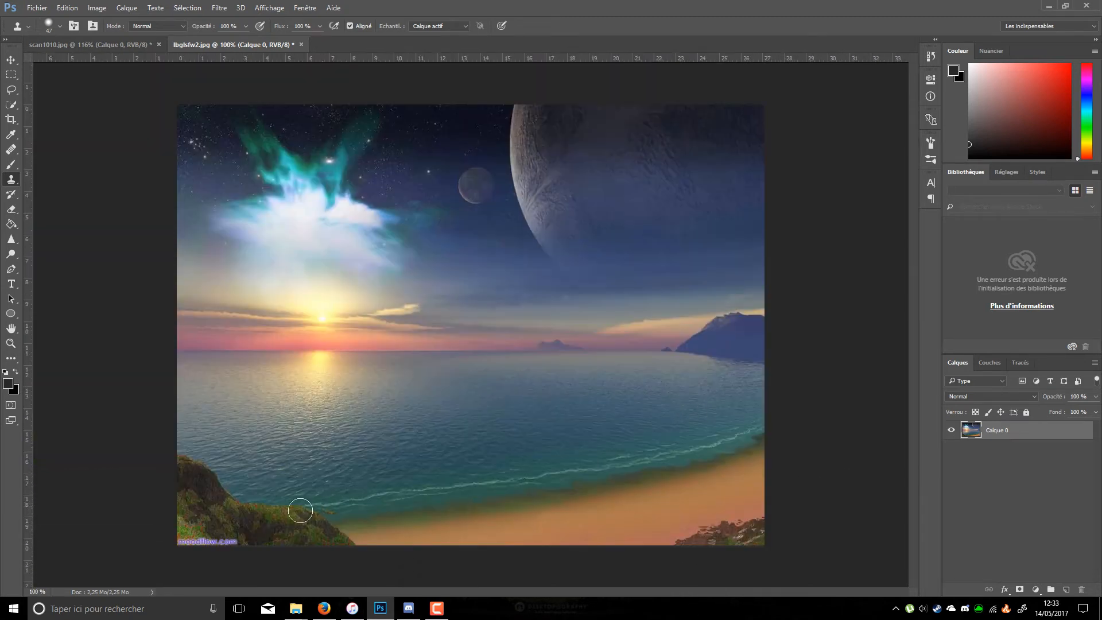
Clone nearby grass over the moodflow.com watermark in the lower-left corner of the image
alt+click(258, 540)
click(236, 545)
click(221, 545)
alt+click(283, 539)
click(205, 538)
click(180, 545)
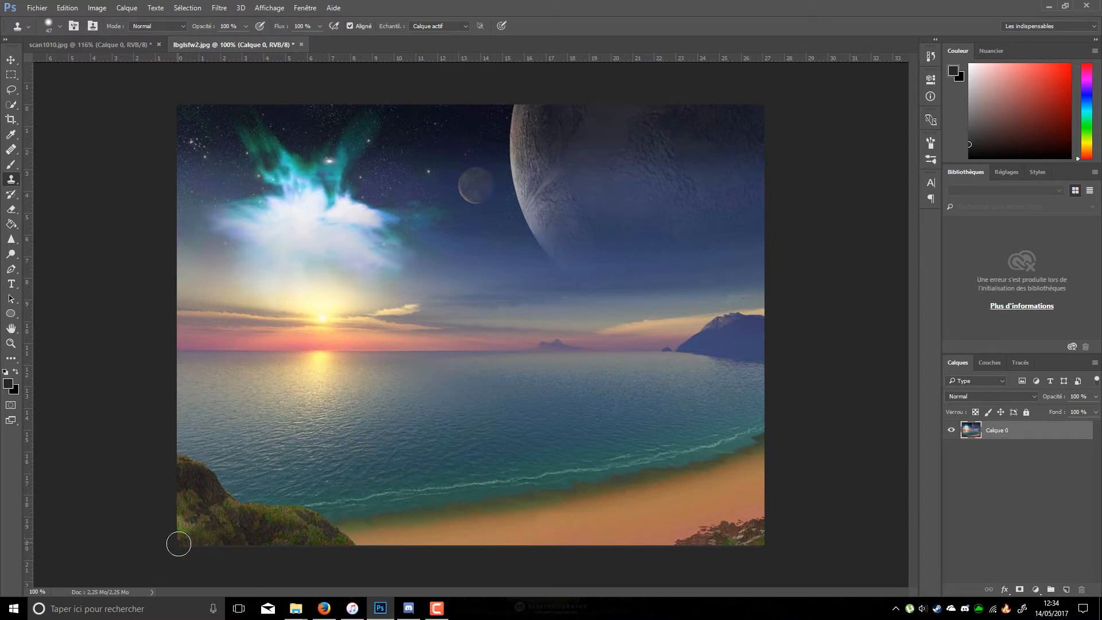
scroll(551, 484, down, 3)
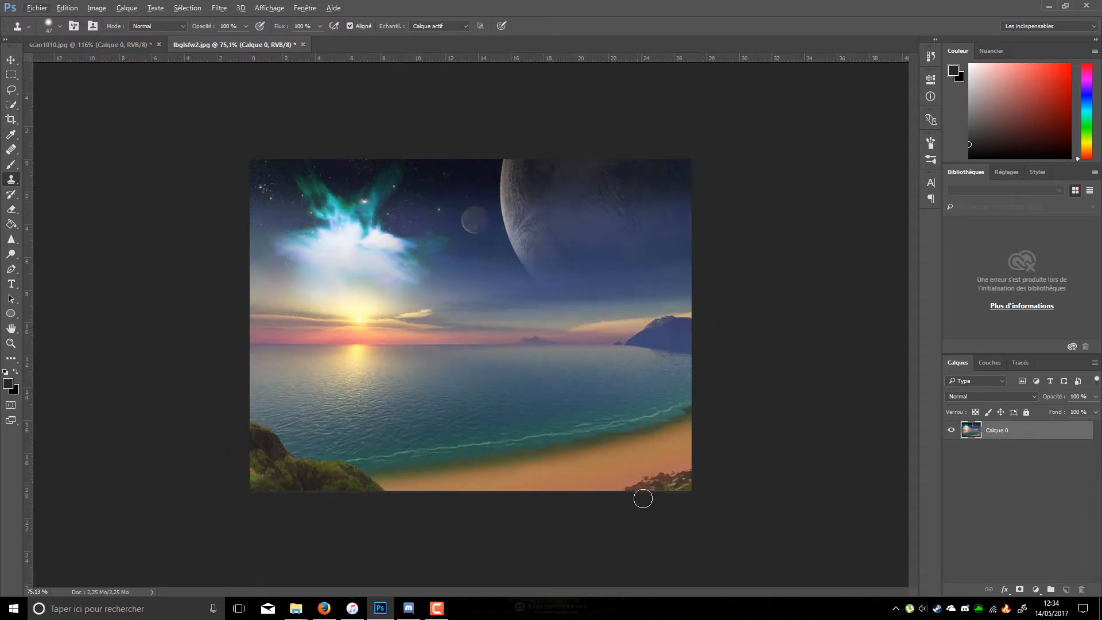
scroll(678, 485, up, 3)
scroll(678, 484, up, 4)
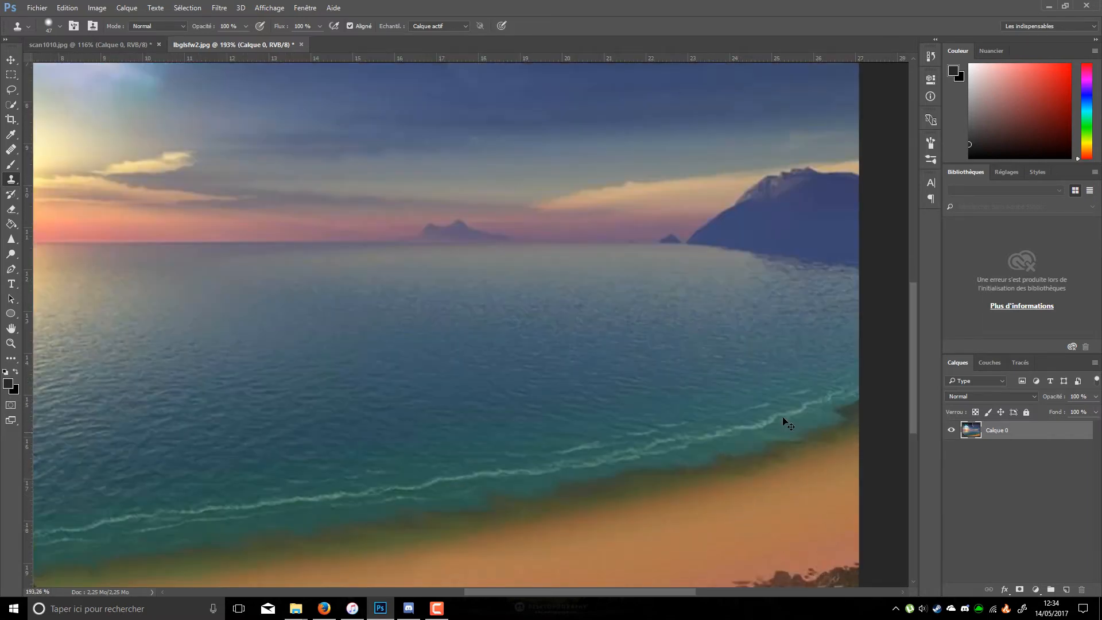
scroll(781, 406, down, 2)
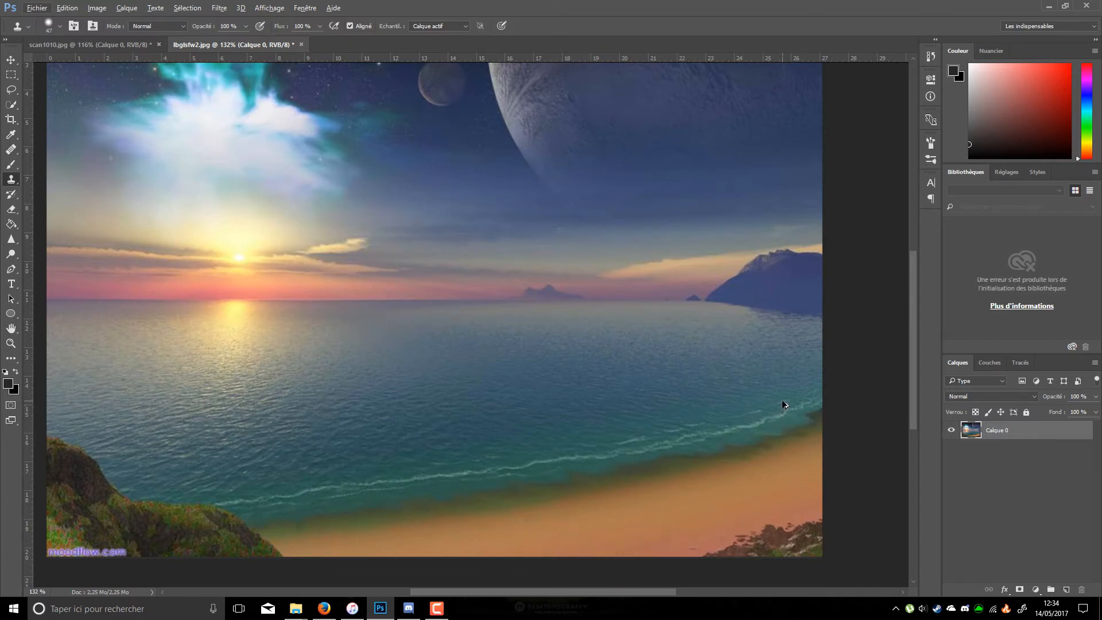
Undo the retouching of the beach image back to the original person, footprints and background layer
key(ctrl+alt+z)
key(ctrl+alt+z)
key(ctrl+alt+z)
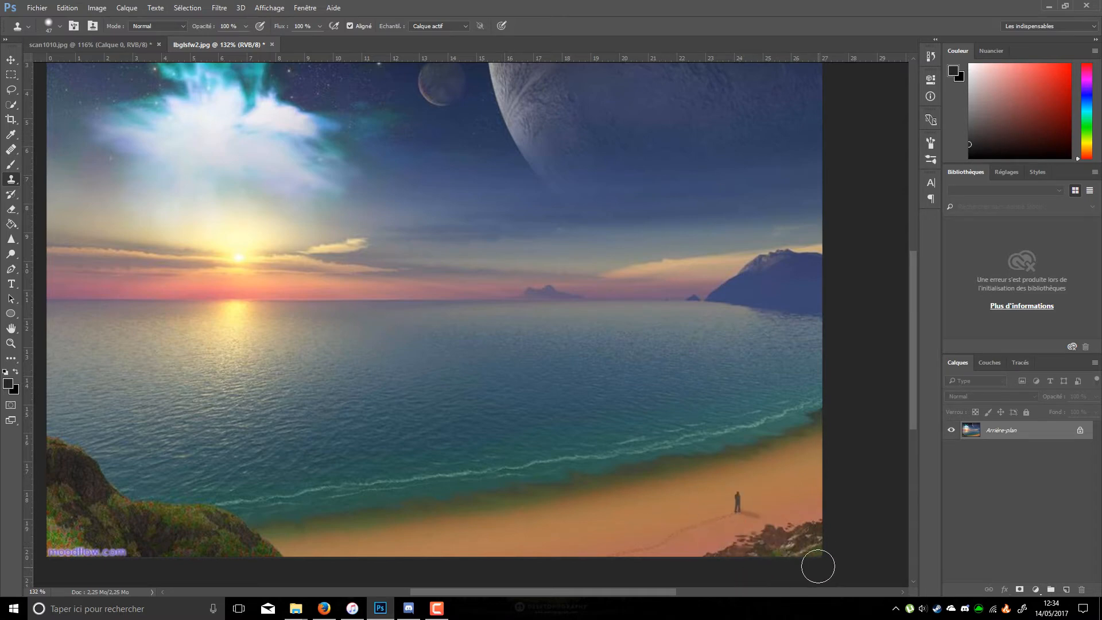
Clone the dark rocks over the neighbouring sand to extend the rock cluster towards the shore, undoing the last stroke
scroll(798, 539, up, 2)
scroll(778, 537, up, 2)
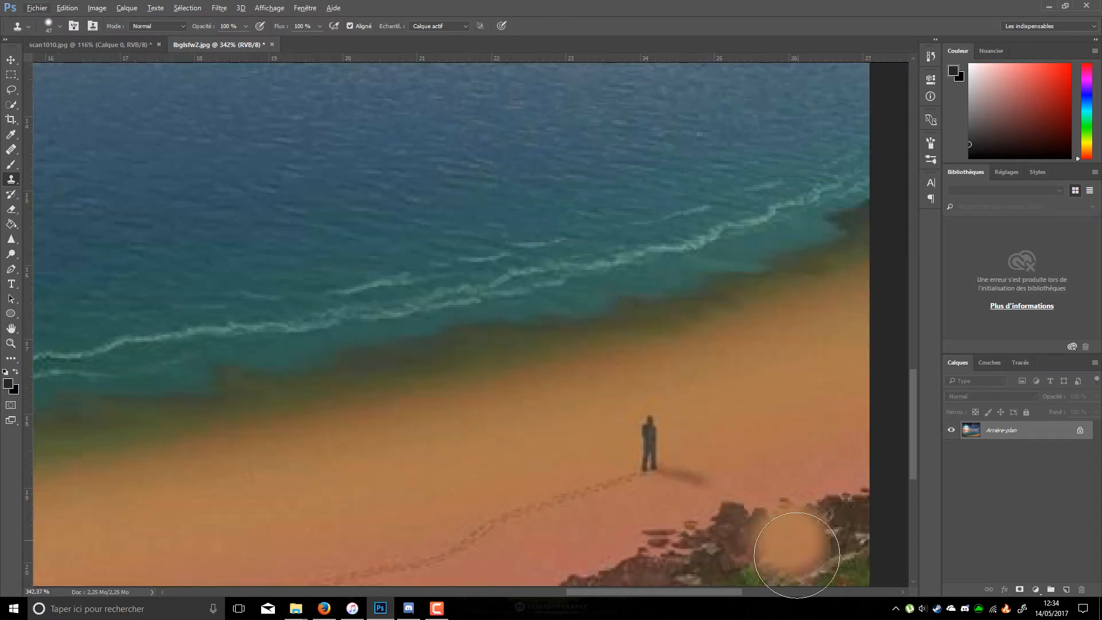
alt+click(758, 564)
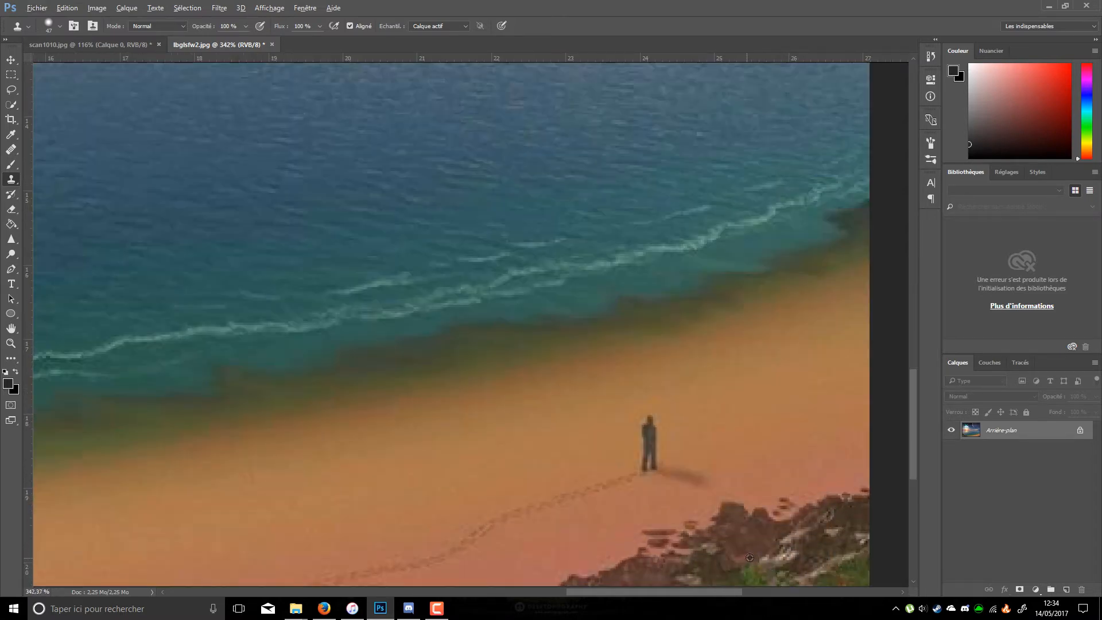
mouse_move(680, 563)
mouse_down()
mouse_move(709, 555)
mouse_move(585, 568)
mouse_move(739, 525)
mouse_move(748, 537)
mouse_move(718, 546)
mouse_up()
alt+click(806, 564)
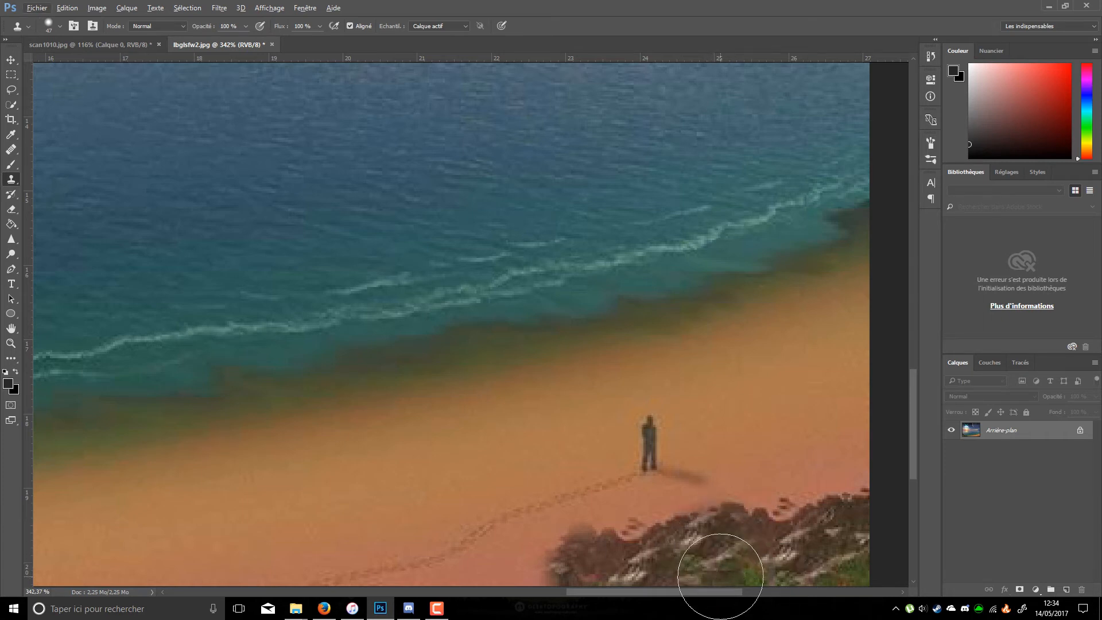
key(ctrl+z)
Clone grass along the lower edge of the rocks and more rocks up to the person's feet
alt+click(763, 575)
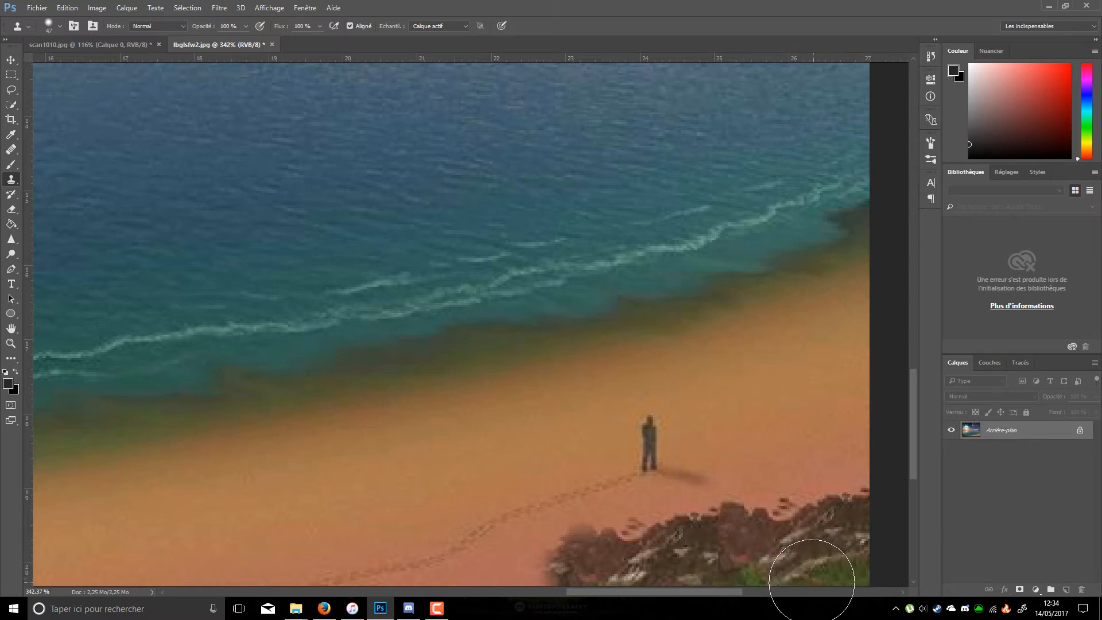
drag(799, 580, 750, 578)
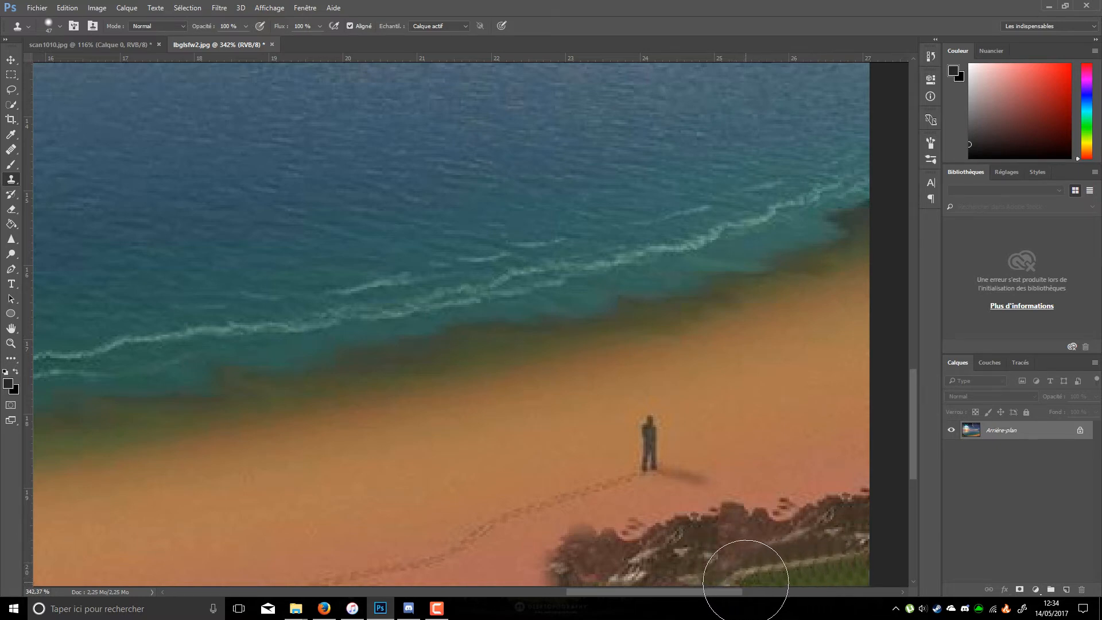
scroll(810, 551, down, 1)
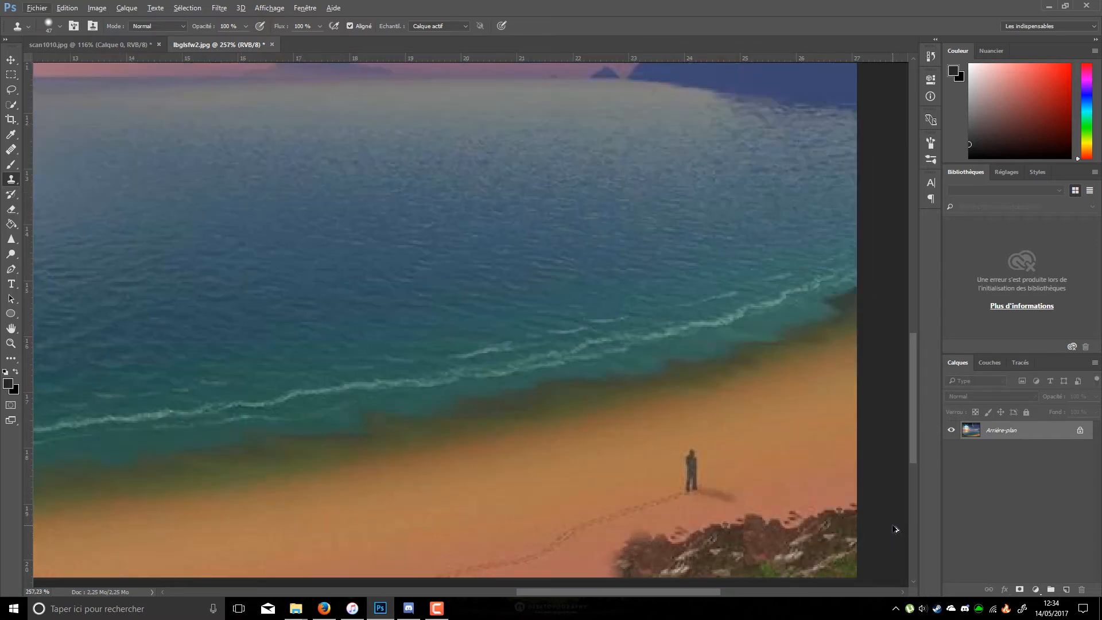
scroll(329, 532, down, 2)
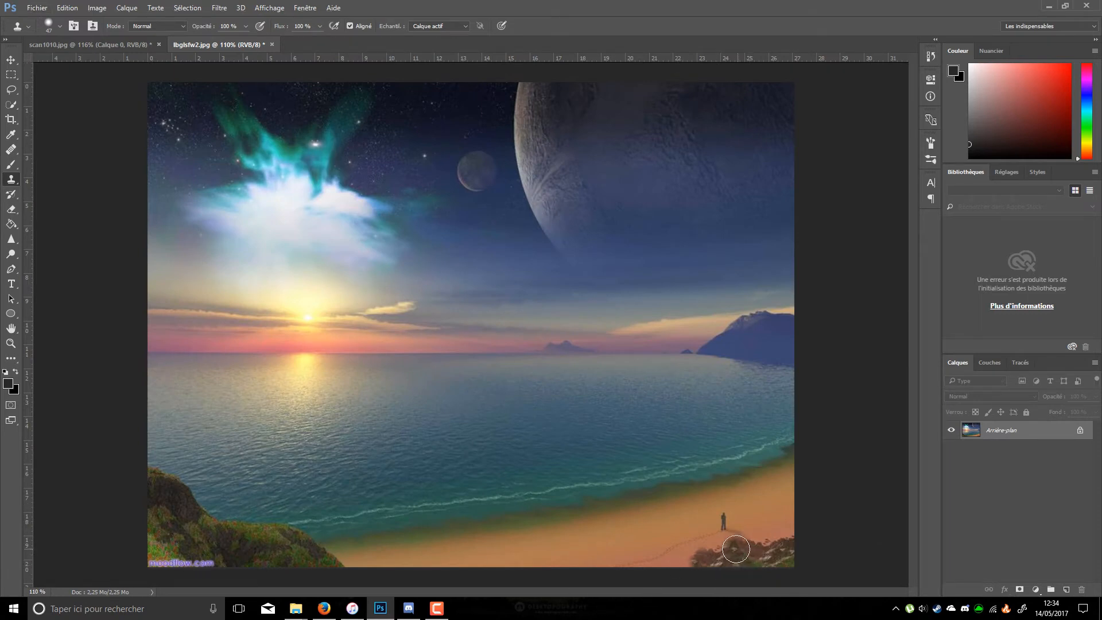
mouse_move(732, 543)
mouse_down()
mouse_move(758, 575)
mouse_move(748, 543)
mouse_up()
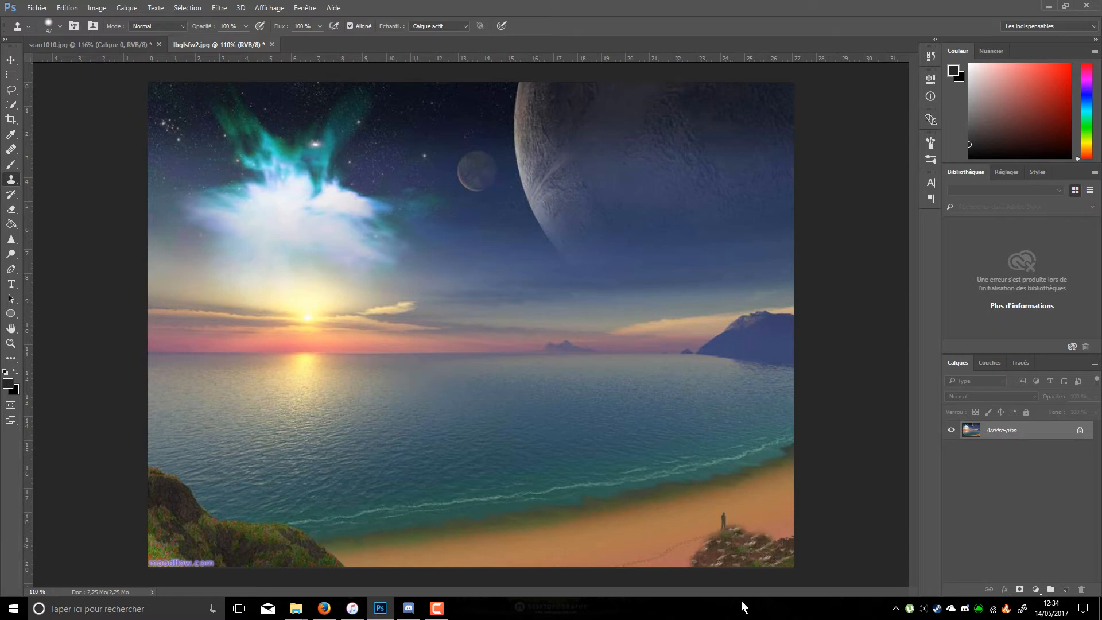
Undo all the cloned rock and grass strokes on the beach
key(ctrl+alt+z)
key(ctrl+alt+z)
key(ctrl+alt+z)
key(ctrl+alt+z)
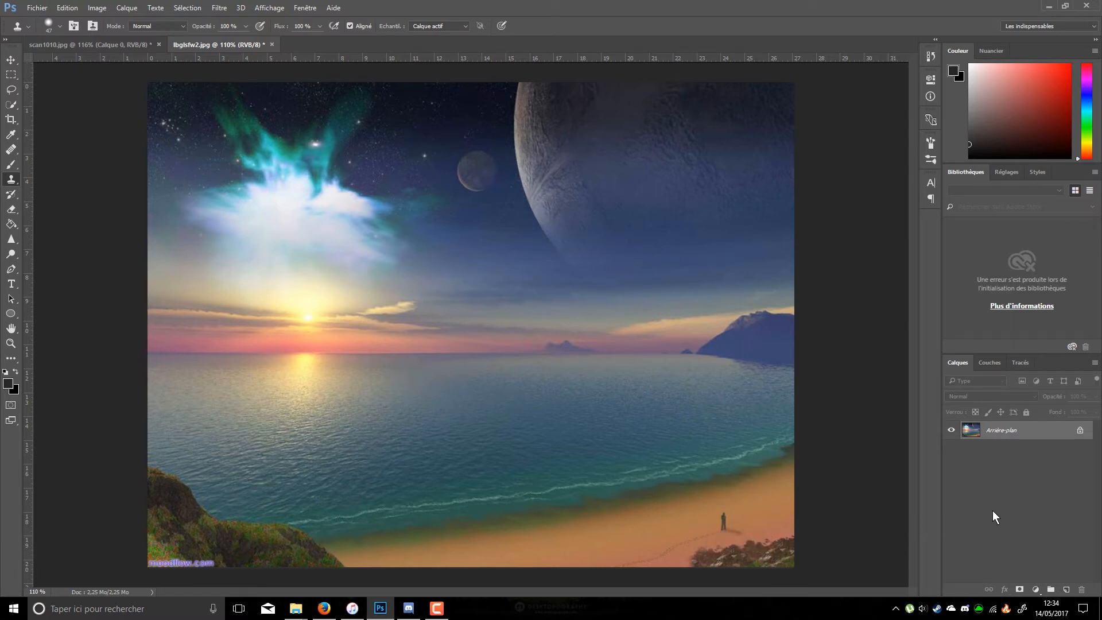
key(ctrl+alt+z)
key(ctrl+alt+z)
key(ctrl+alt+z)
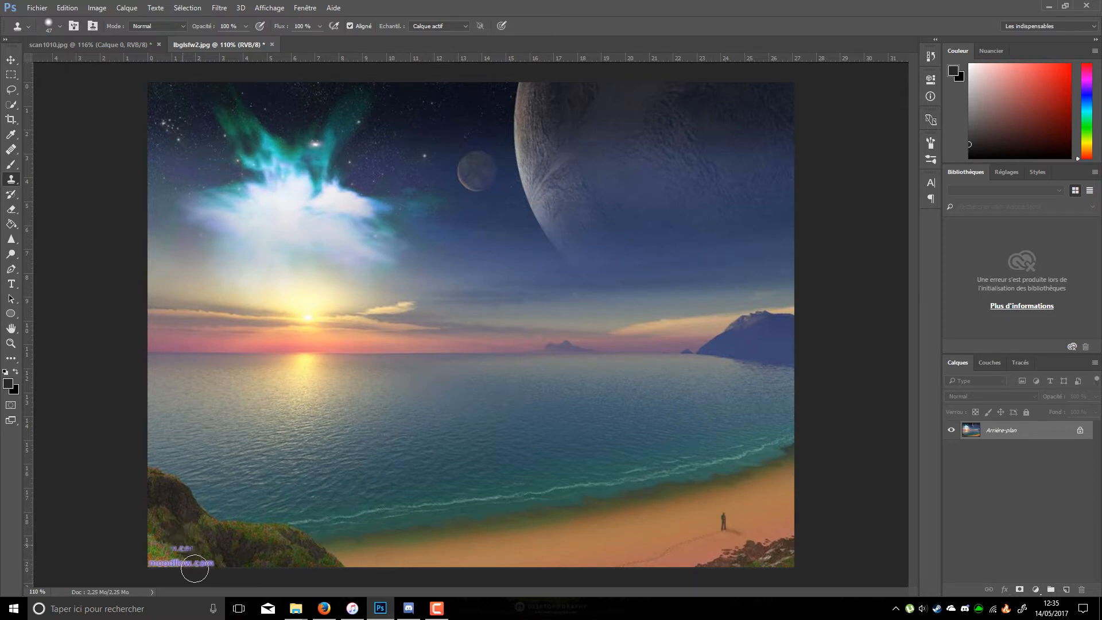
Clone nearby grass over the moodflow.com watermark in the lower-left corner of the beach image
drag(220, 563, 151, 564)
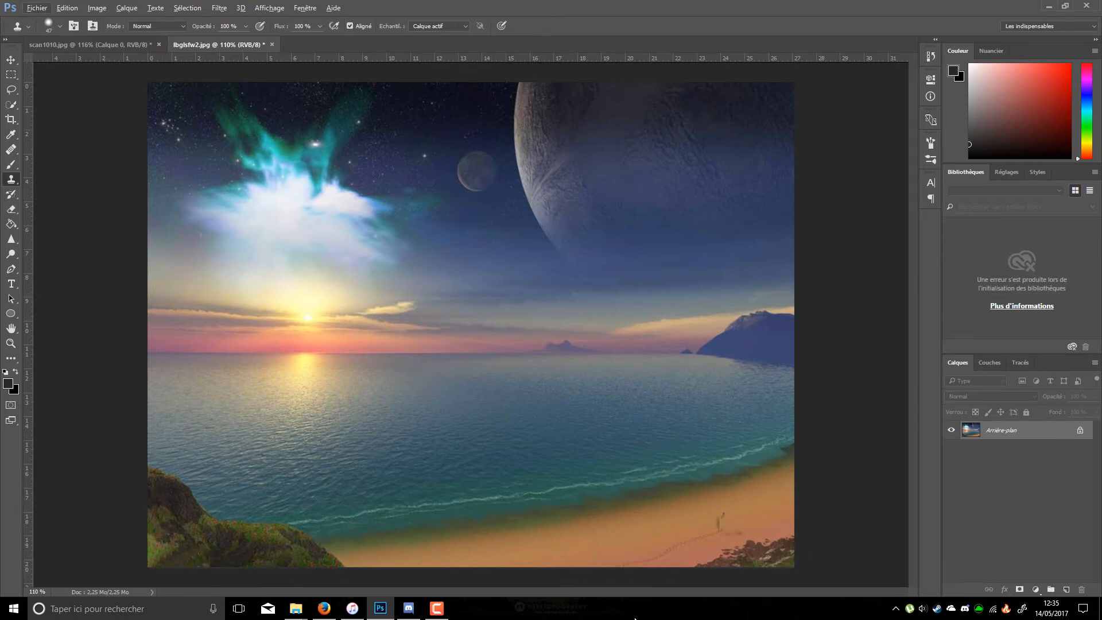
alt+click(727, 523)
Close lbglsfw2.jpg without saving its changes
scroll(654, 534, down, 4)
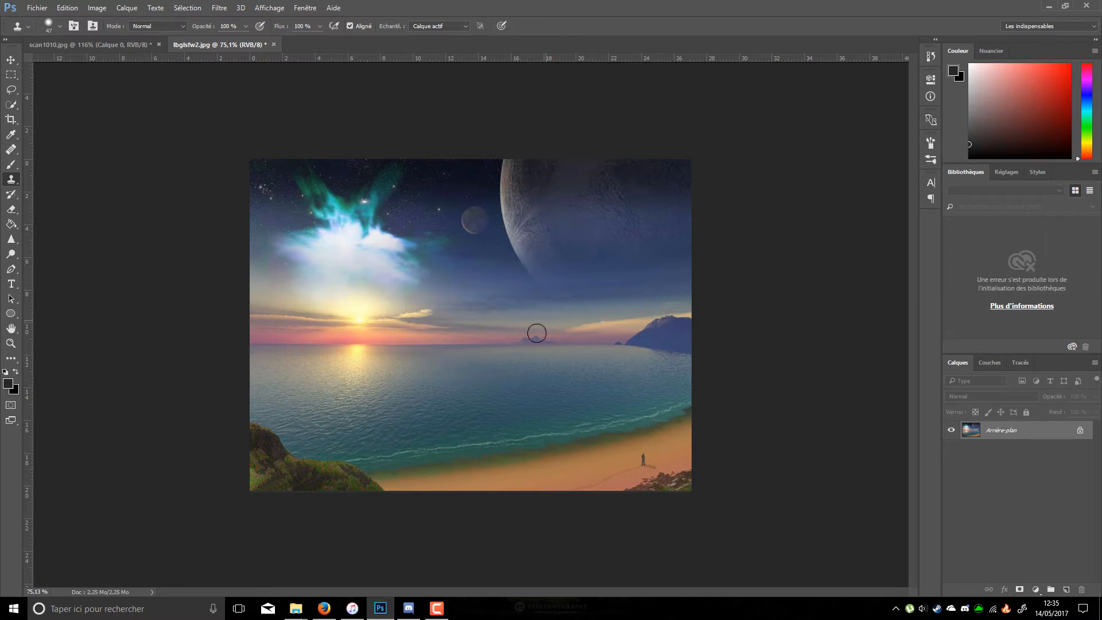
click(275, 45)
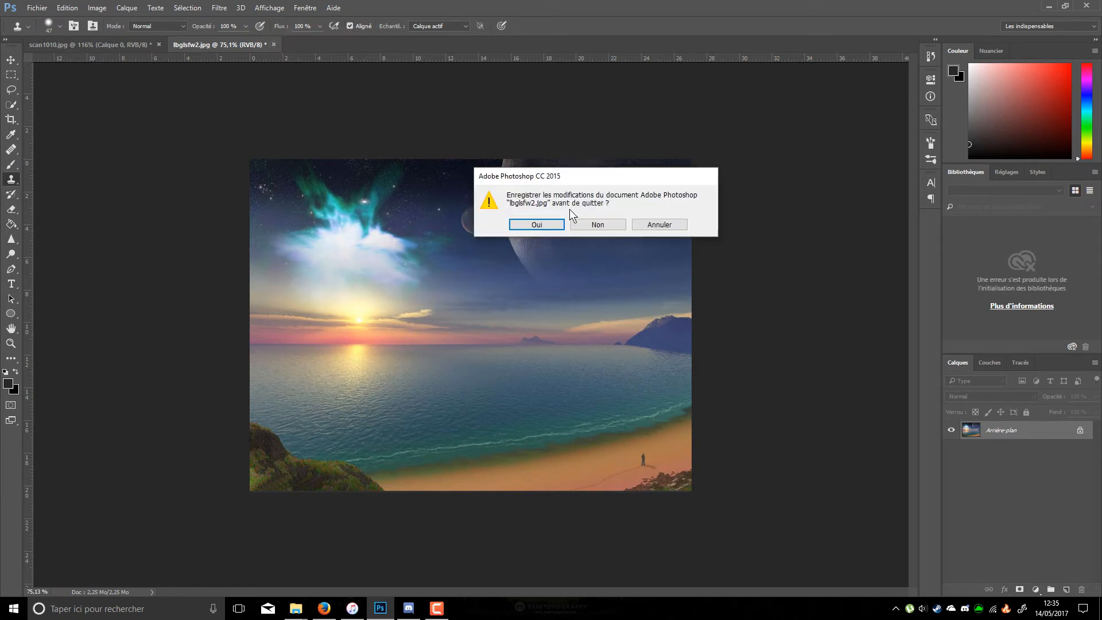
click(600, 224)
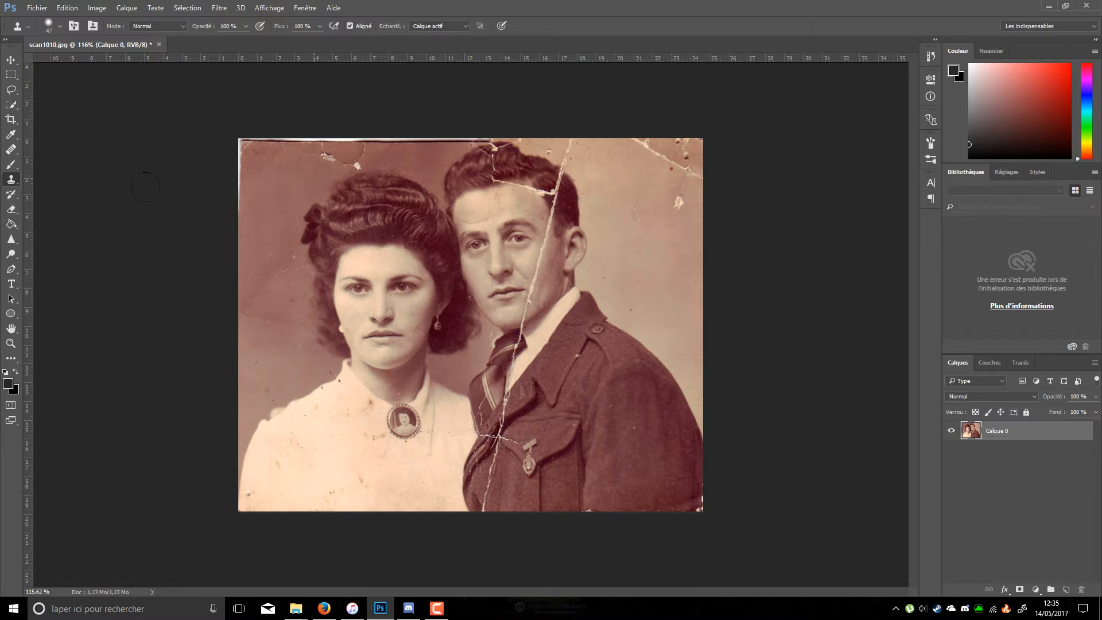
right_click(11, 179)
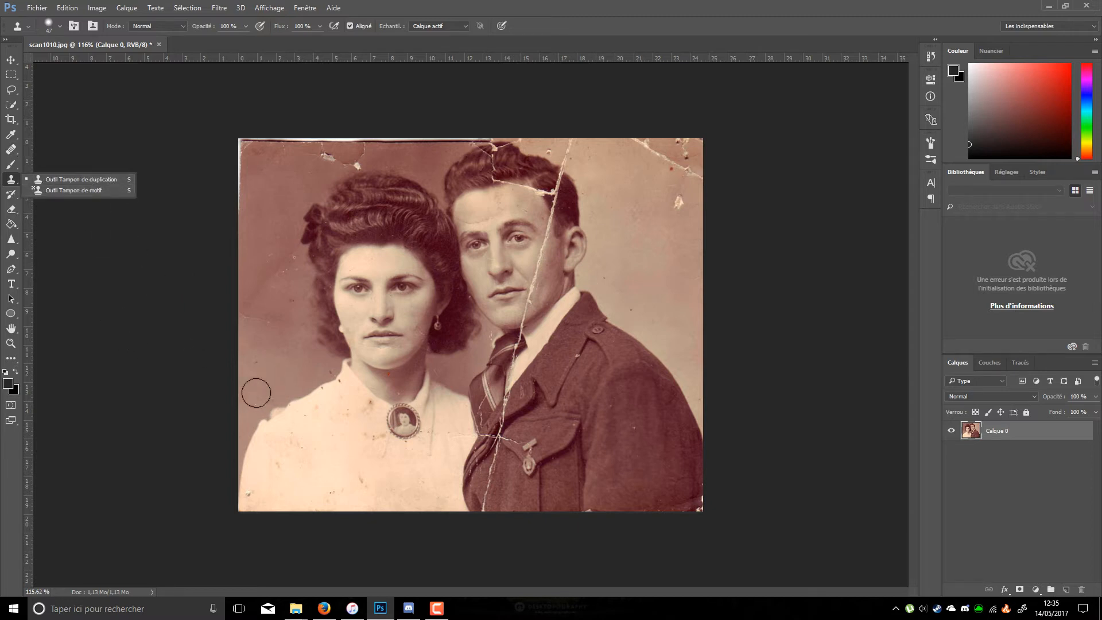
click(160, 389)
click(549, 266)
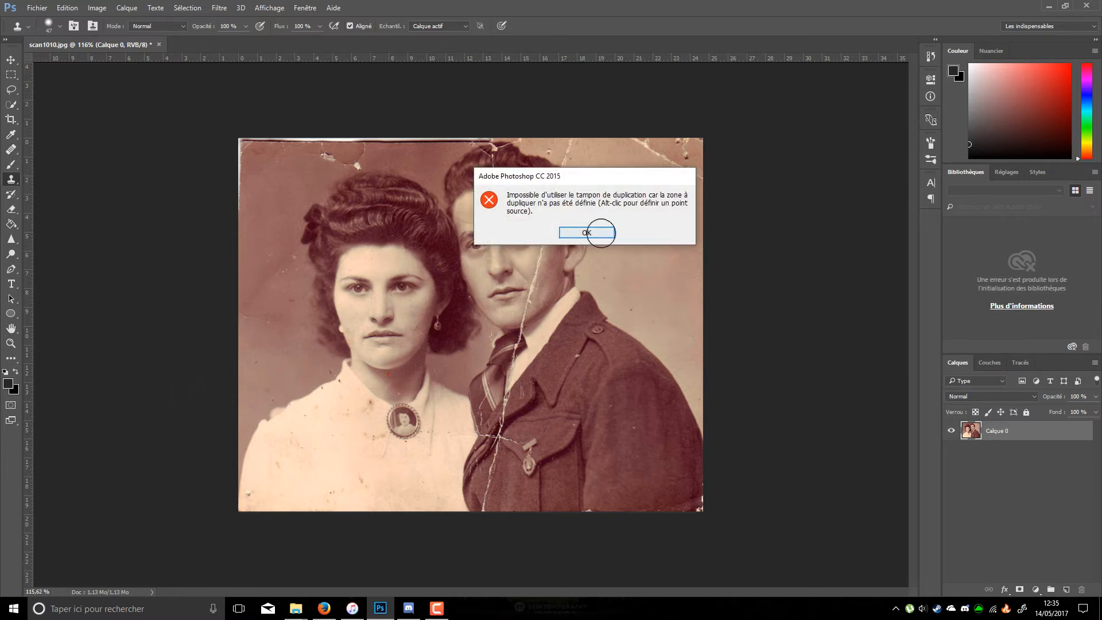
click(600, 233)
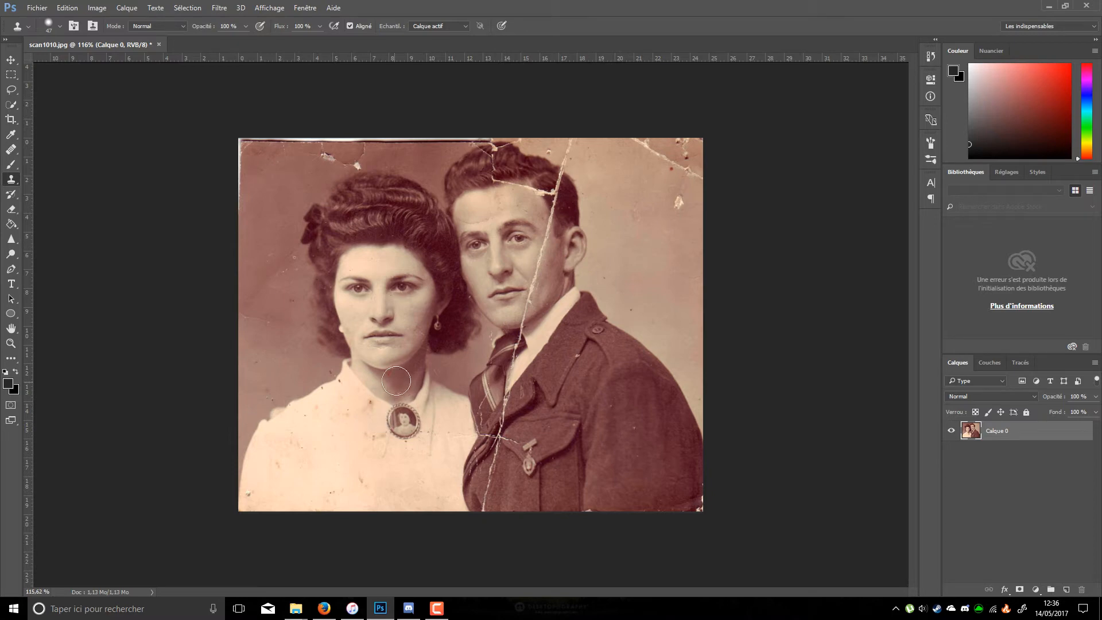
Reduce the Clone Stamp brush to 18 and clone clean skin over the orange spot on the woman's neck
scroll(396, 380, up, 6)
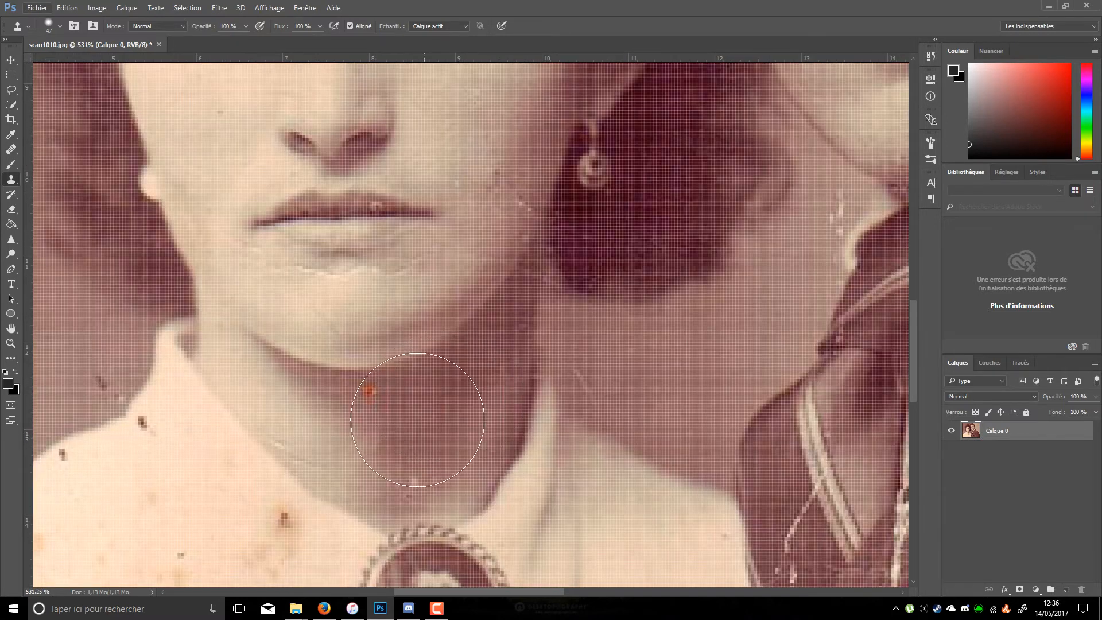
drag(443, 408, 398, 408)
alt+click(426, 398)
click(370, 391)
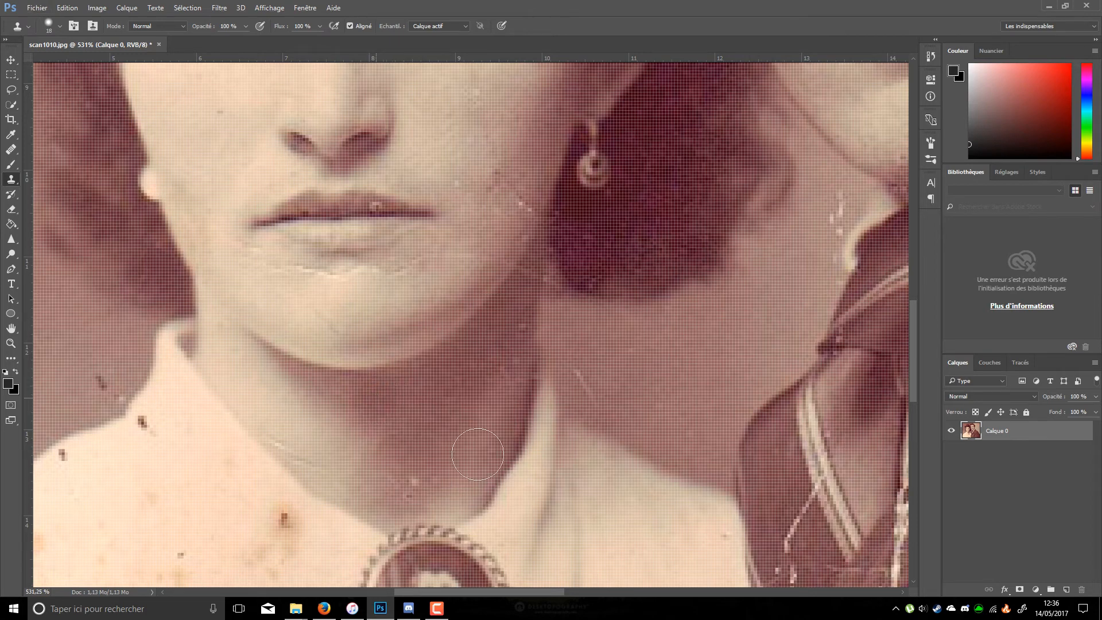
Adjust the brush size and clone clean fabric over the stains and specks on the woman's white blouse
scroll(411, 468, down, 5)
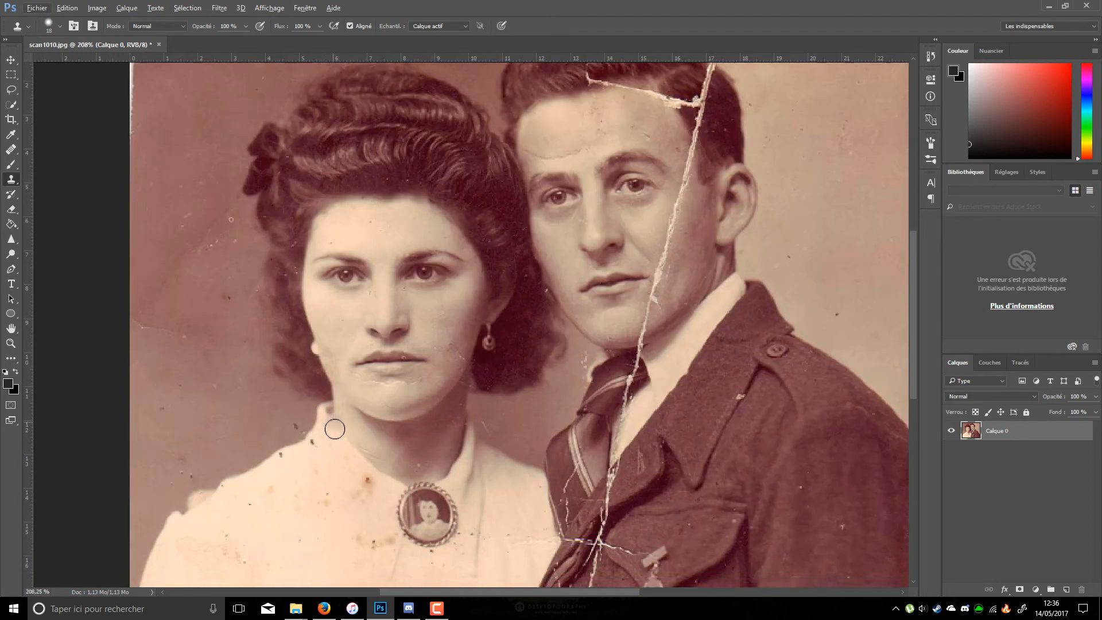
scroll(246, 376, down, 2)
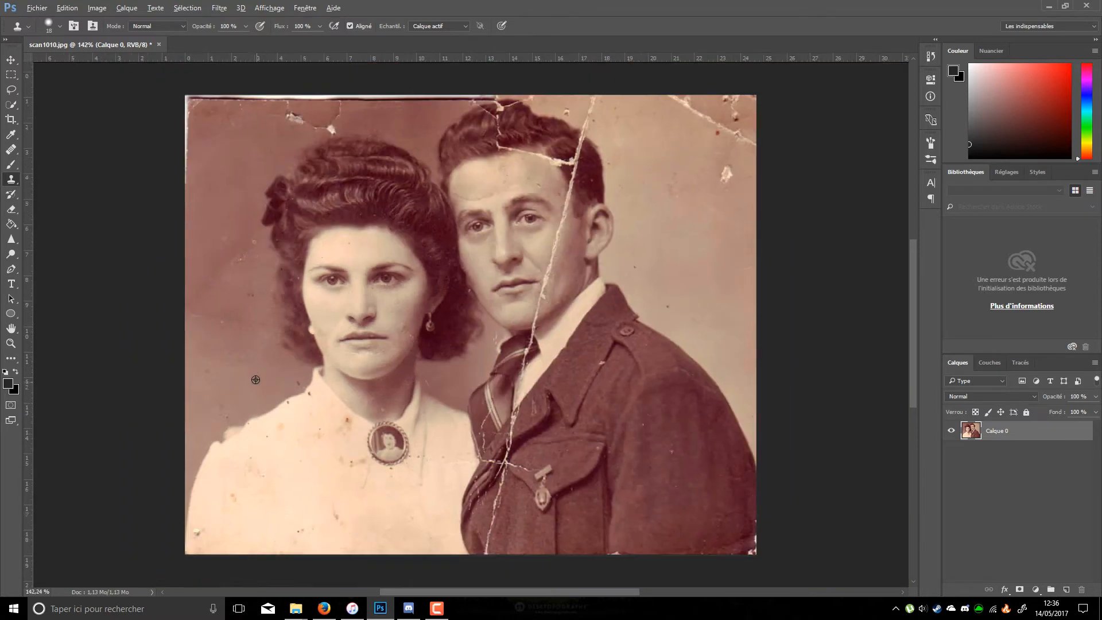
scroll(255, 379, down, 2)
alt+right_click(298, 342)
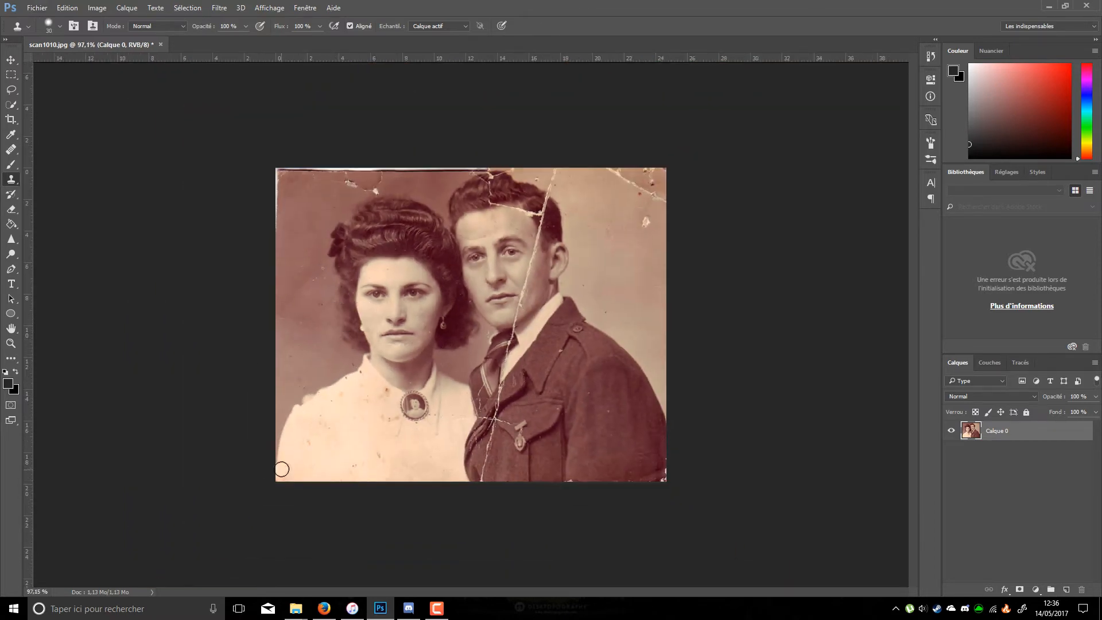
alt+click(348, 458)
drag(379, 461, 379, 459)
alt+click(350, 439)
click(344, 394)
click(328, 431)
alt+click(358, 449)
click(11, 90)
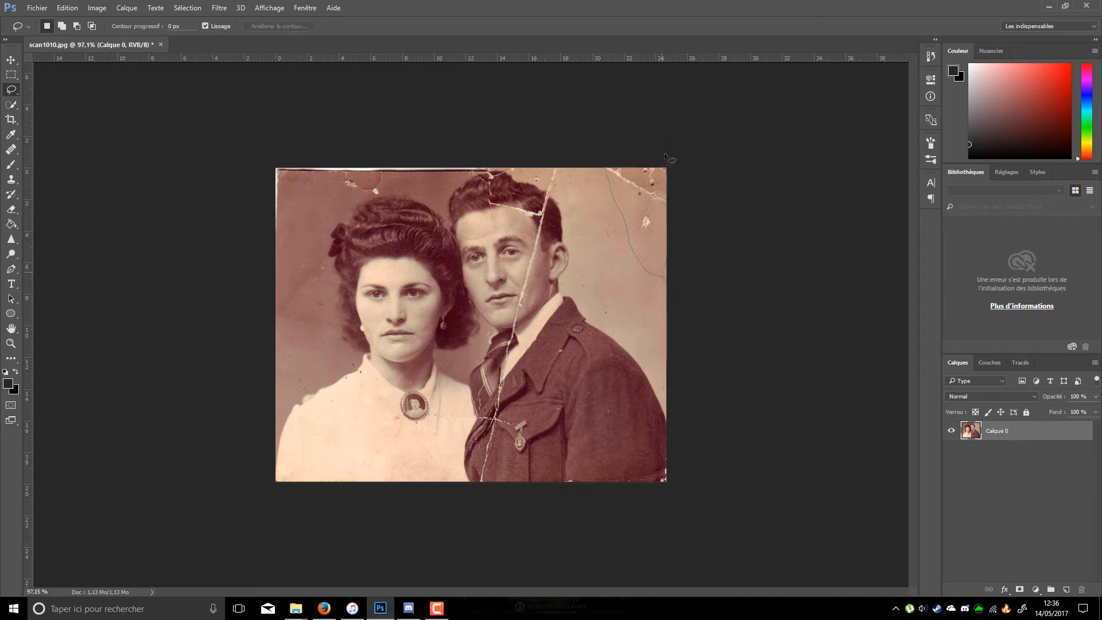
drag(663, 171, 667, 282)
click(629, 238)
Select the photo's upper-right corner with a rectangular marquee and fill its cracks and spots using content-aware fill
click(10, 75)
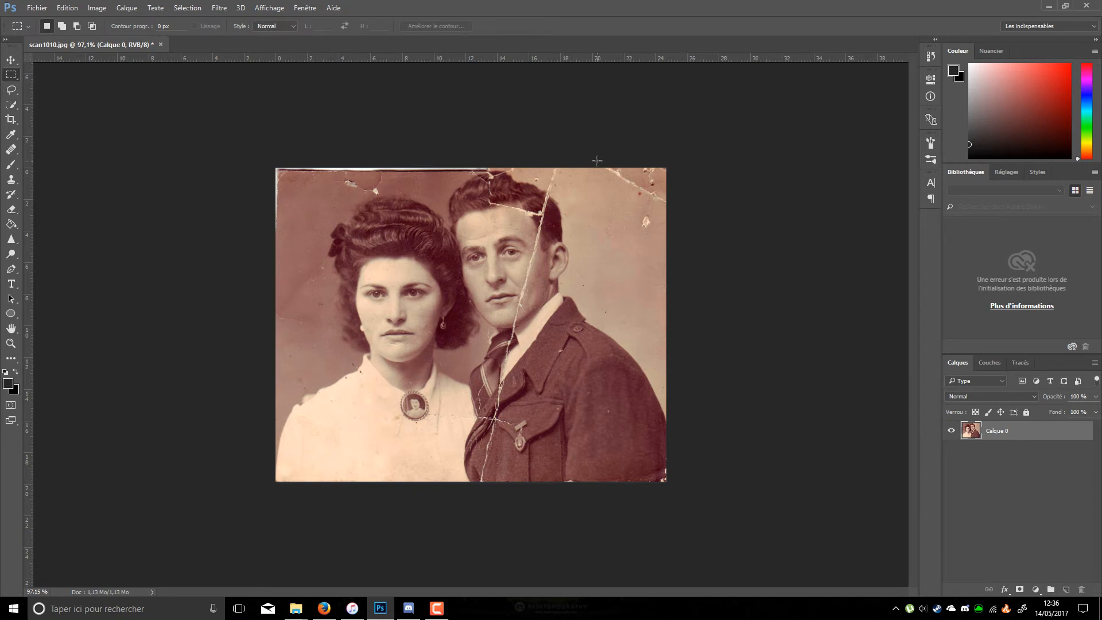
drag(597, 160, 738, 239)
key(shift+BackSpace)
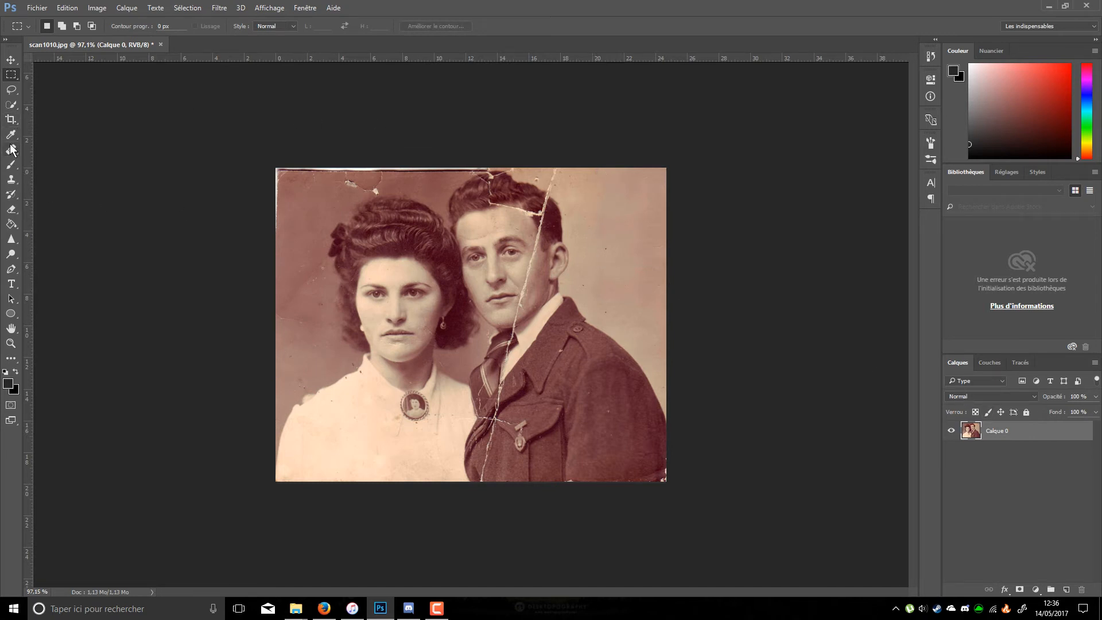
Enlarge the Clone Stamp brush to 104 and clone clean background over the area beside the man's head
click(10, 179)
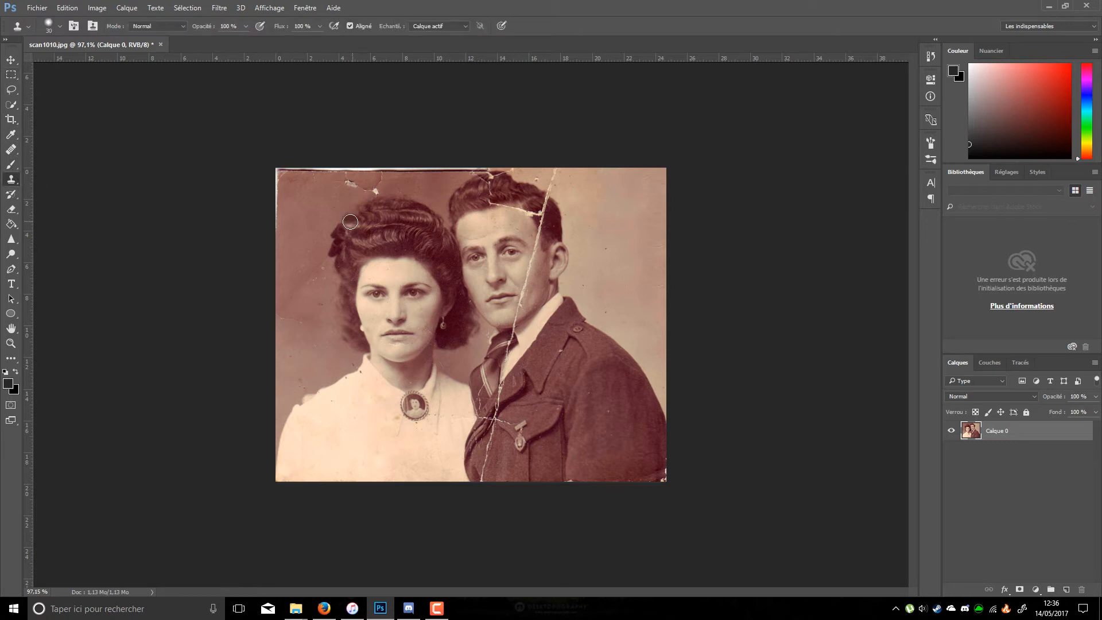
right_click(605, 243)
drag(607, 226, 629, 230)
click(611, 234)
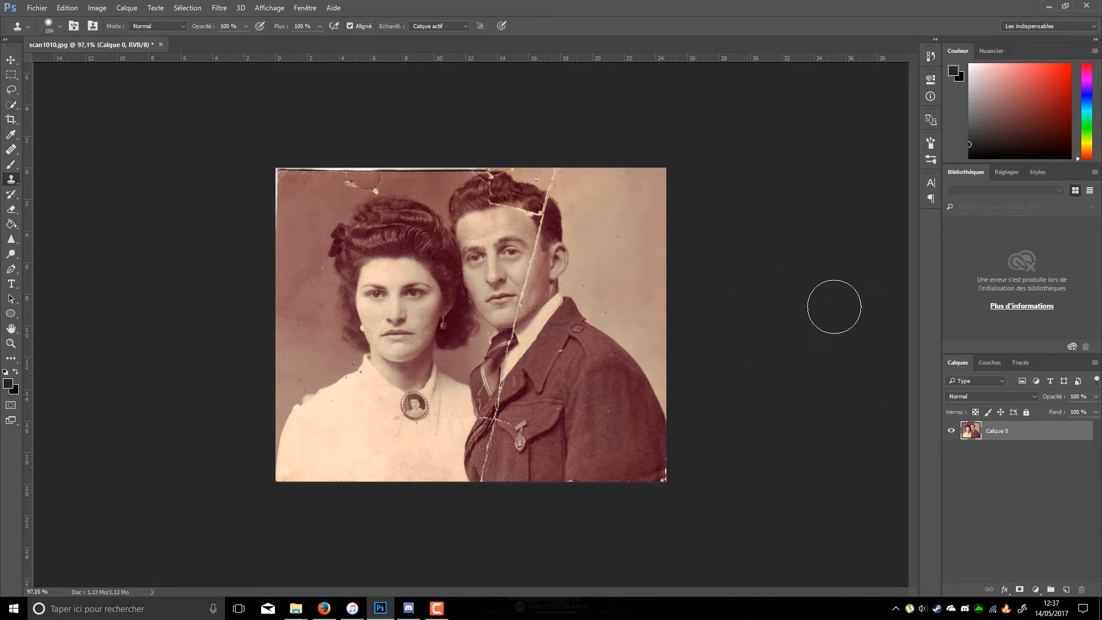
Clone smooth background over the specks beside the woman's hair, undoing the first stroke and painting again lower down
mouse_move(327, 196)
mouse_down()
mouse_move(297, 189)
mouse_move(280, 227)
mouse_up()
key(ctrl+z)
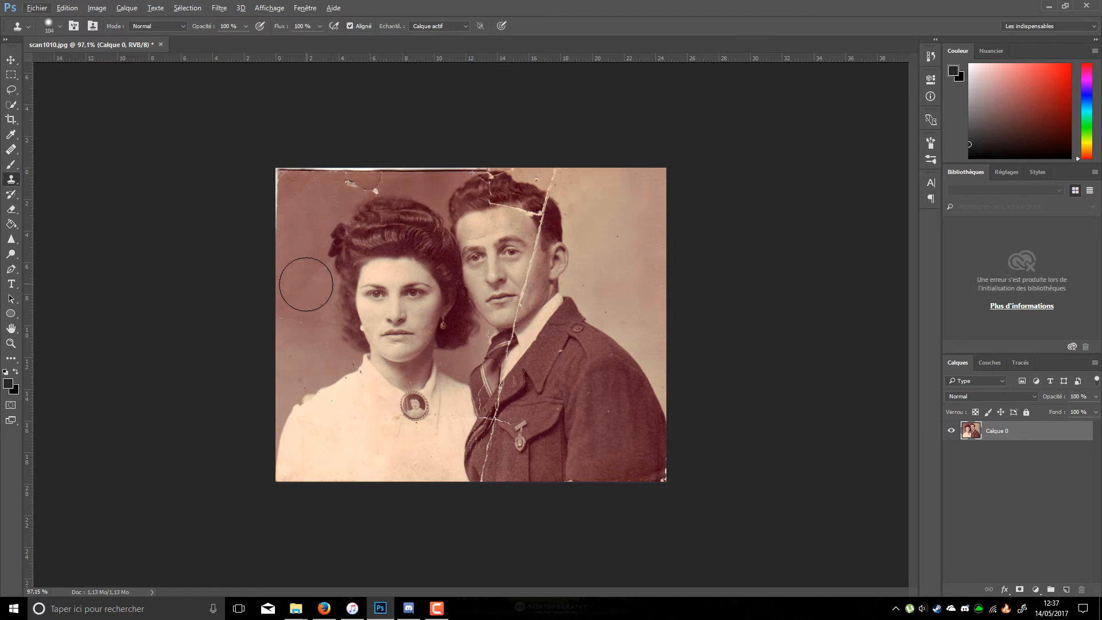
drag(303, 287, 280, 286)
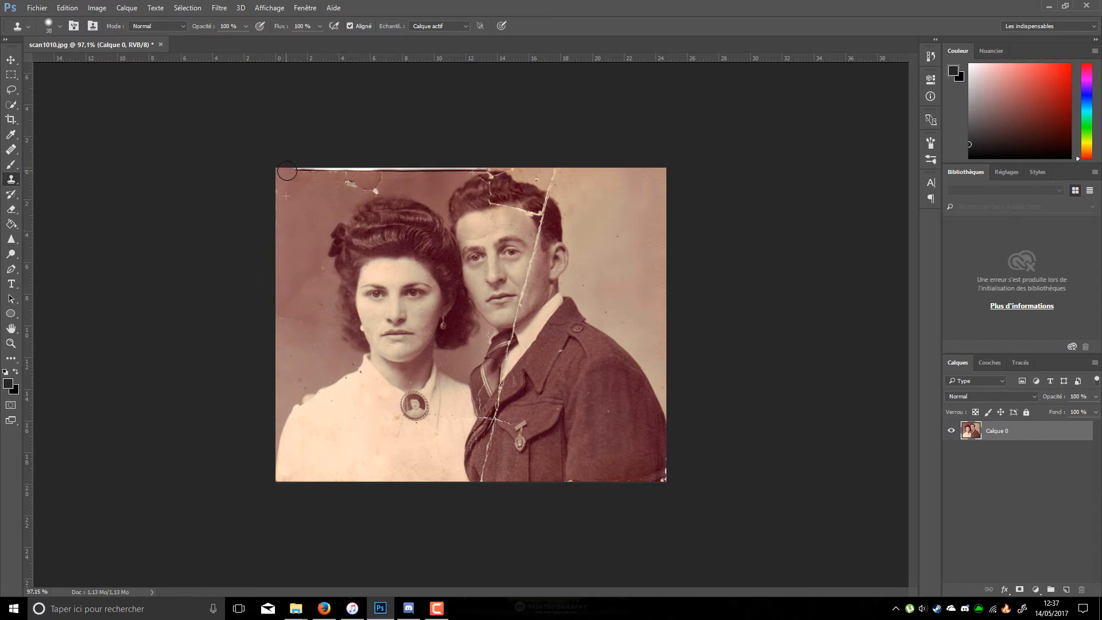
Clone clean background over the damaged border in the upper-left corner and the first crack above the woman's hair
drag(287, 170, 300, 175)
alt+click(297, 196)
drag(304, 170, 322, 172)
alt+click(310, 199)
alt+click(320, 202)
mouse_move(345, 183)
mouse_down()
mouse_move(347, 167)
mouse_move(348, 179)
mouse_move(318, 198)
mouse_up()
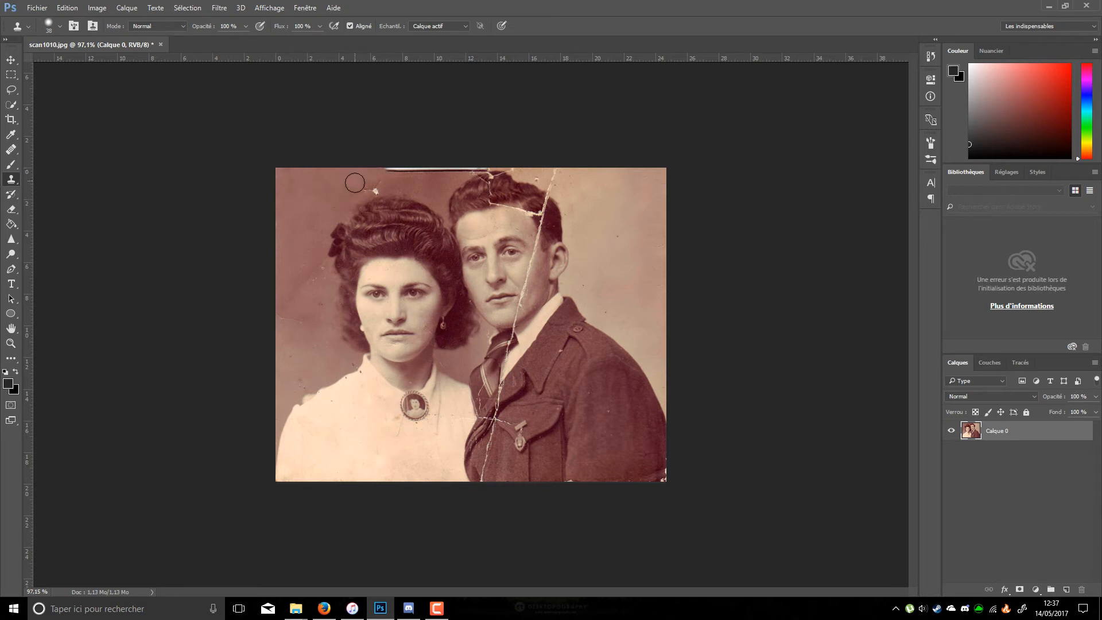
Clone background over the remaining chip above the woman's hair and along the top border towards the man's hair
click(374, 184)
drag(385, 171, 419, 169)
alt+click(386, 179)
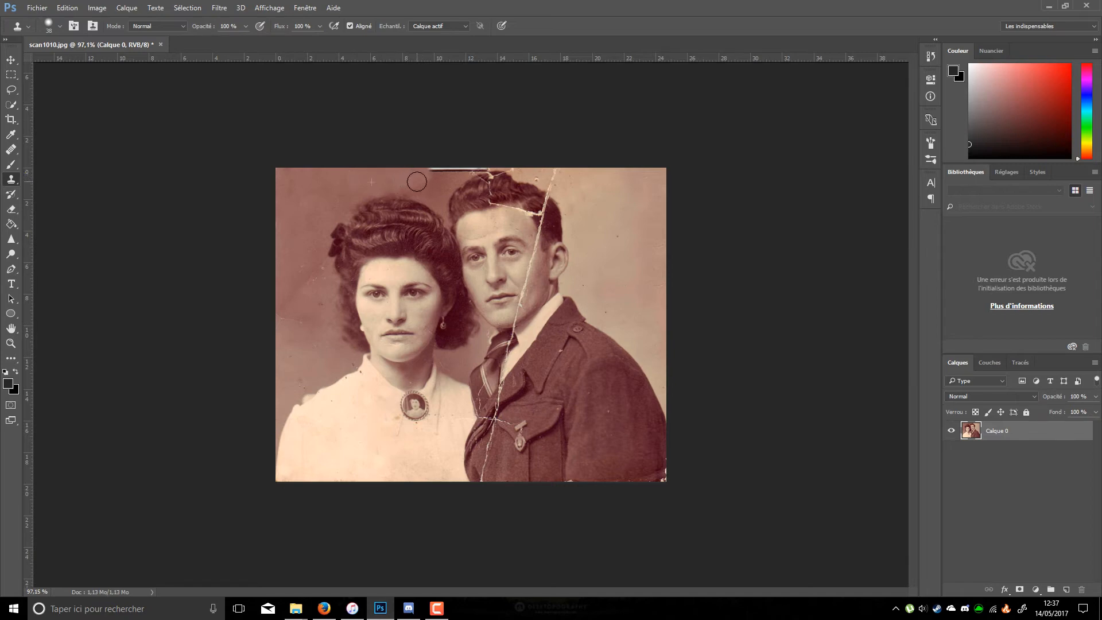
drag(369, 173, 439, 174)
Enlarge the Clone Stamp brush to 73 and clone clean background along the photo's left edge above the woman's shoulder
alt+click(340, 180)
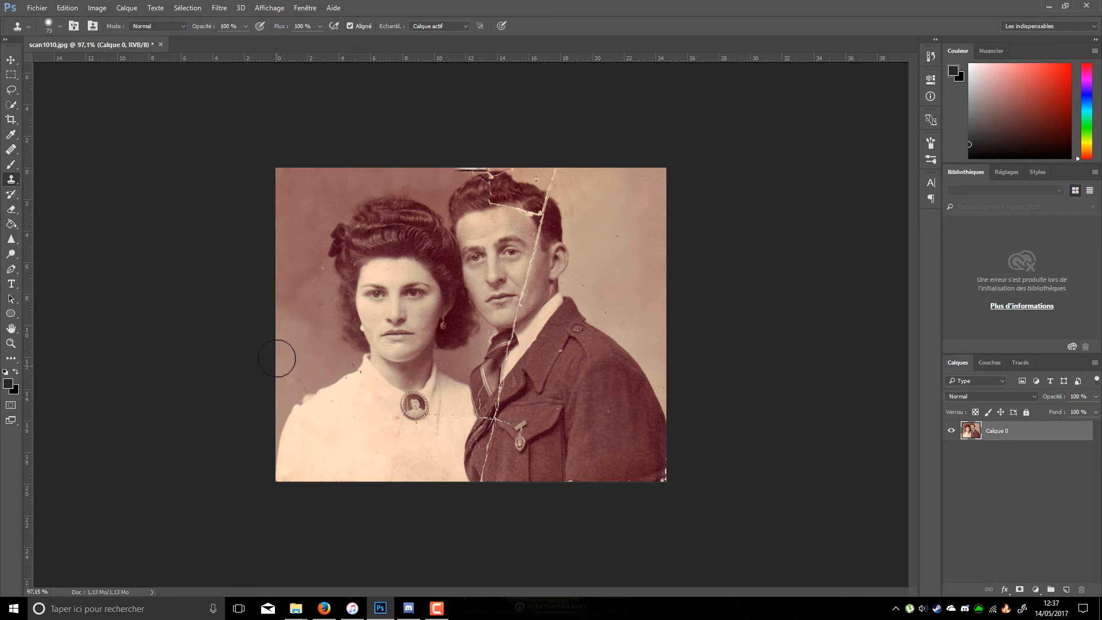
drag(277, 358, 271, 349)
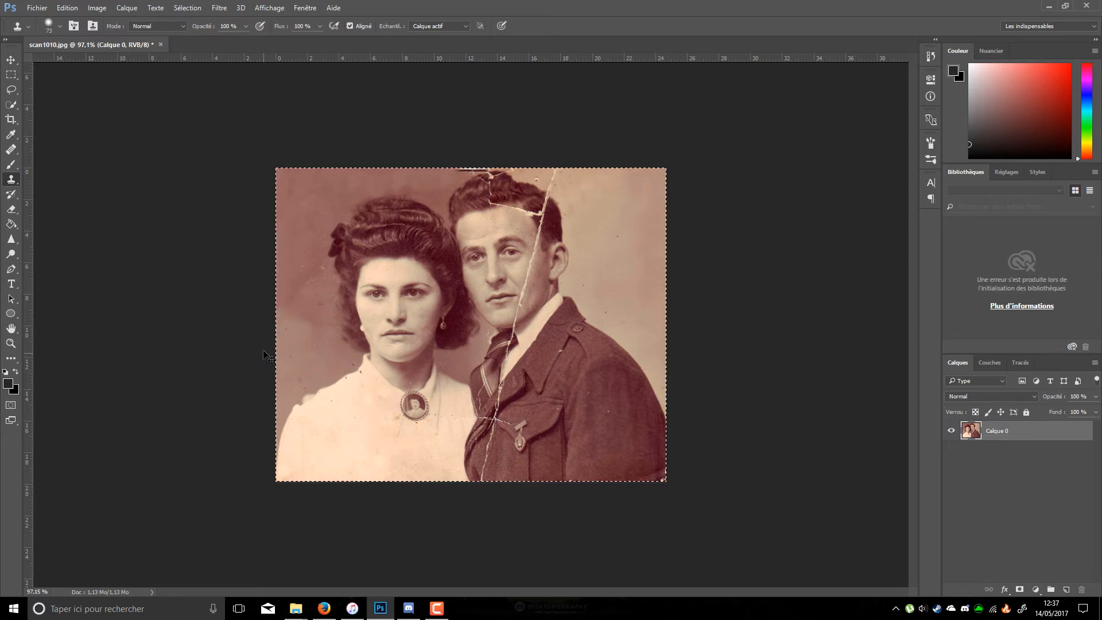
key(ctrl+z)
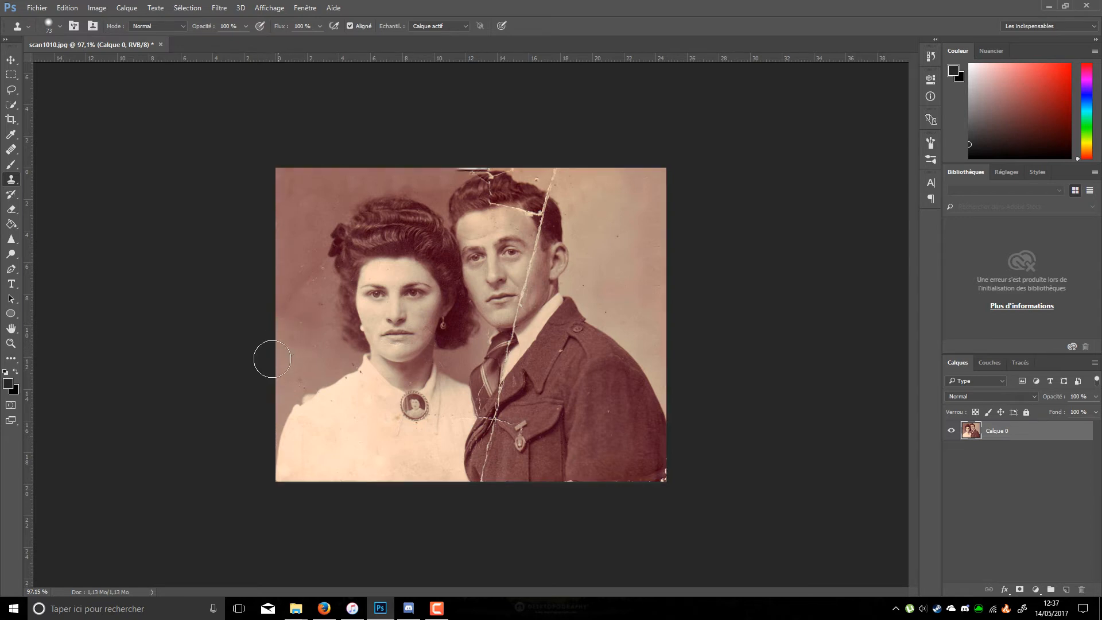
Clone background along the photo's left edge above the woman's shoulder, undoing the stroke that smears the blouse and painting again
drag(284, 357, 290, 359)
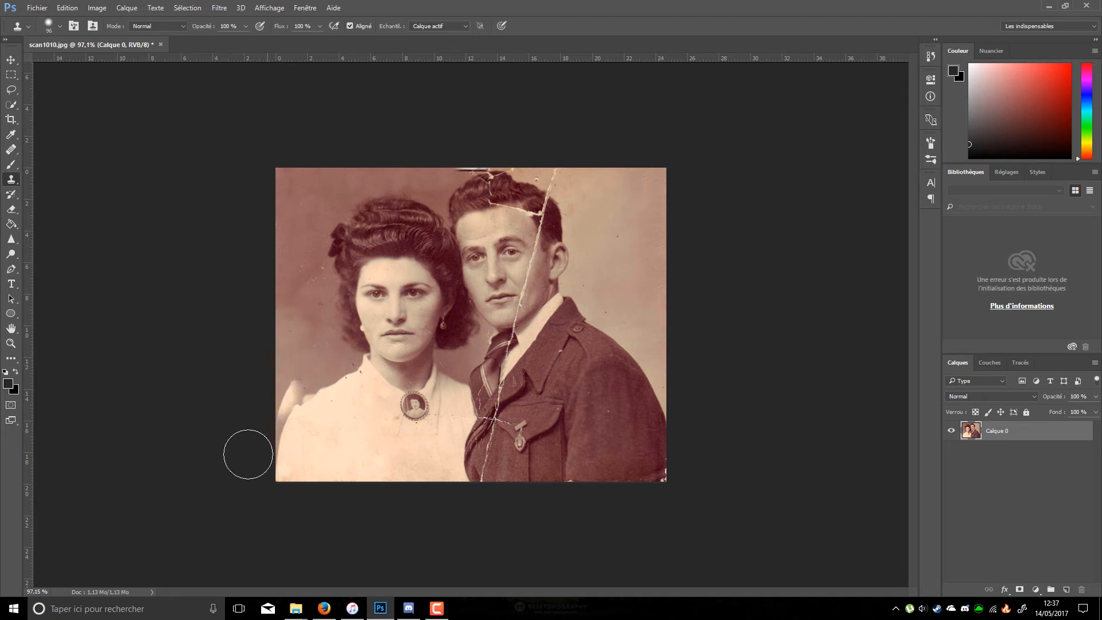
drag(298, 445, 276, 427)
key(ctrl+z)
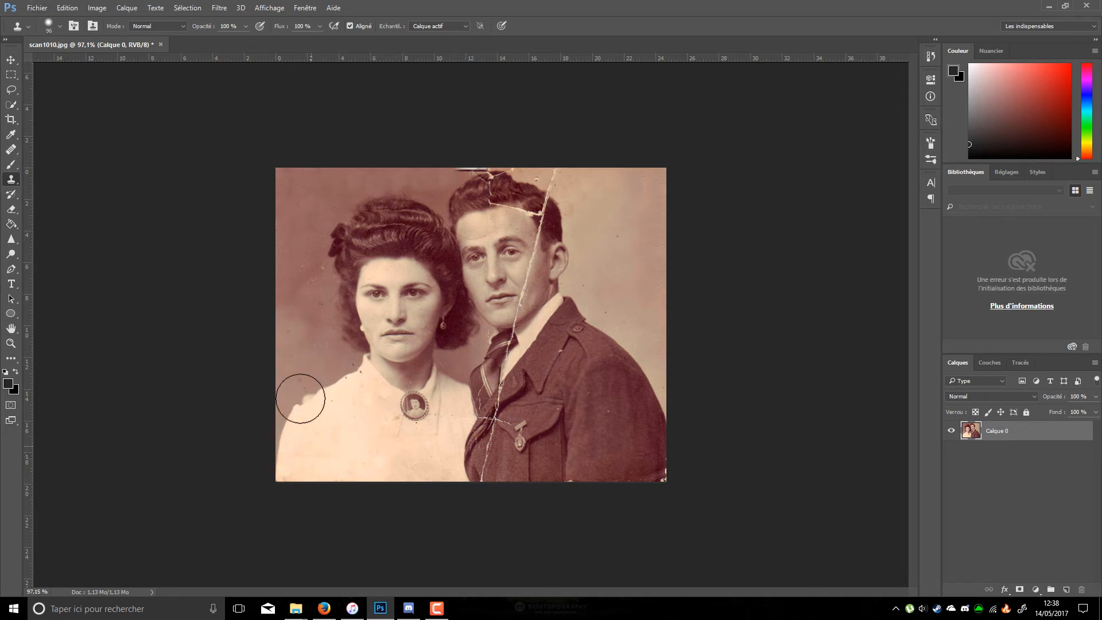
mouse_move(309, 389)
mouse_down()
mouse_move(280, 380)
mouse_move(297, 370)
mouse_up()
drag(279, 387, 287, 384)
Place the original scan1010.jpg from the desktop into the document and move its layer below Calque 0
scroll(534, 407, down, 2)
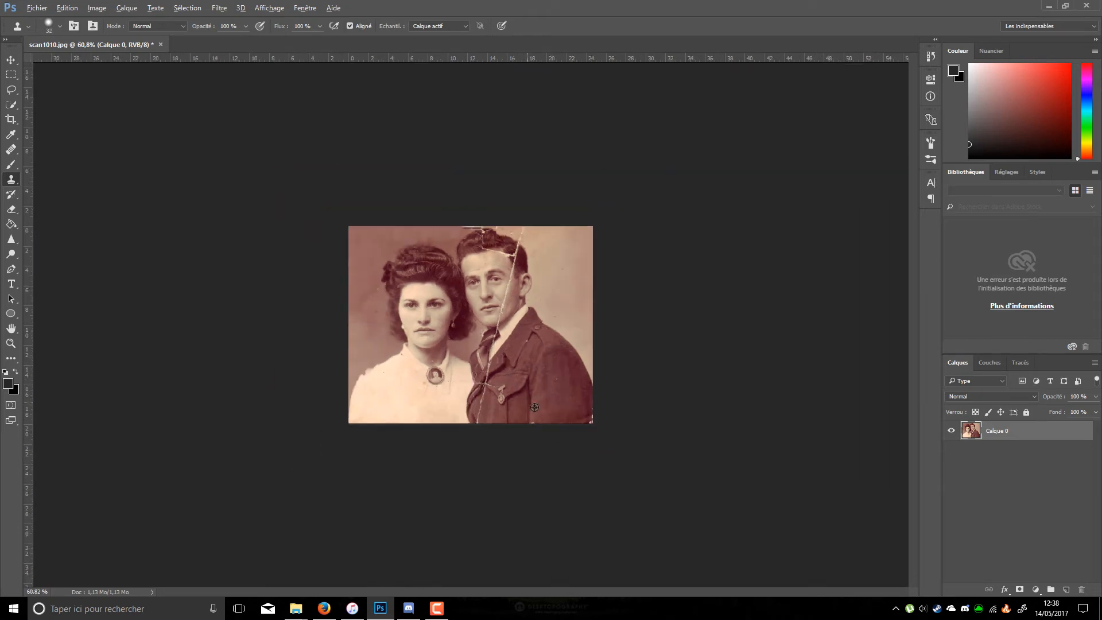
scroll(552, 450, up, 2)
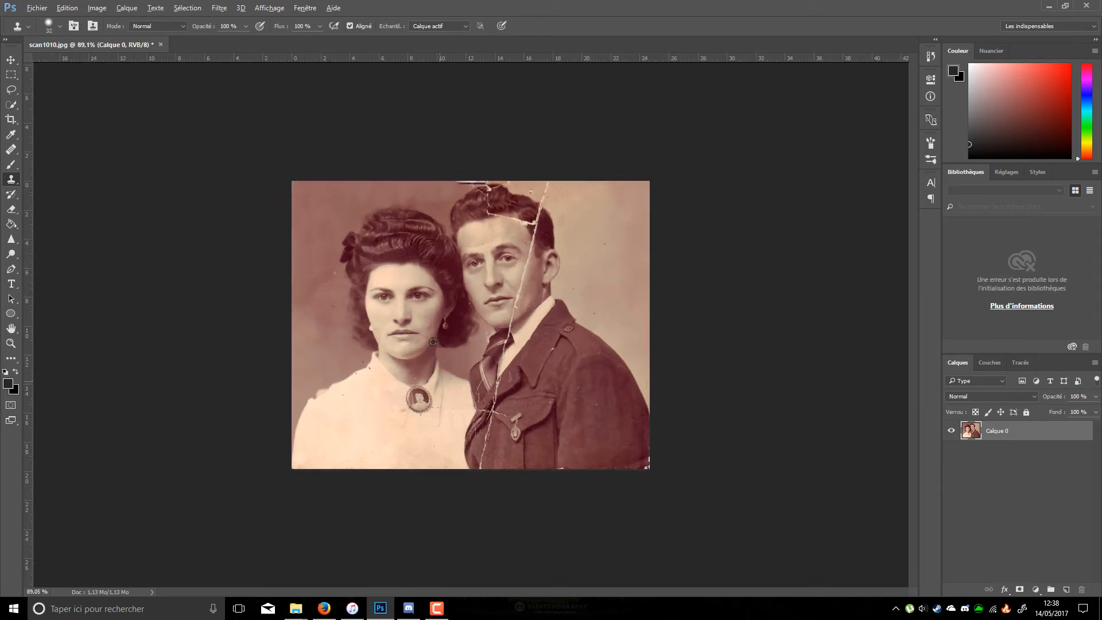
key(super+d)
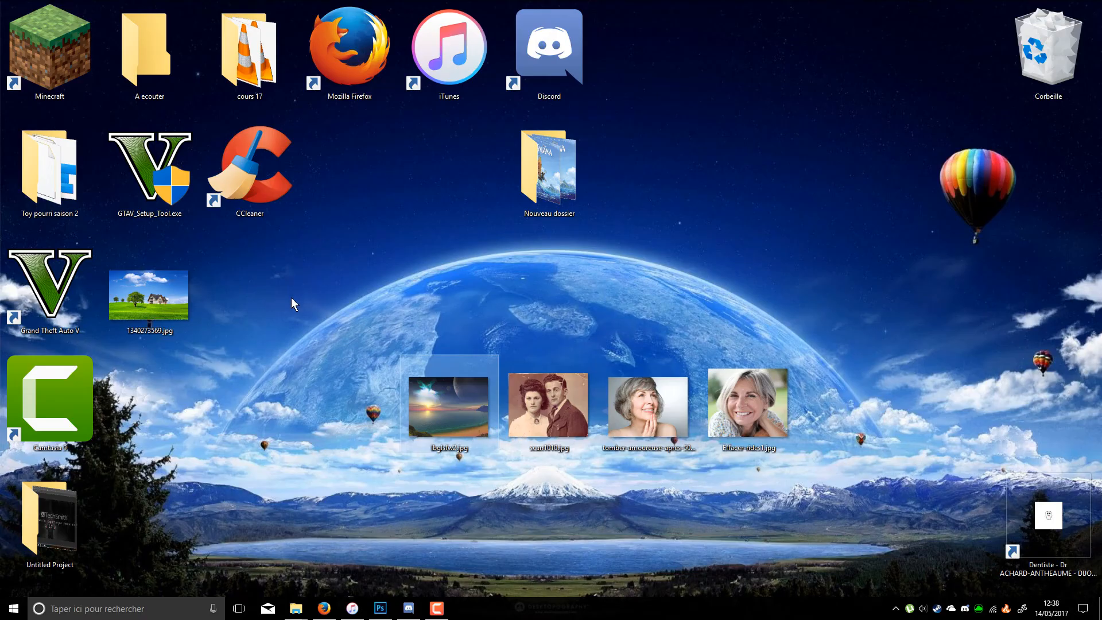
drag(544, 421, 275, 277)
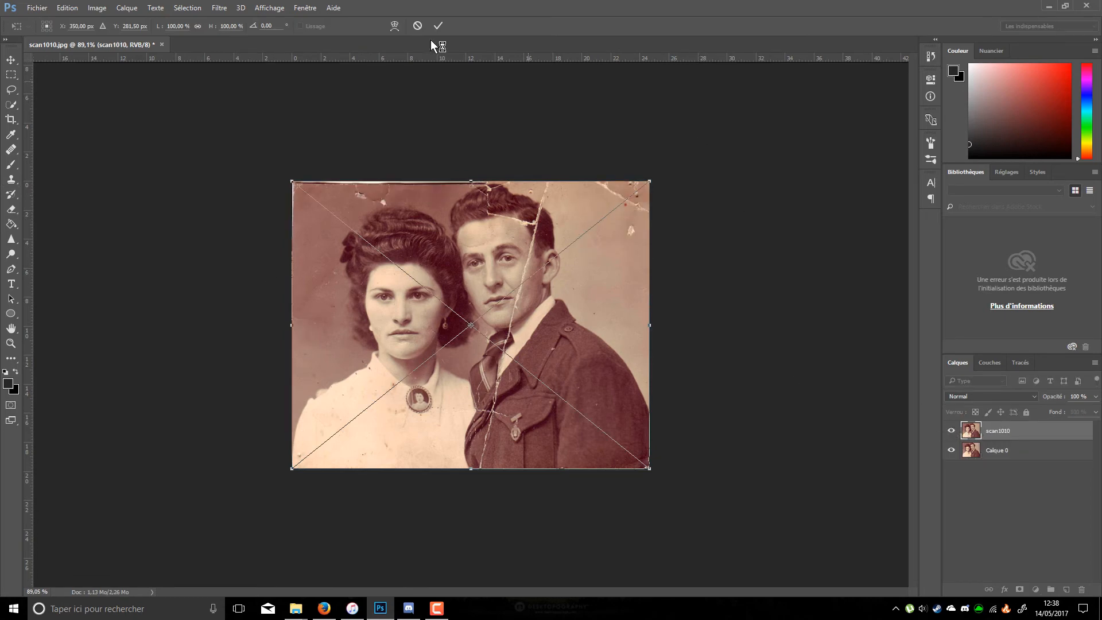
click(435, 26)
drag(1005, 439, 1000, 459)
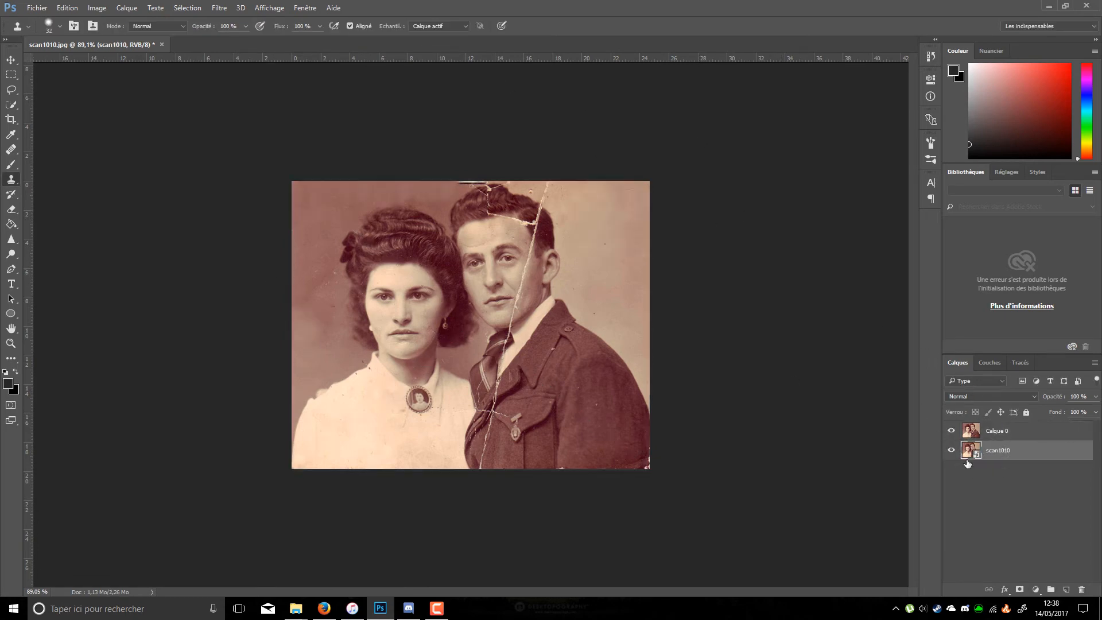
Compare the retouched photo with the original scan by hiding and showing Calque 0 several times
click(951, 431)
click(951, 431)
click(951, 431)
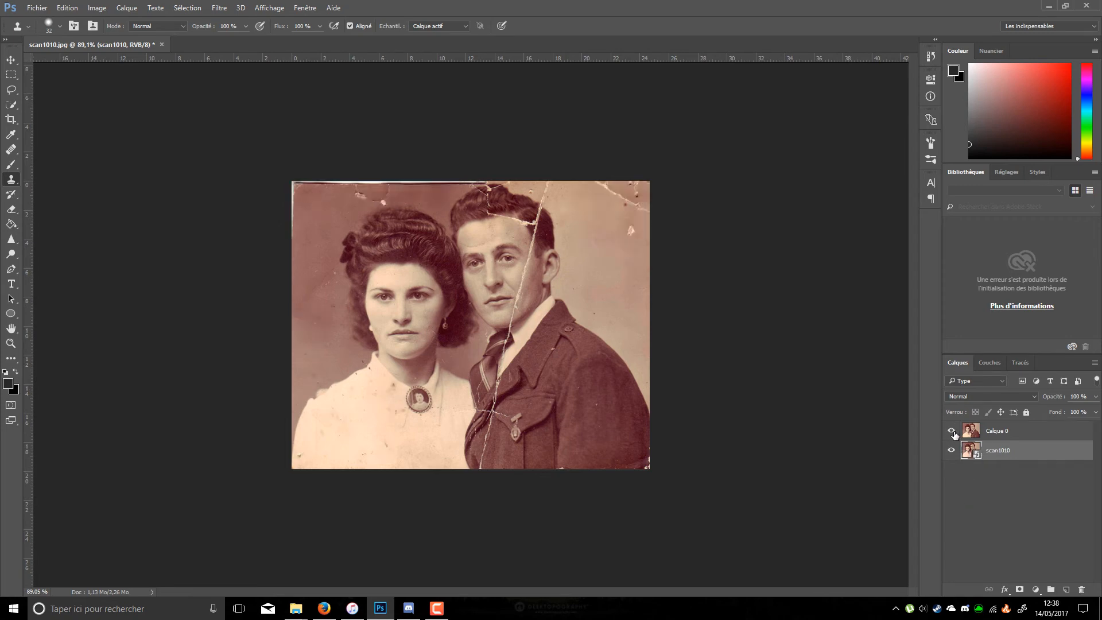
click(951, 431)
click(953, 431)
click(953, 431)
click(953, 432)
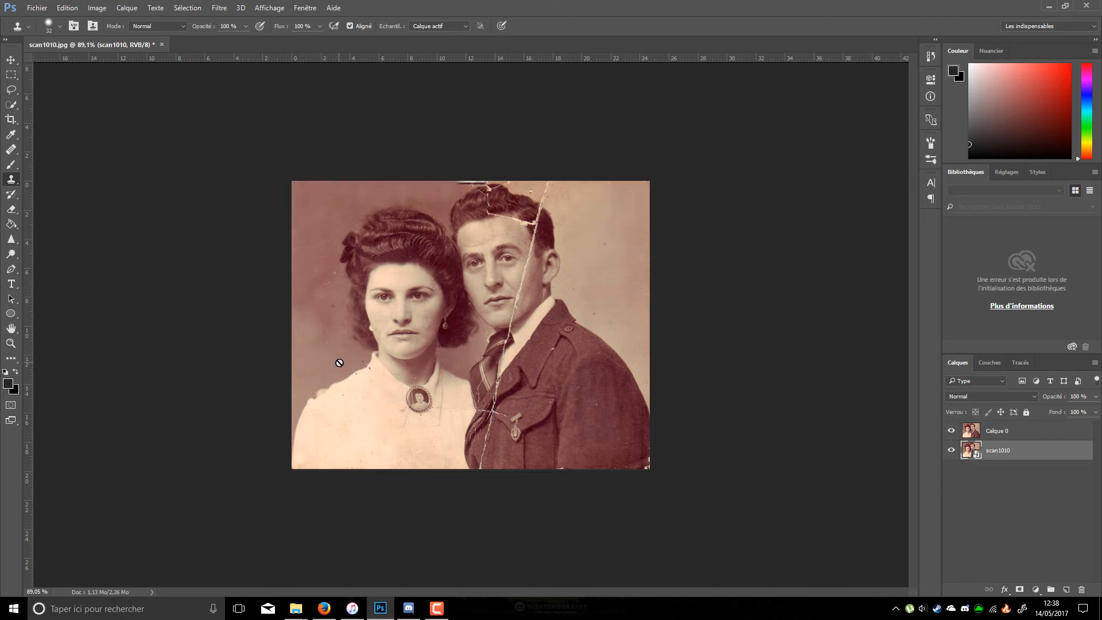
Make Calque 0 the active layer and check its retouched background against the original scan again
click(1026, 438)
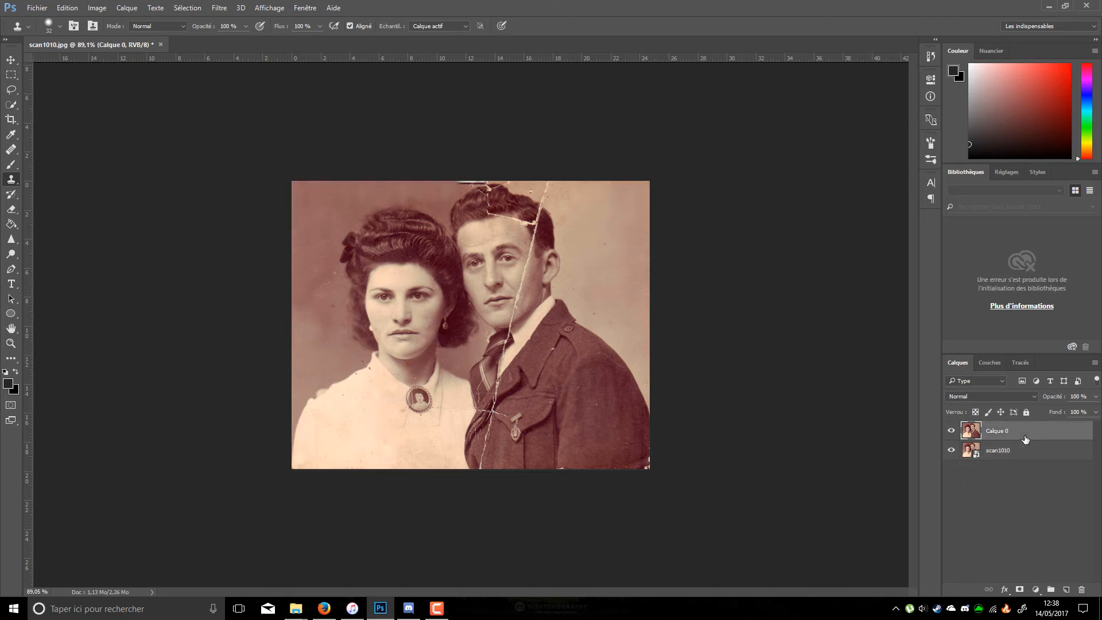
click(952, 431)
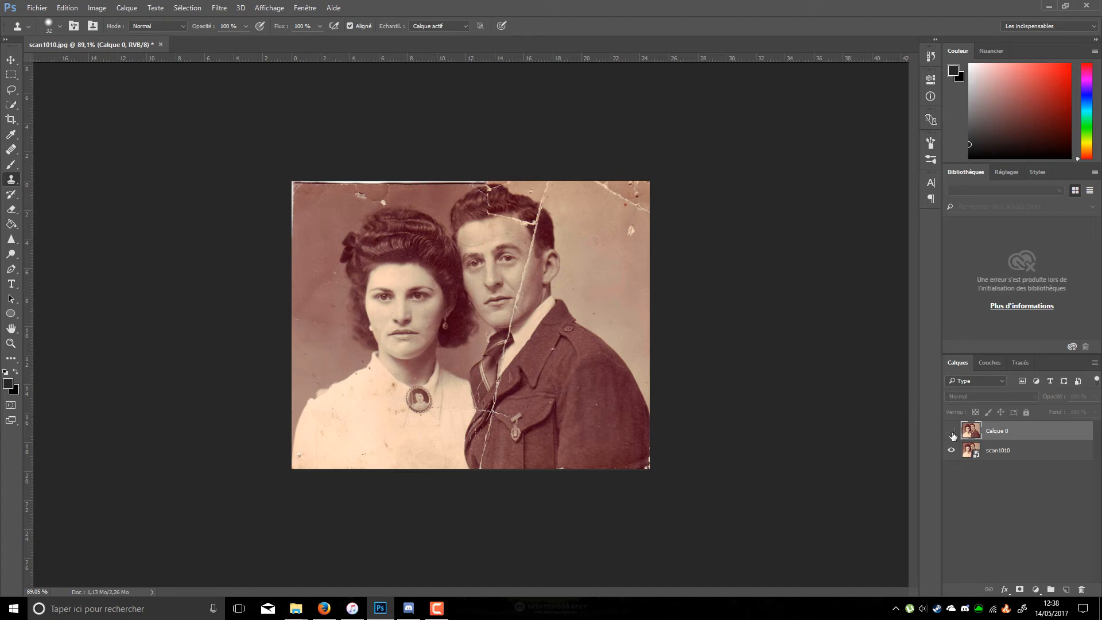
click(953, 432)
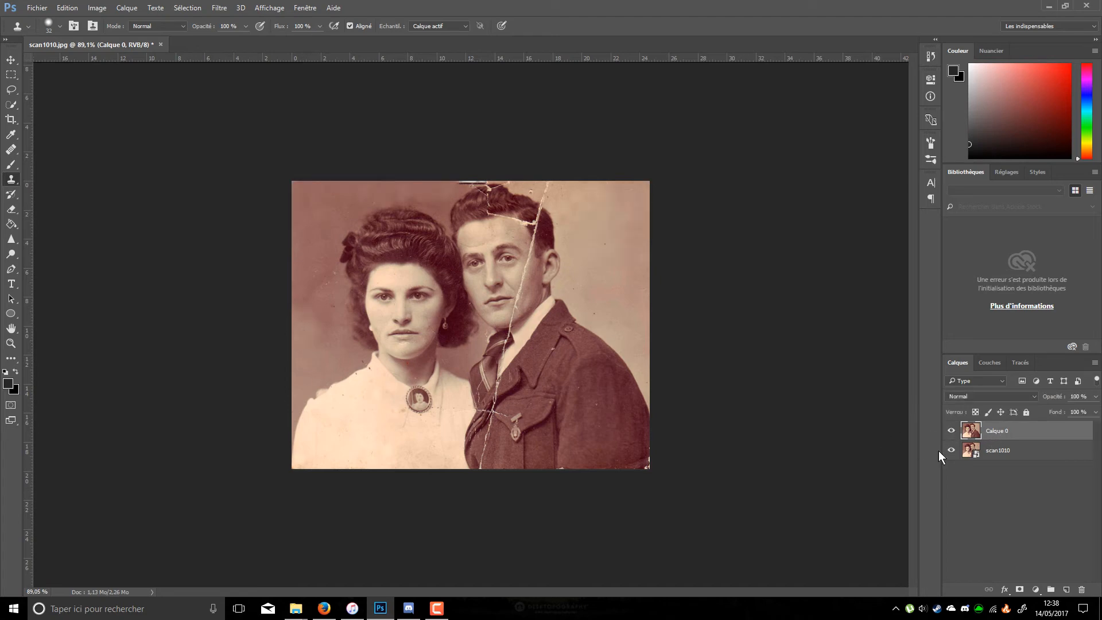
click(951, 431)
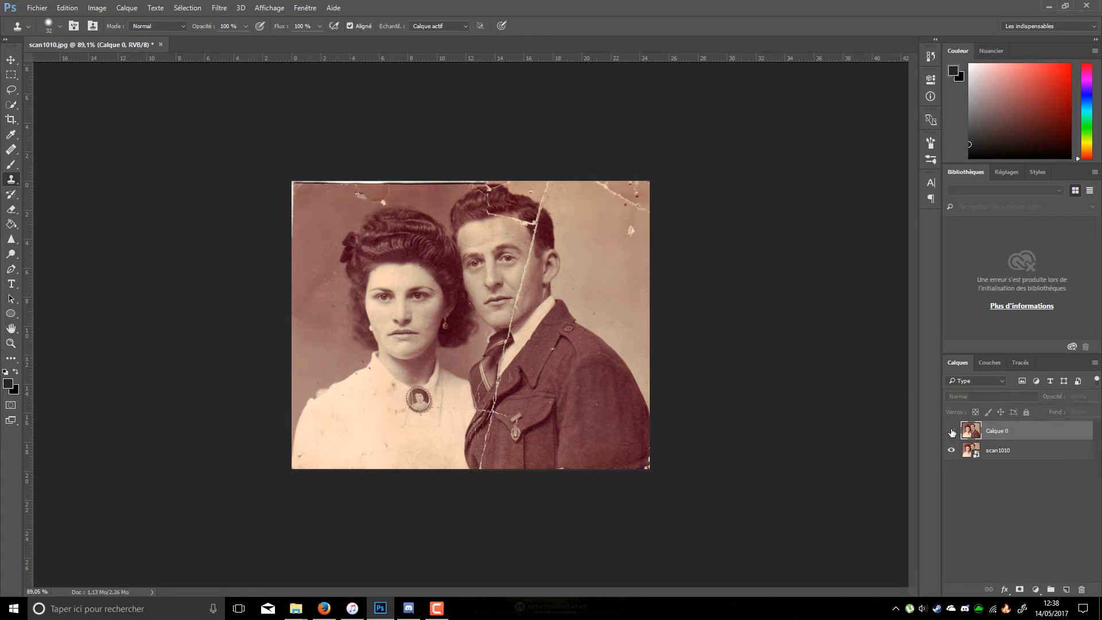
click(951, 431)
Enlarge the Clone Stamp brush and clone clean background over the specks between the photo's left edge and the woman's hair
drag(332, 348, 340, 332)
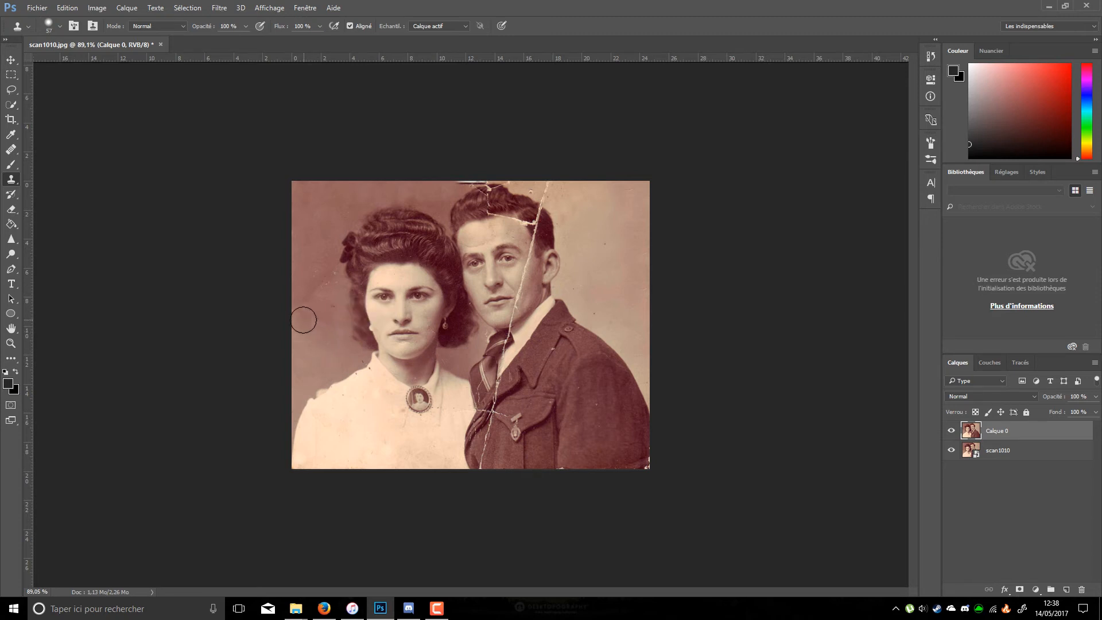
click(951, 434)
click(951, 432)
mouse_move(321, 338)
mouse_down()
mouse_move(328, 344)
mouse_move(329, 322)
mouse_up()
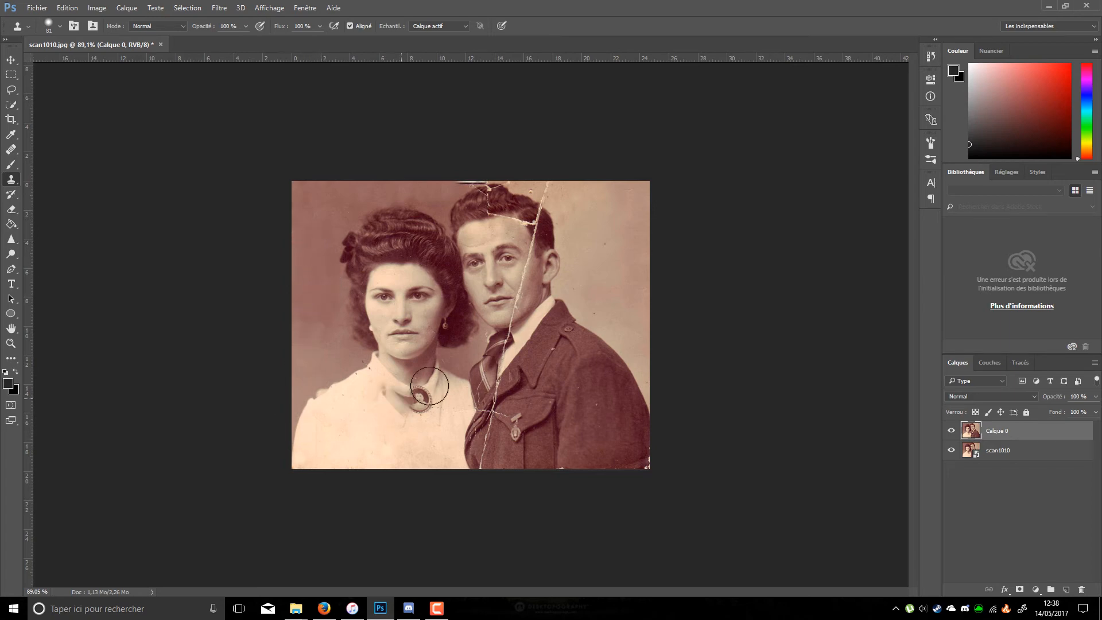
Reduce the Clone Stamp brush to 26 and clone dark hair over the long crack where it crosses the man's hair
scroll(519, 361, down, 3)
scroll(520, 309, up, 4)
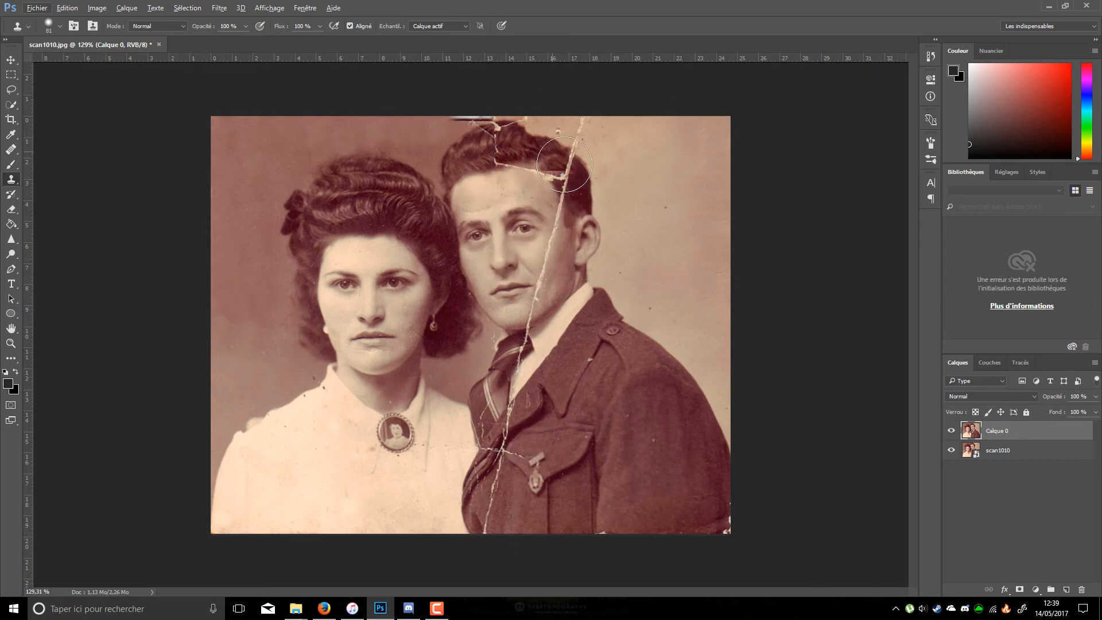
scroll(573, 167, up, 5)
drag(622, 178, 564, 184)
alt+click(590, 173)
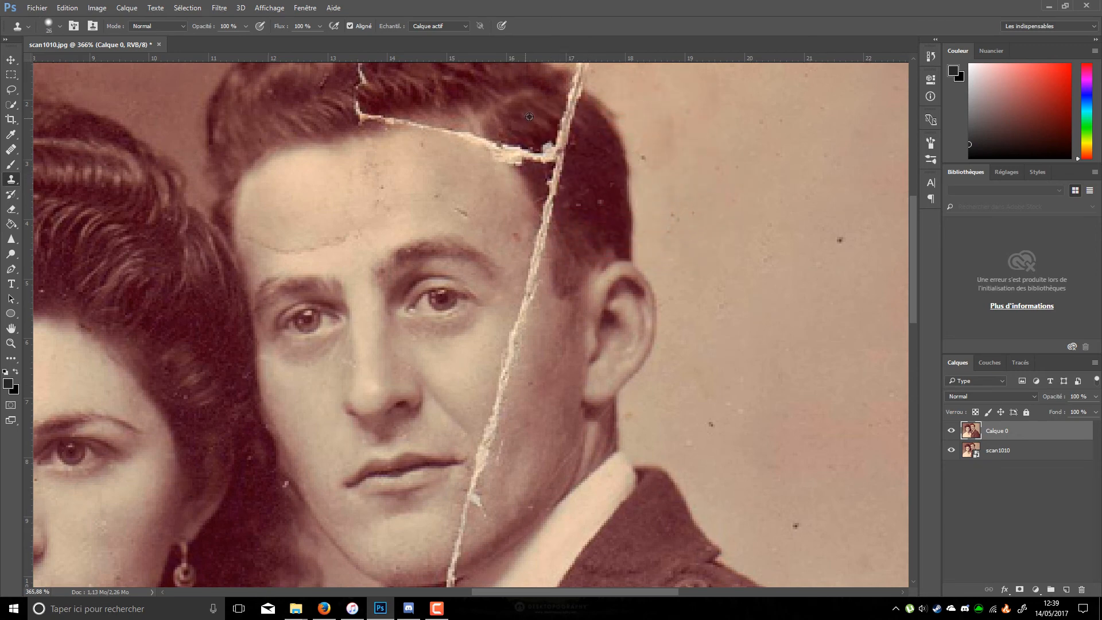
click(554, 128)
click(568, 143)
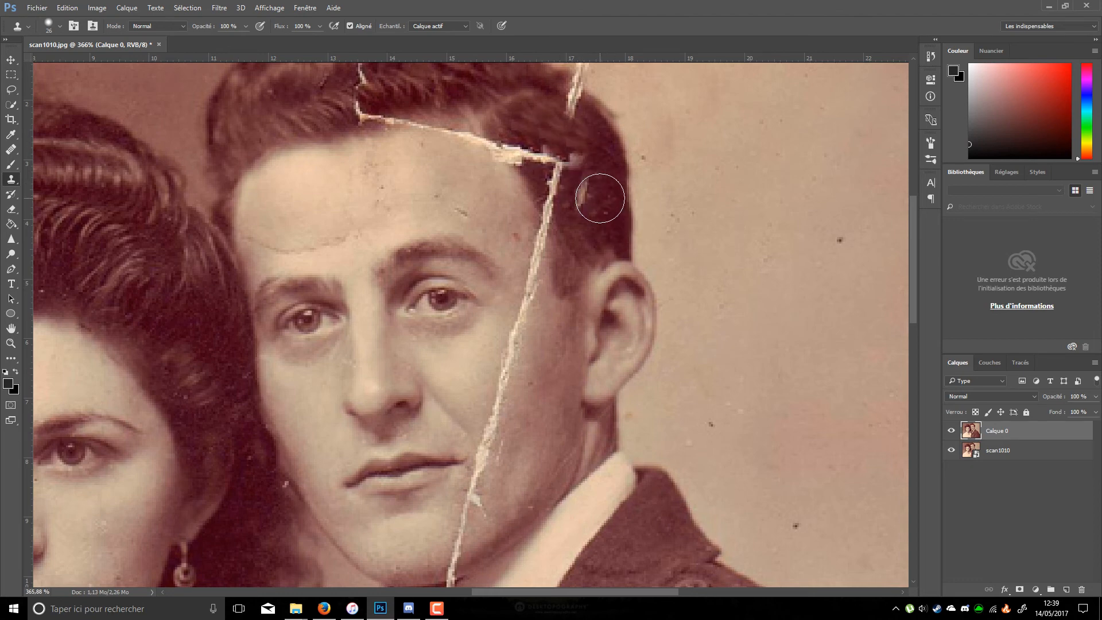
Clone dark hair over the crack junction at the man's hairline and down the crack towards his temple
alt+click(602, 194)
click(559, 161)
click(549, 157)
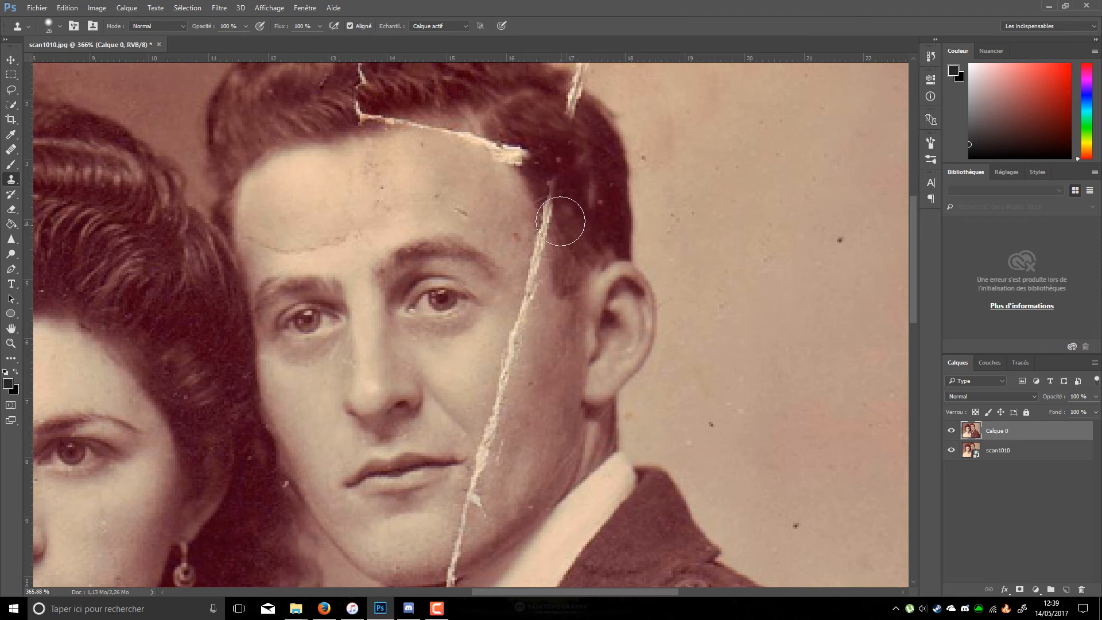
drag(560, 221, 553, 192)
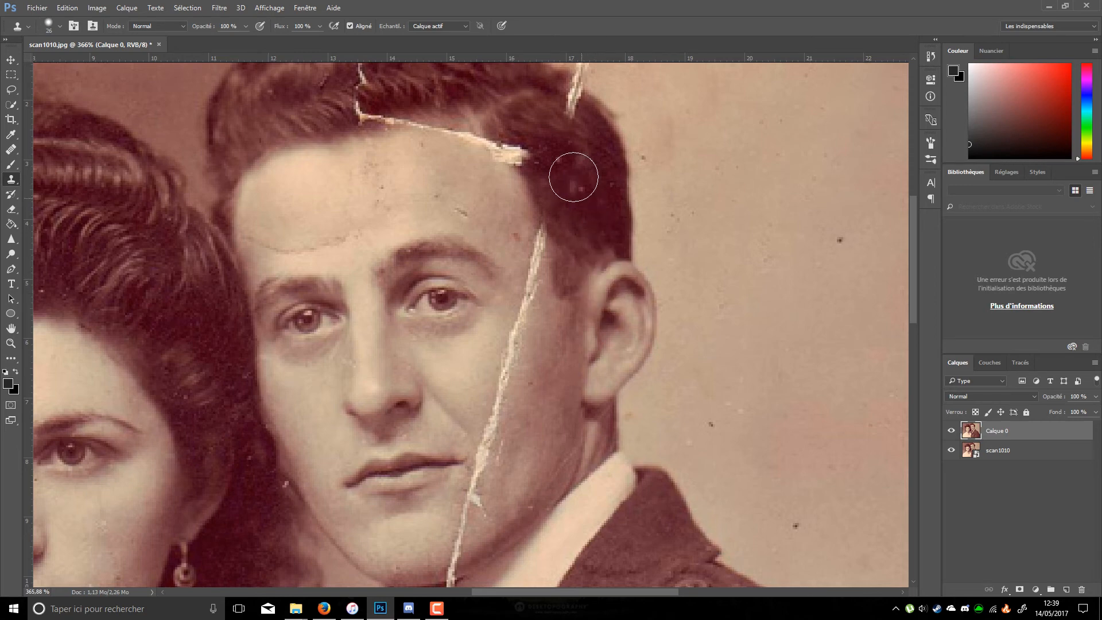
alt+click(540, 134)
drag(530, 156, 531, 150)
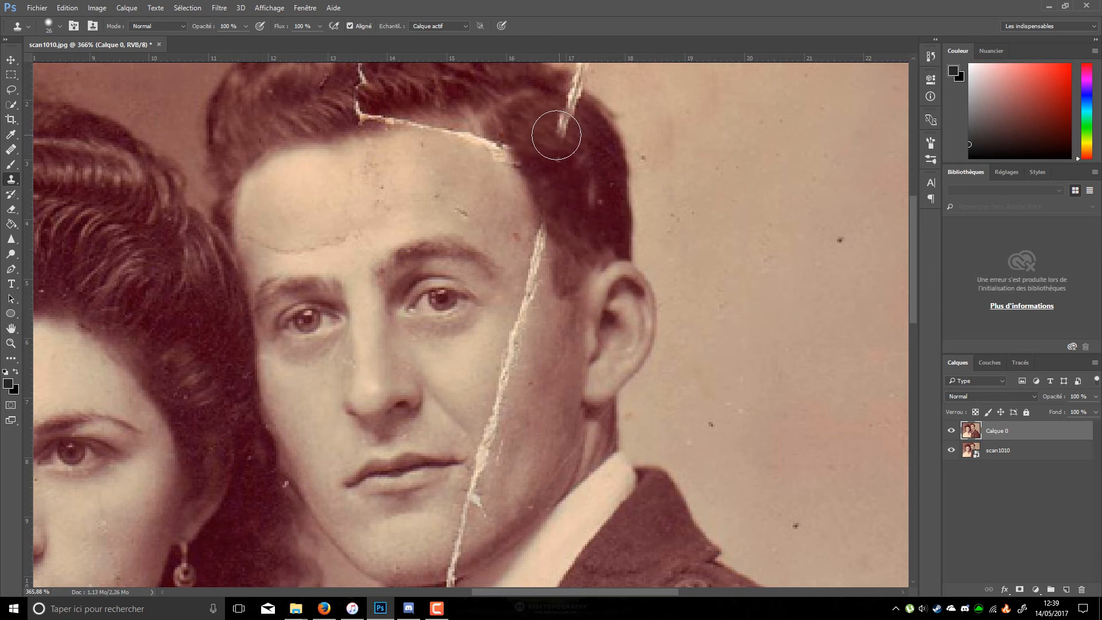
Clone hair texture over the short vertical crack and the chips on the crown of the man's hair
scroll(593, 195, down, 3)
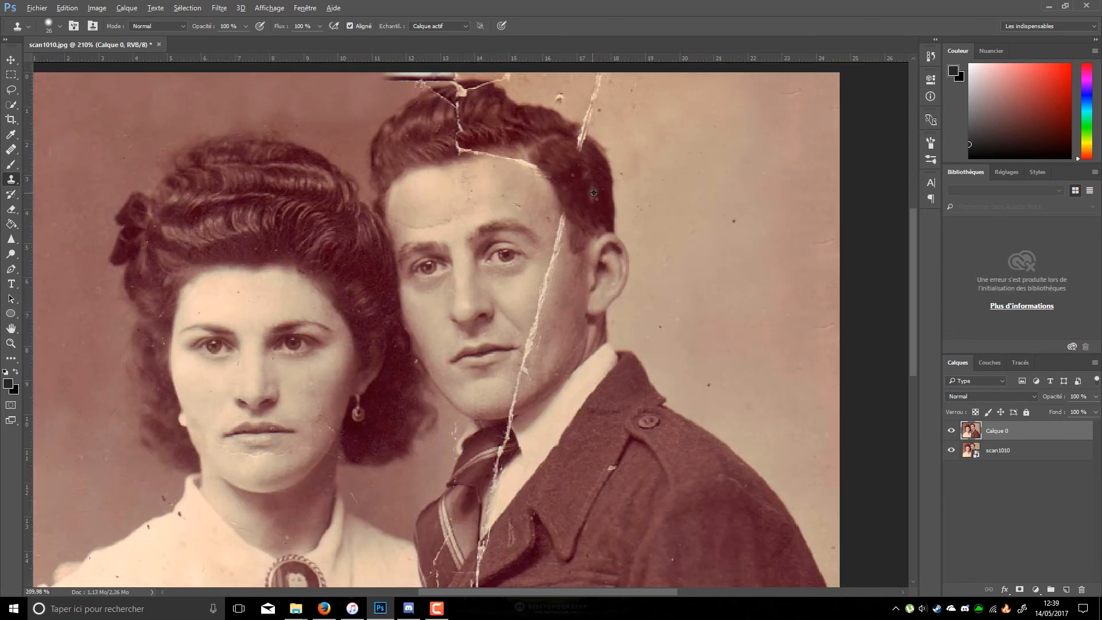
scroll(650, 208, down, 2)
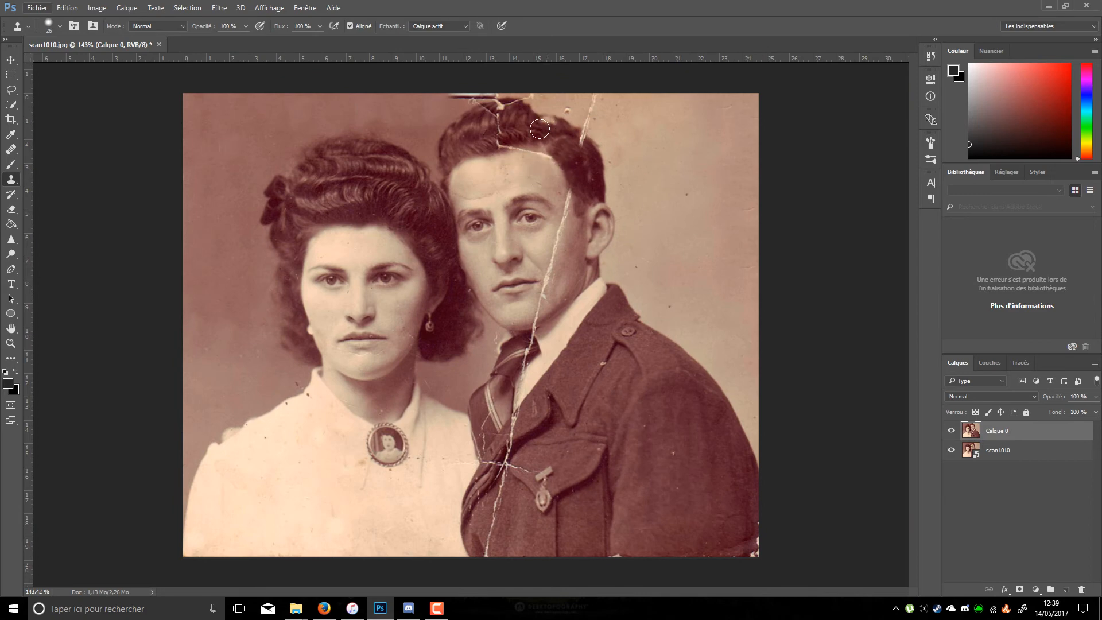
alt+click(489, 135)
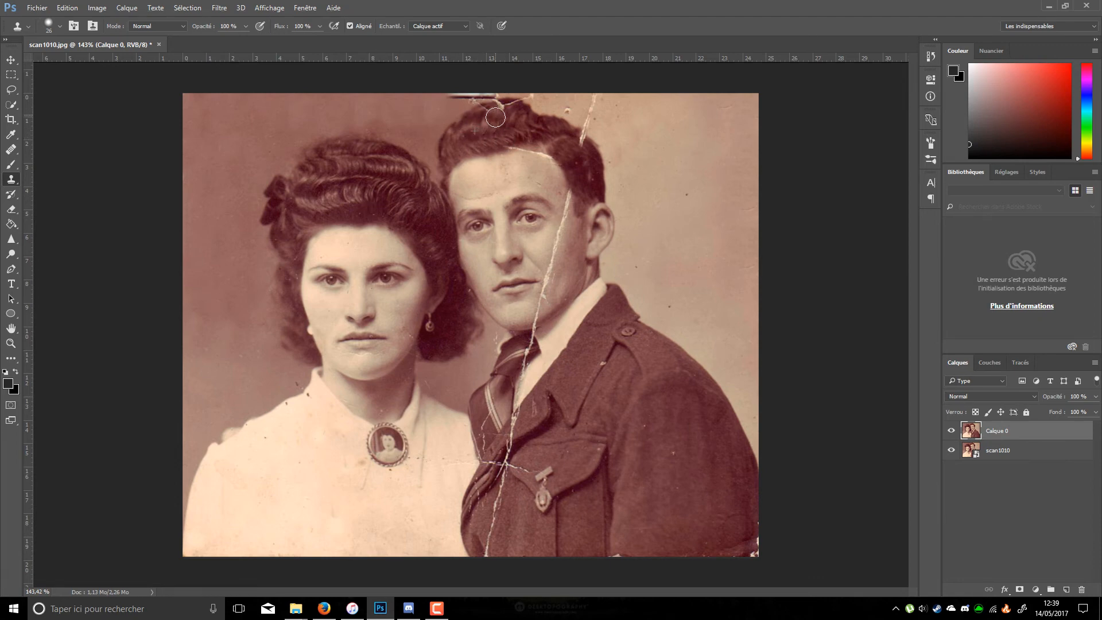
alt+click(493, 145)
drag(484, 110, 504, 119)
alt+click(518, 116)
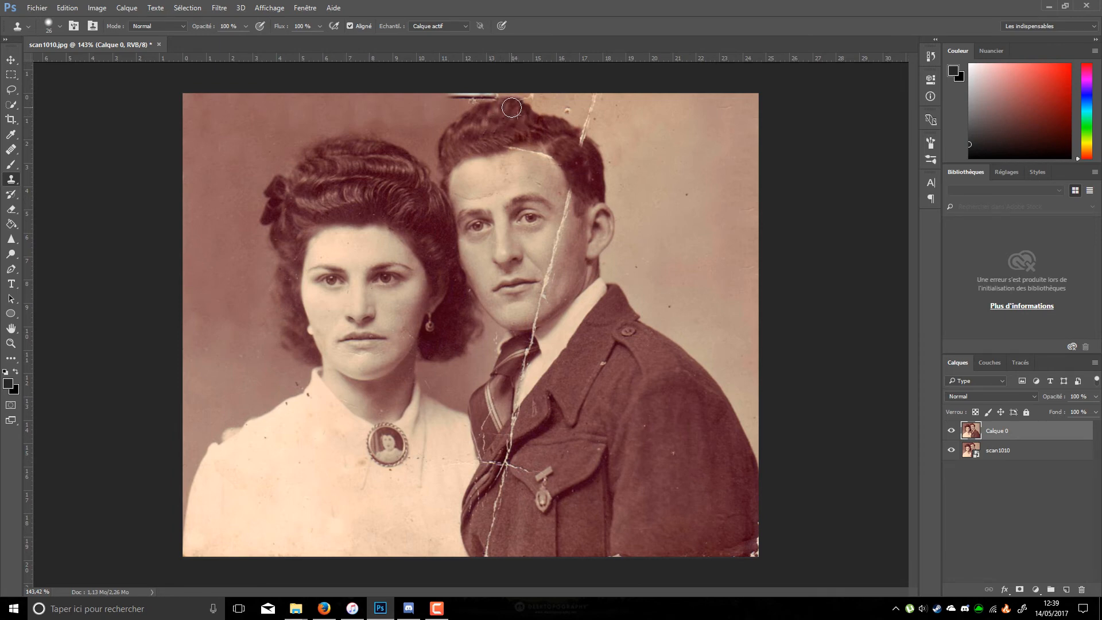
Clone clean skin over the crease and specks on the man's forehead, undoing the first stroke and resampling near the hairline
scroll(663, 318, down, 6)
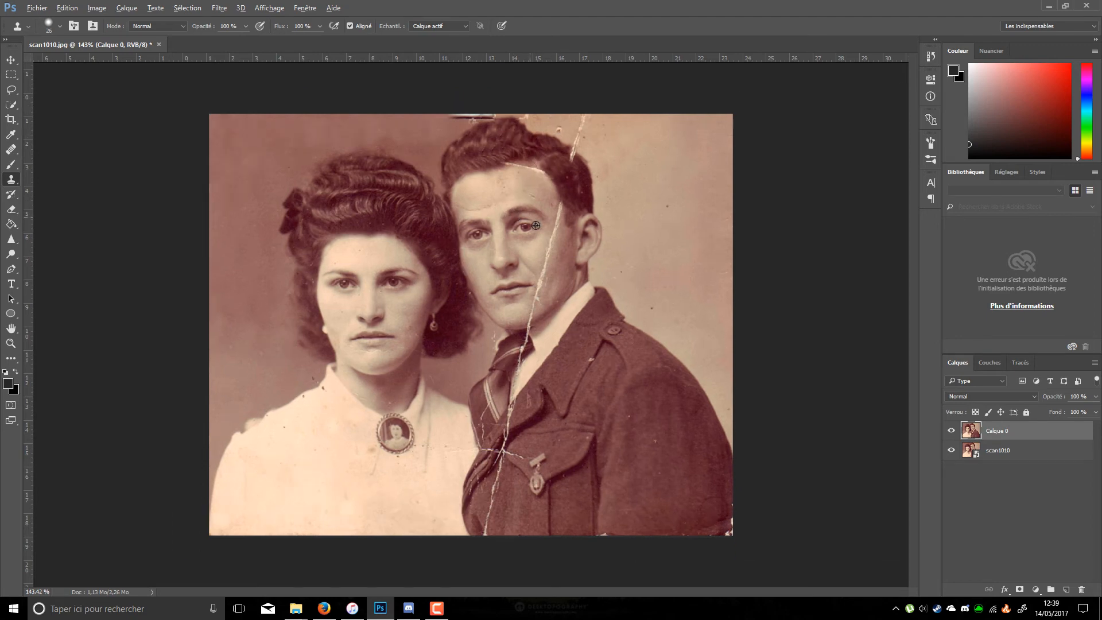
scroll(663, 318, up, 6)
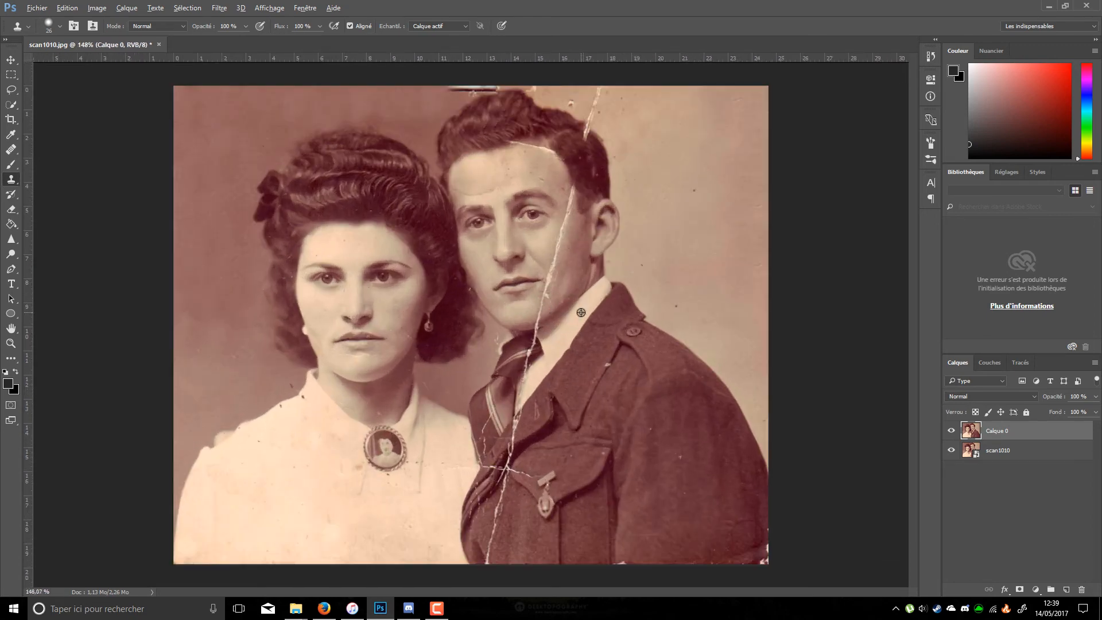
scroll(528, 191, up, 4)
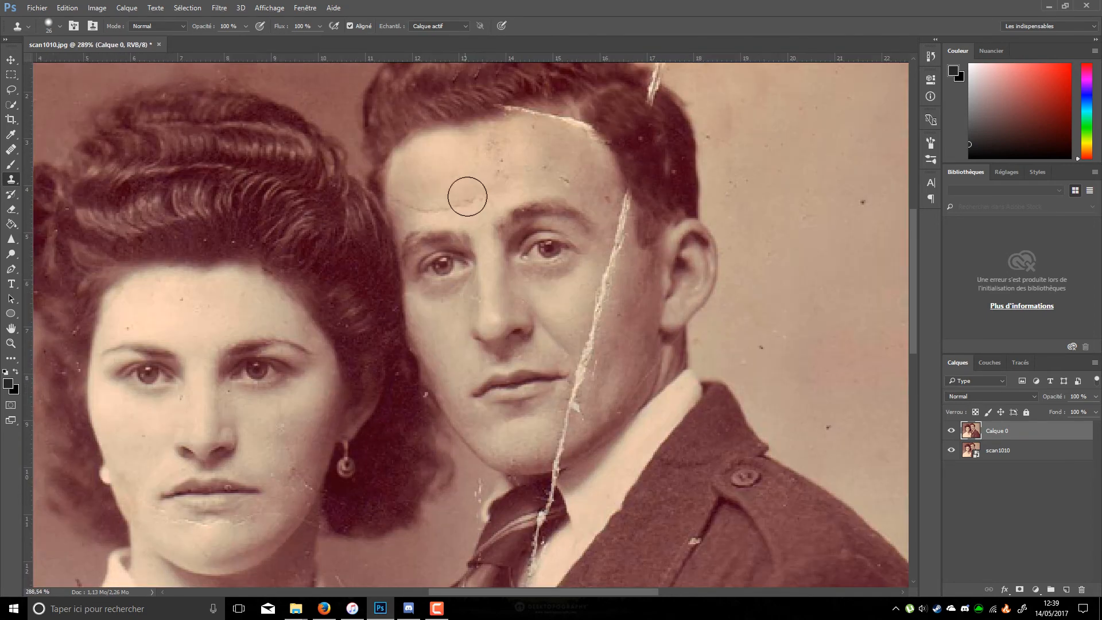
mouse_move(474, 199)
mouse_down()
mouse_move(408, 201)
mouse_move(438, 201)
mouse_up()
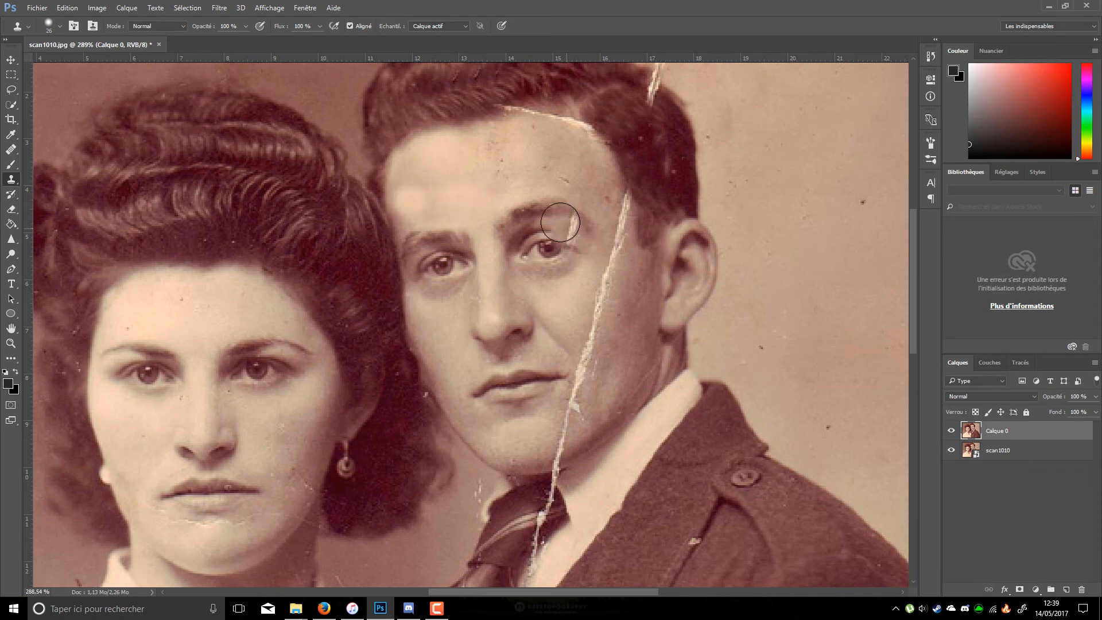
key(ctrl+z)
alt+click(412, 176)
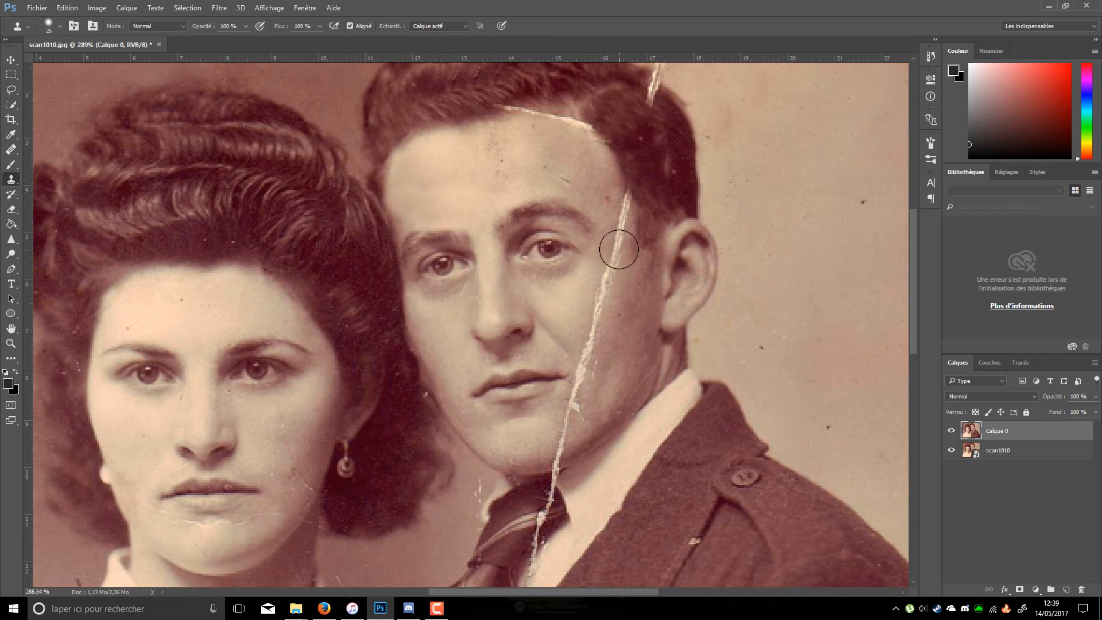
mouse_move(517, 164)
mouse_down()
mouse_move(462, 179)
mouse_move(500, 194)
mouse_move(470, 187)
mouse_move(486, 196)
mouse_move(478, 200)
mouse_move(497, 177)
mouse_move(496, 148)
mouse_up()
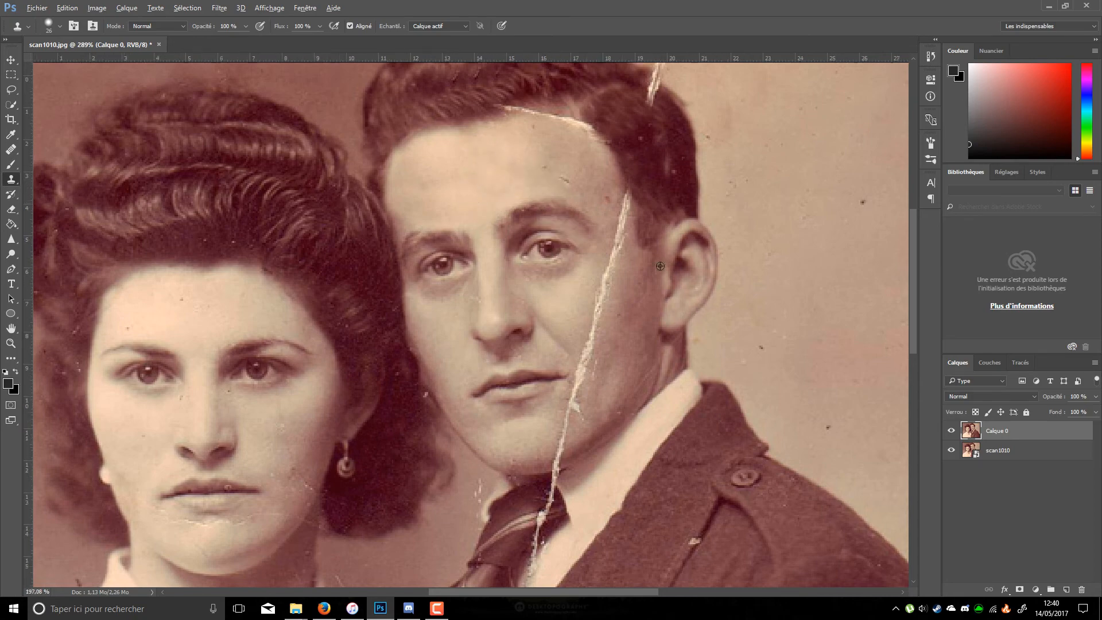
scroll(406, 246, down, 2)
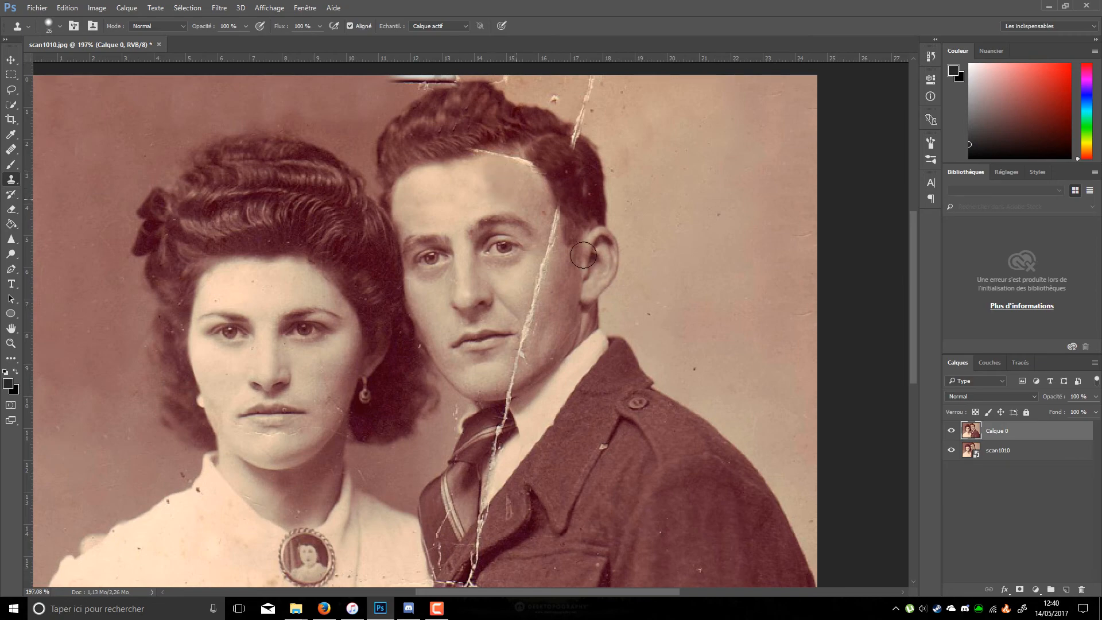
scroll(679, 367, down, 5)
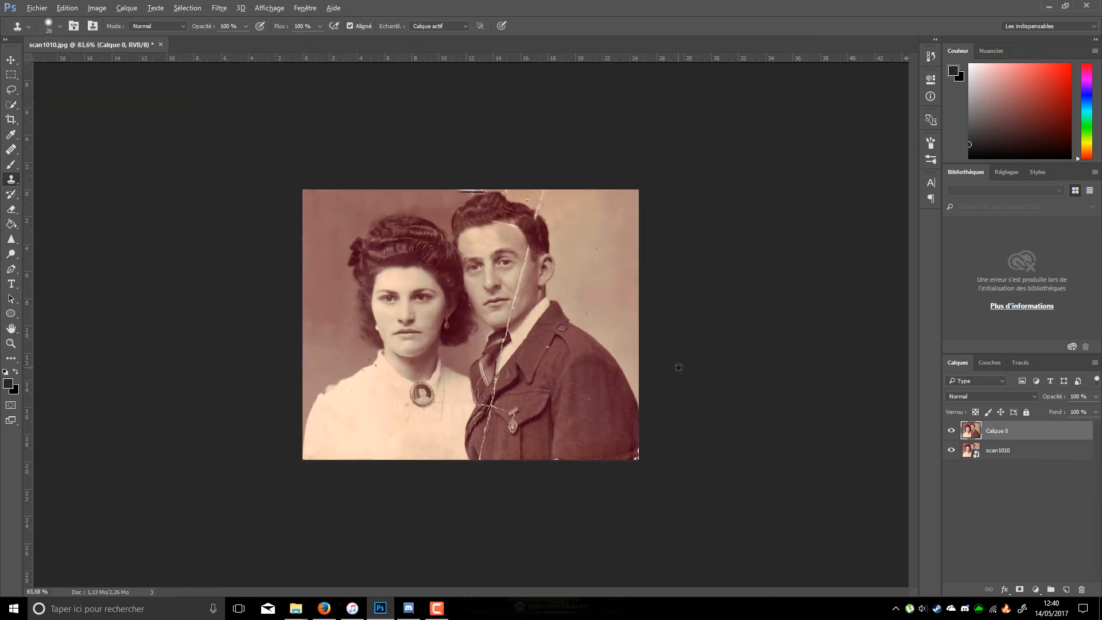
scroll(505, 285, up, 4)
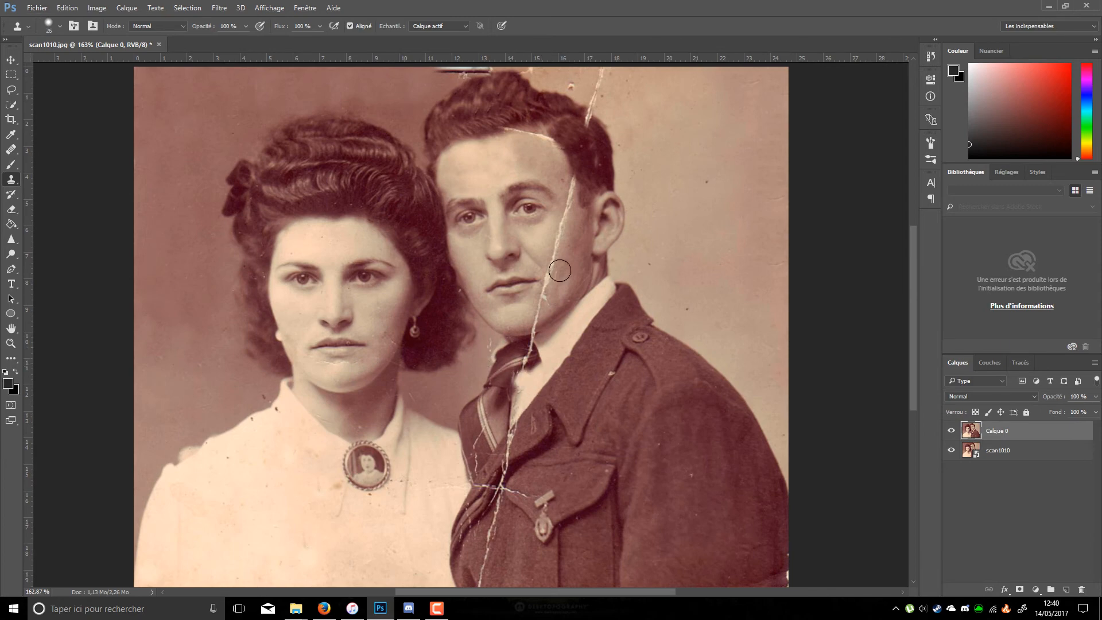
scroll(574, 299, up, 4)
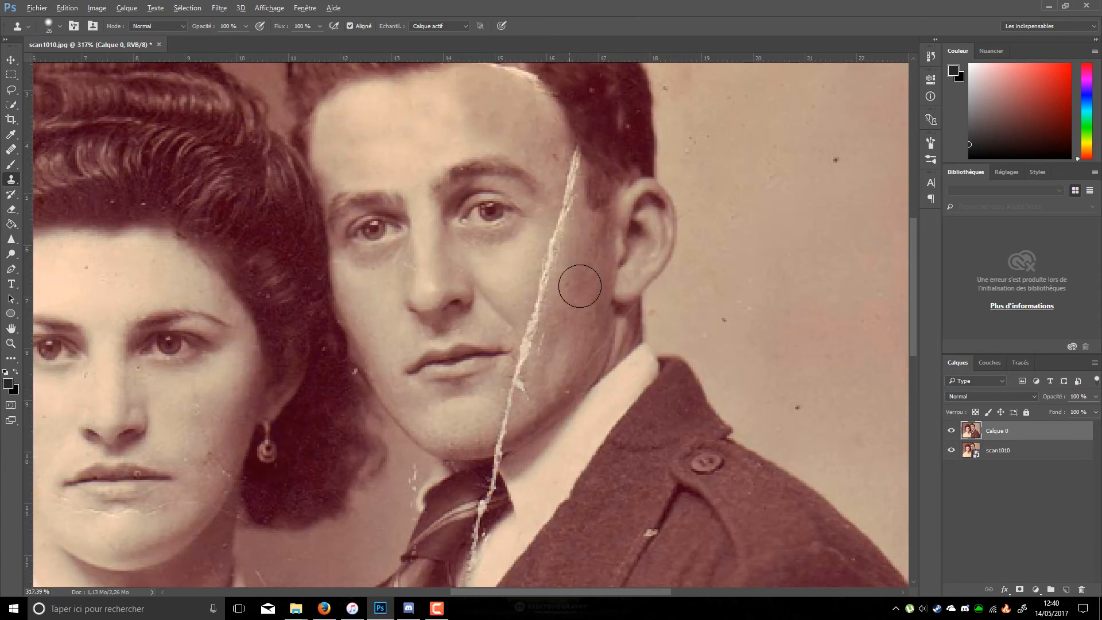
alt+click(579, 286)
click(536, 342)
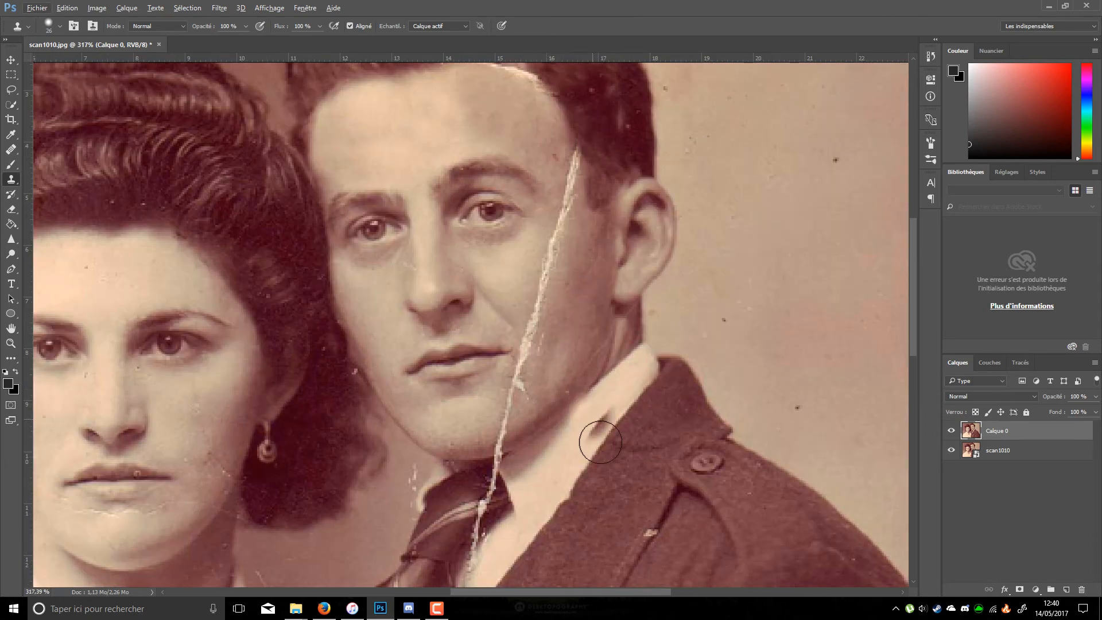
key(ctrl+z)
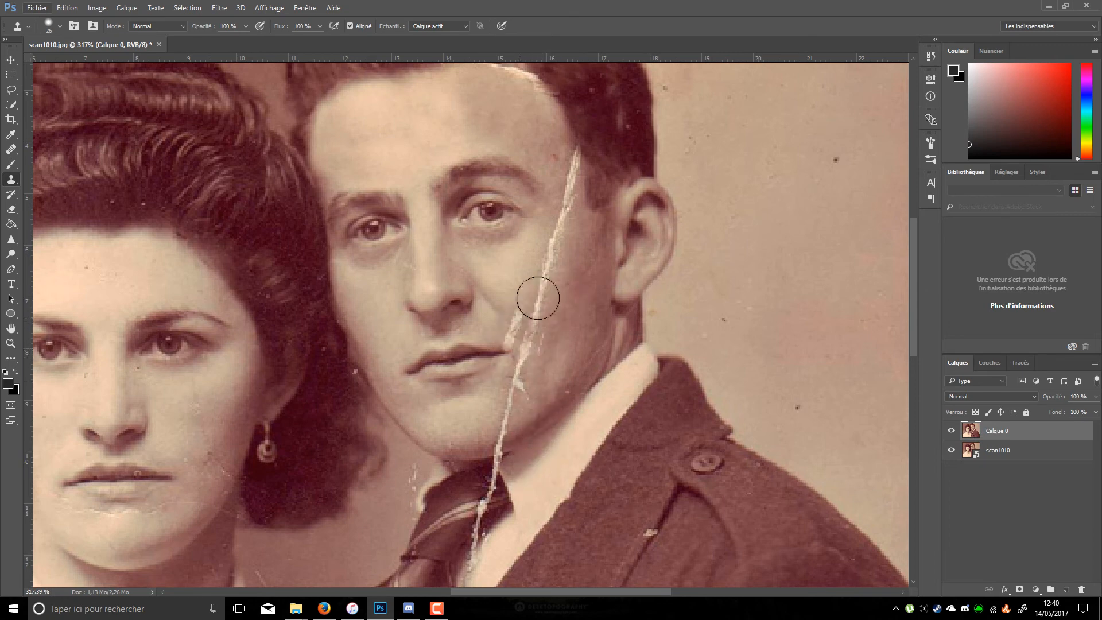
Resample clean skin and clone it over the long crack running down the man's cheek beside his nose
alt+click(575, 354)
scroll(550, 395, down, 1)
scroll(563, 389, up, 1)
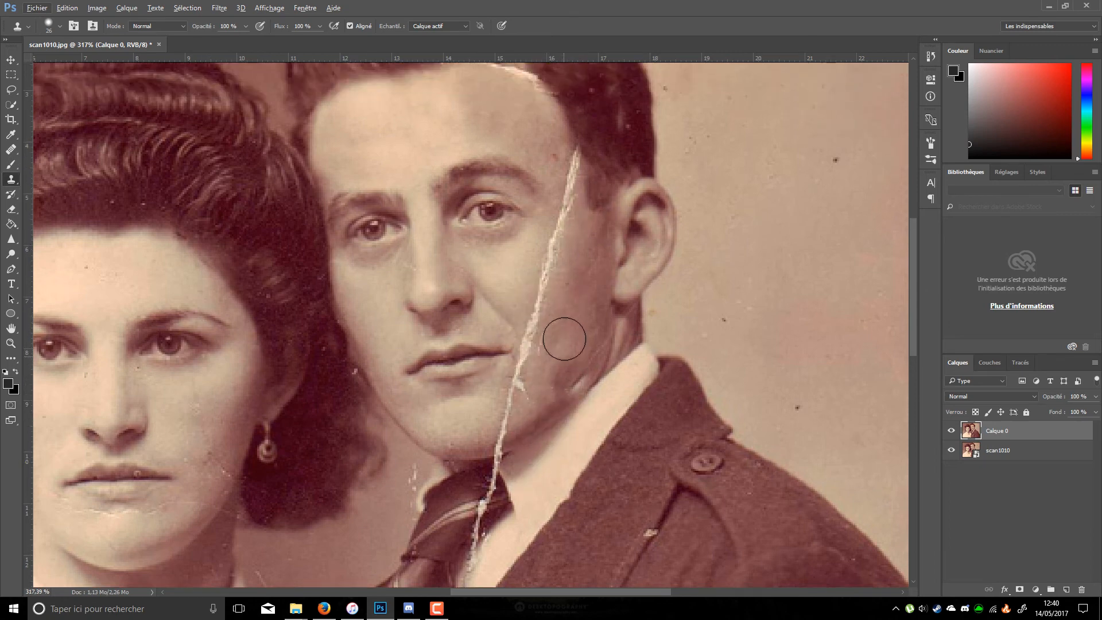
click(549, 342)
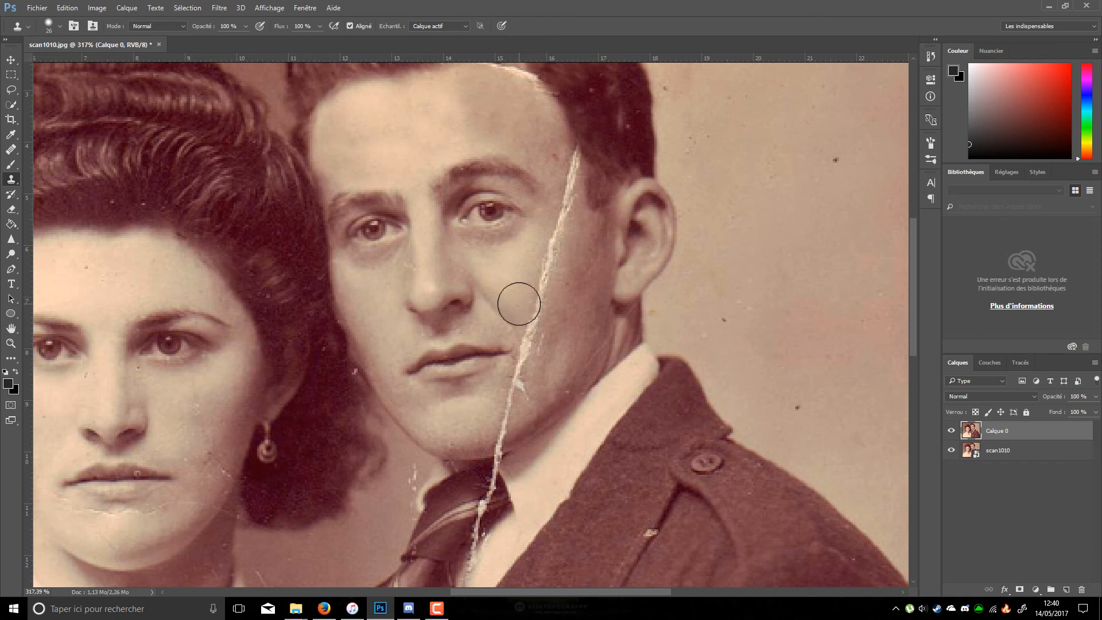
mouse_move(531, 310)
mouse_down()
mouse_move(512, 365)
mouse_move(524, 295)
mouse_move(546, 250)
mouse_up()
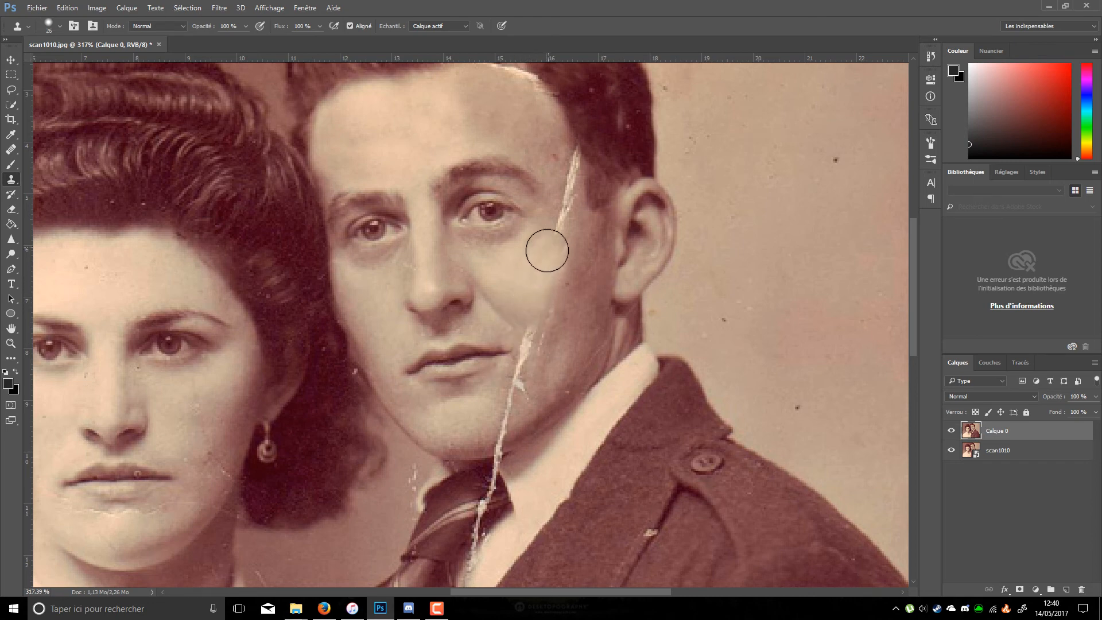
Clone skin over the crack remnants on the man's cheek down to the corner of his mouth, undoing misplaced strokes
scroll(573, 288, down, 4)
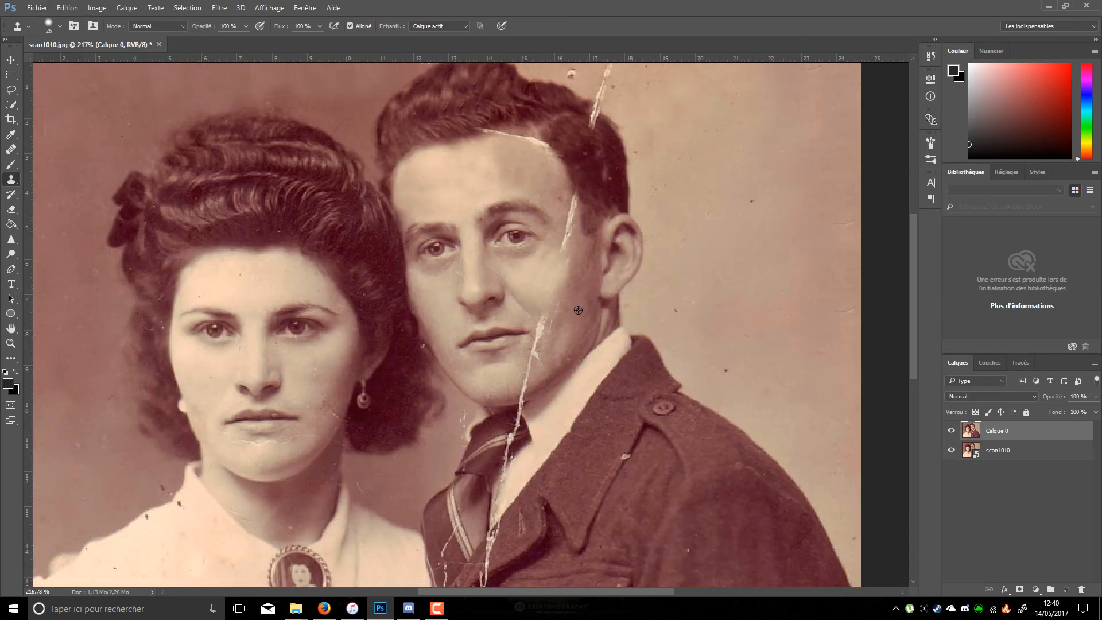
alt+click(559, 277)
click(565, 250)
key(ctrl+alt+z)
key(ctrl+alt+z)
drag(543, 308, 551, 323)
alt+click(527, 312)
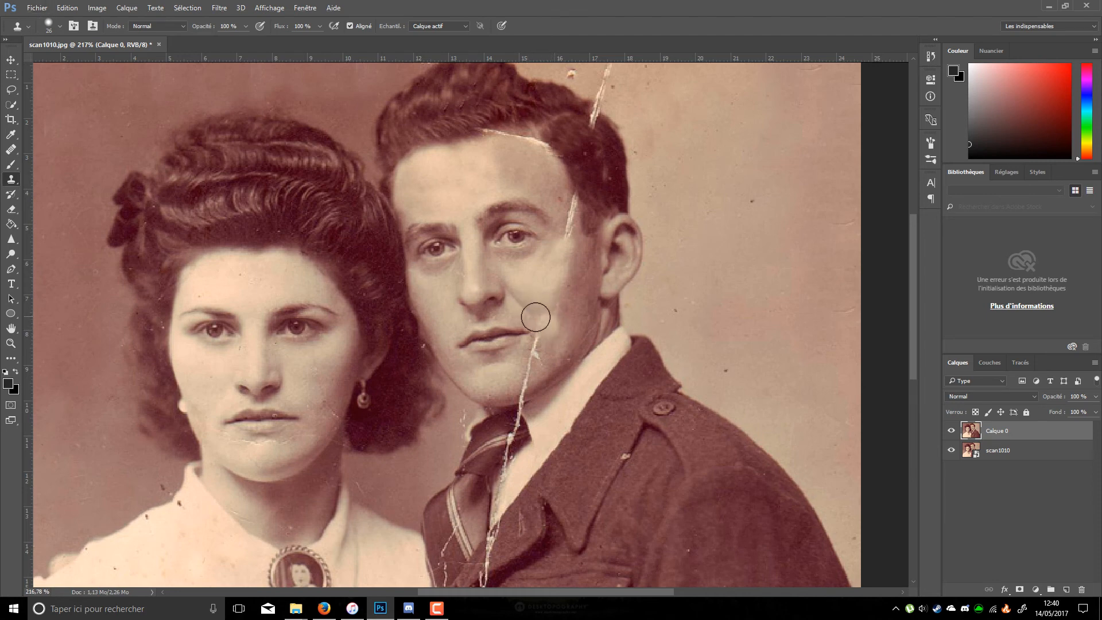
click(541, 322)
click(533, 365)
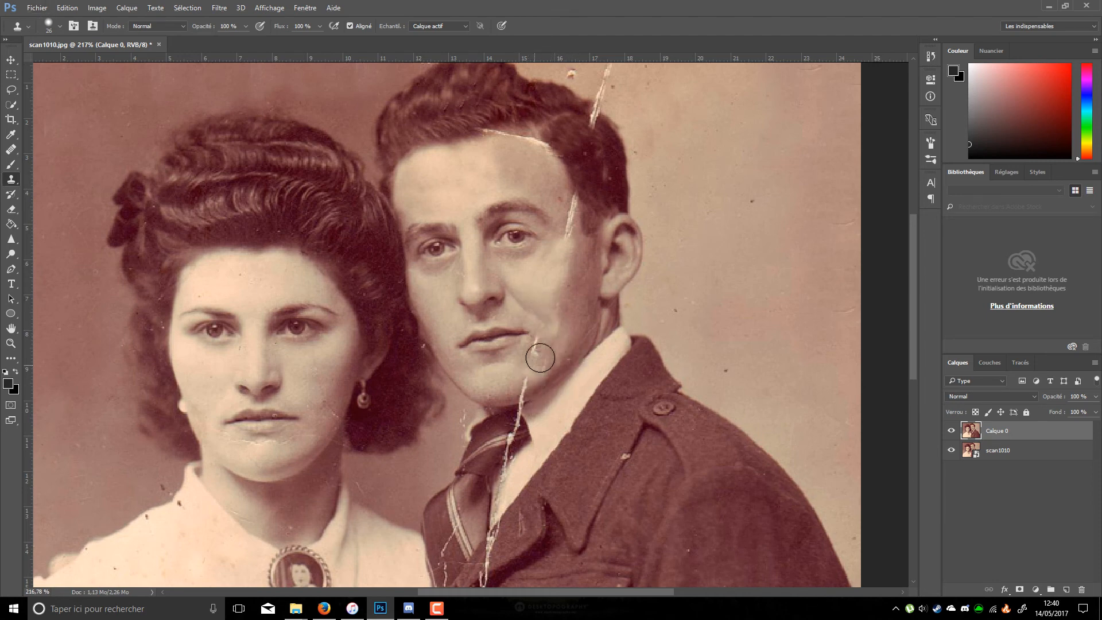
key(ctrl+z)
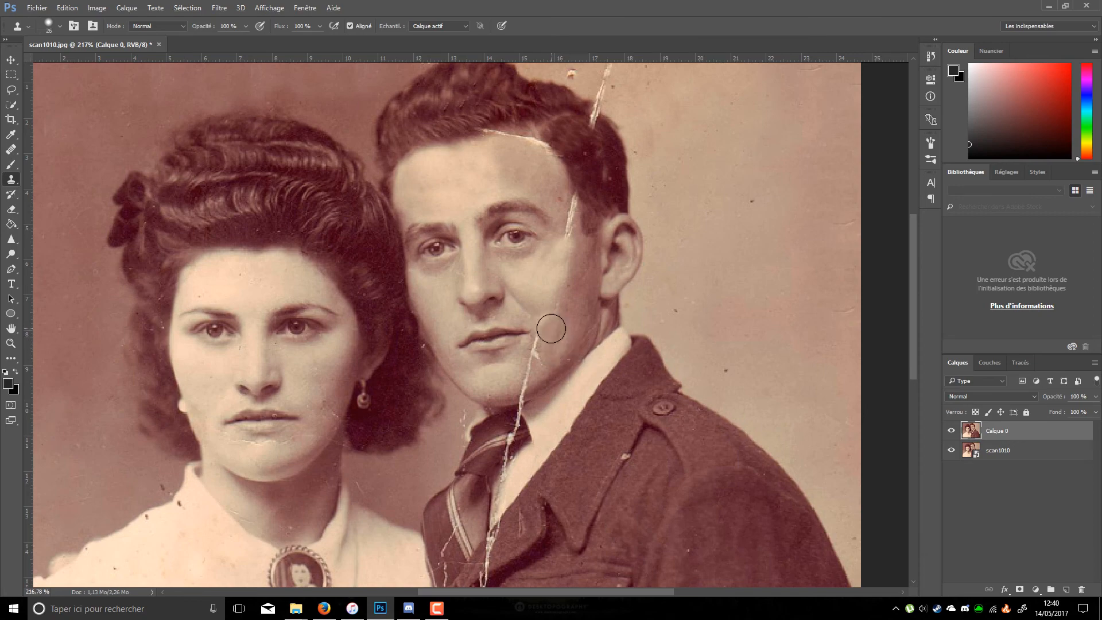
Enlarge the Clone Stamp brush to 65 and clone jacket fabric over the damaged edge of the man's lower sleeve
scroll(592, 424, down, 5)
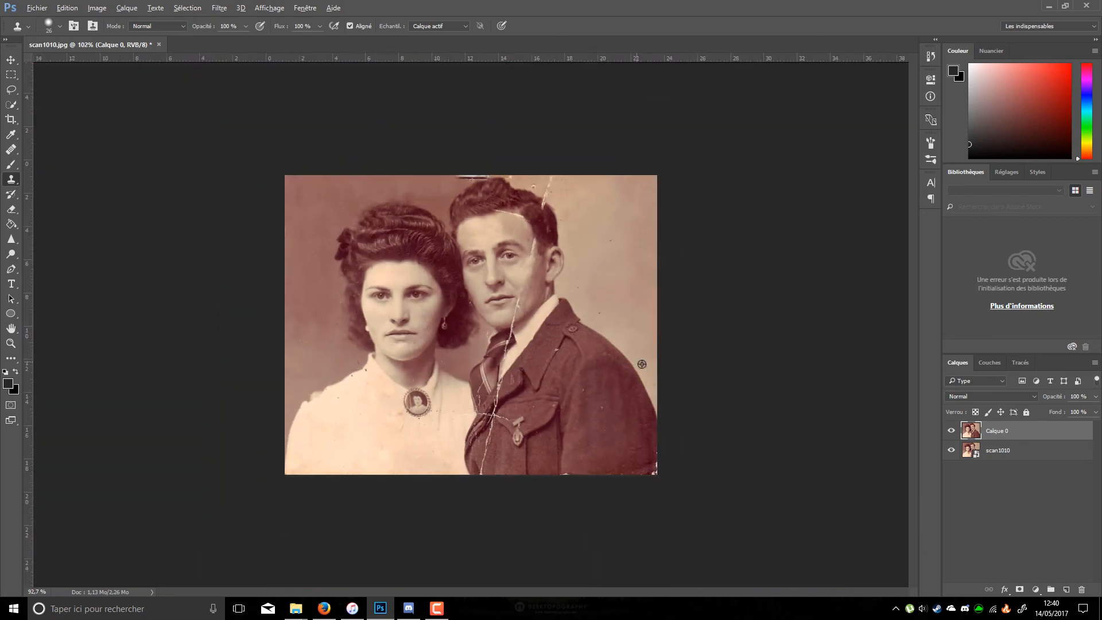
scroll(441, 401, down, 1)
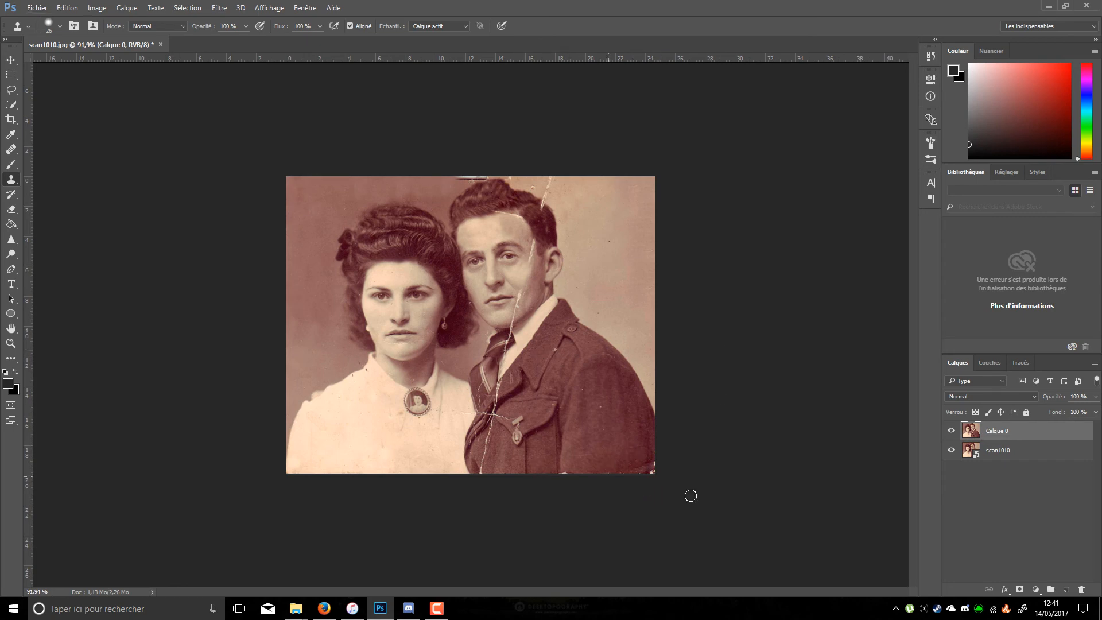
scroll(638, 433, up, 8)
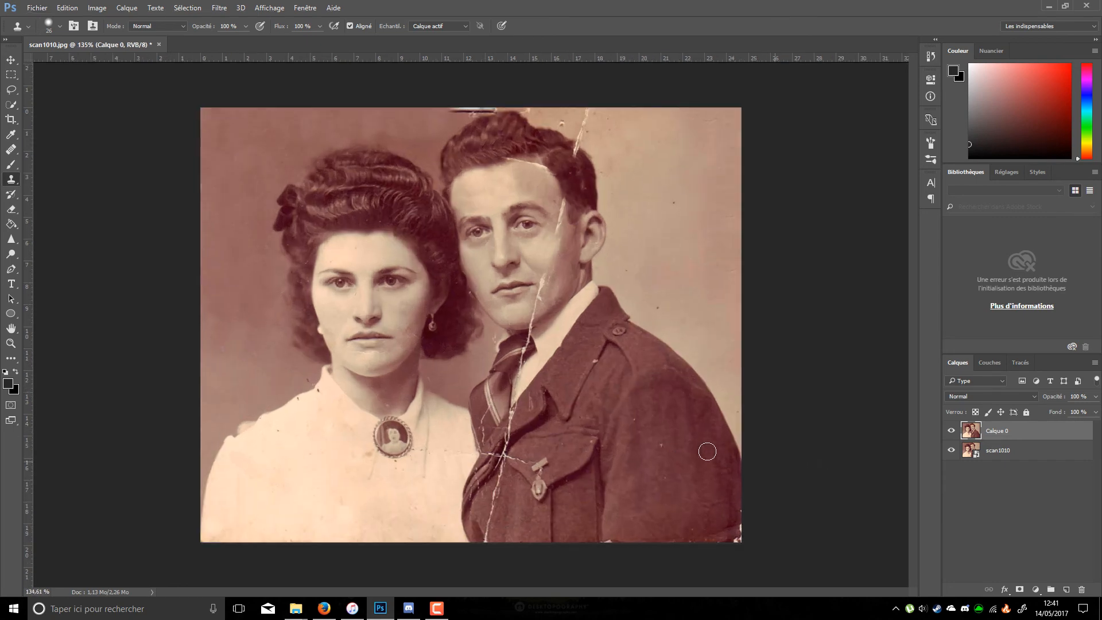
drag(660, 447, 556, 333)
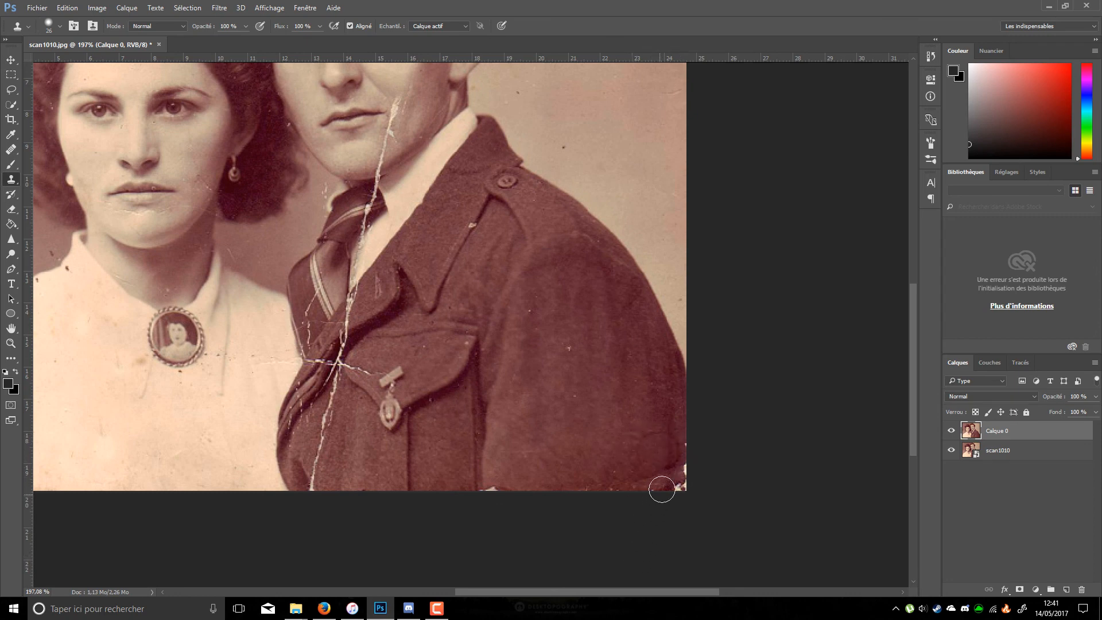
drag(634, 374, 674, 382)
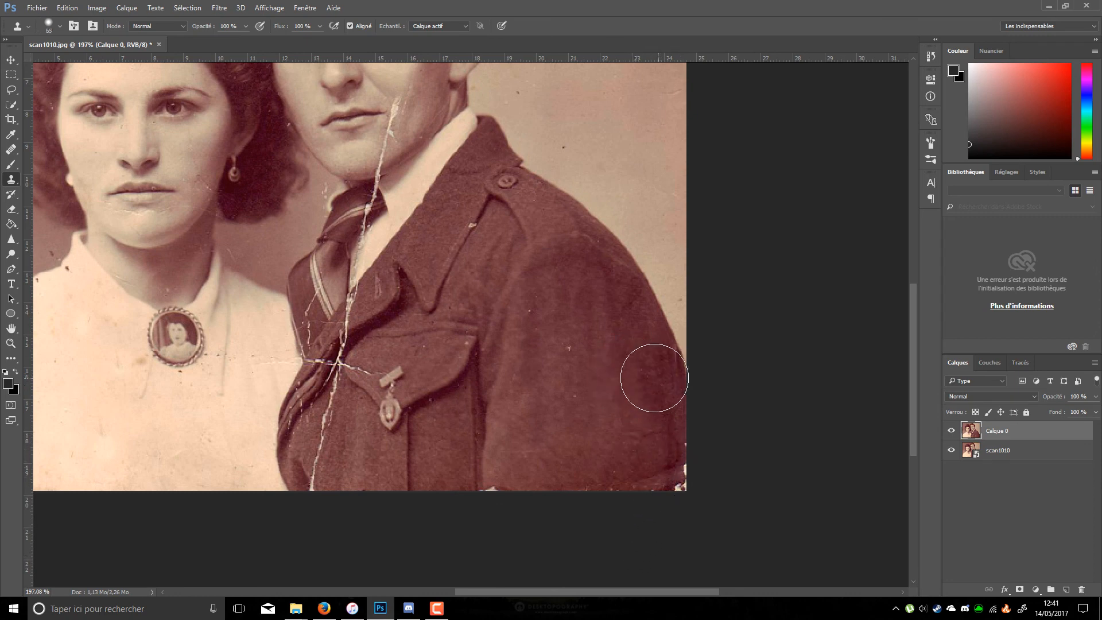
alt+click(646, 383)
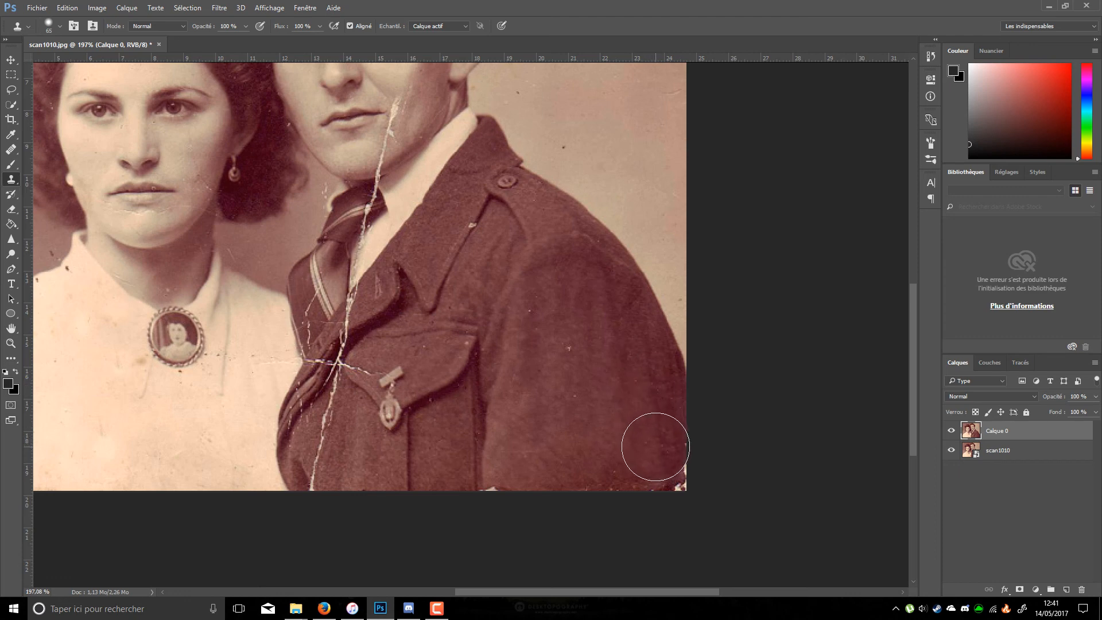
scroll(733, 481, down, 3)
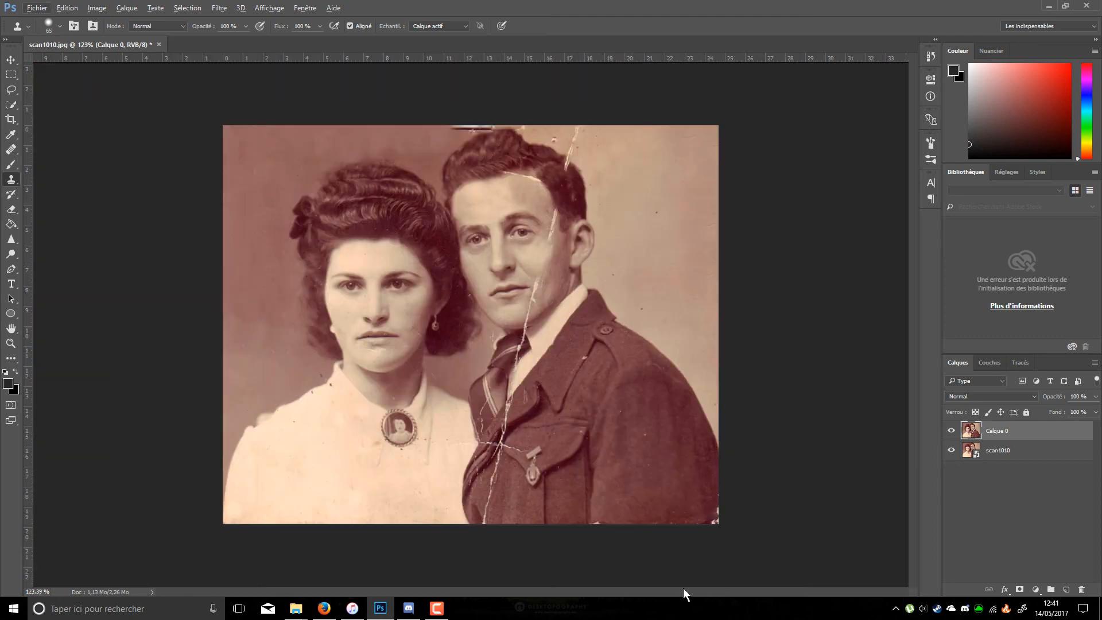
drag(495, 500, 507, 519)
key(ctrl+z)
Reduce the Clone Stamp brush to 22 and clone jacket fabric over the crack from the photo's lower edge up towards the pocket
scroll(525, 509, up, 4)
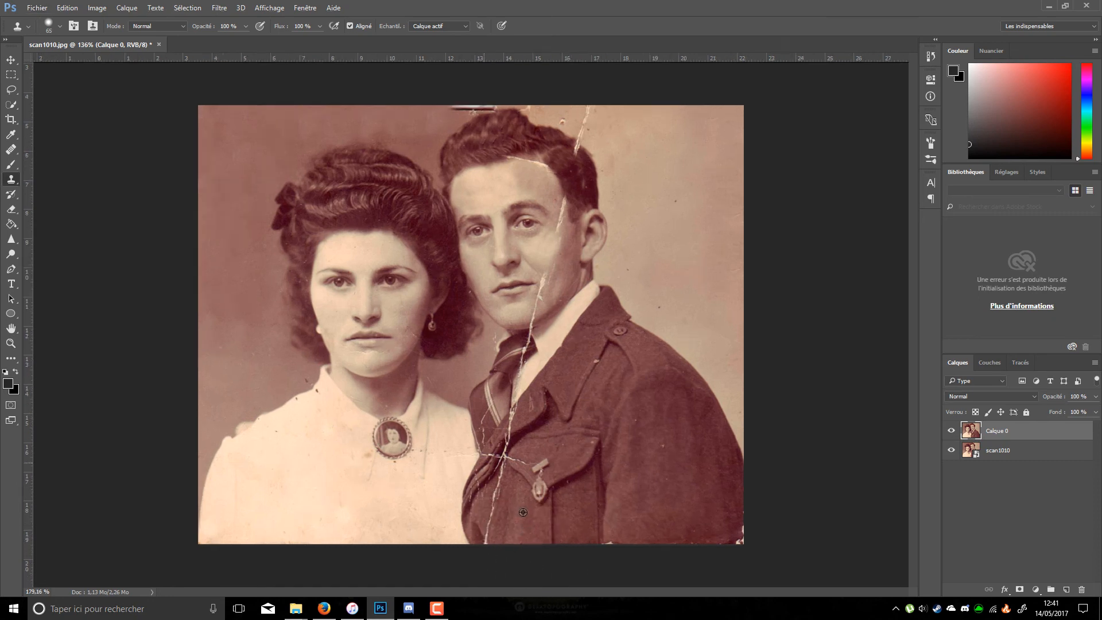
right_click(501, 534)
key(Escape)
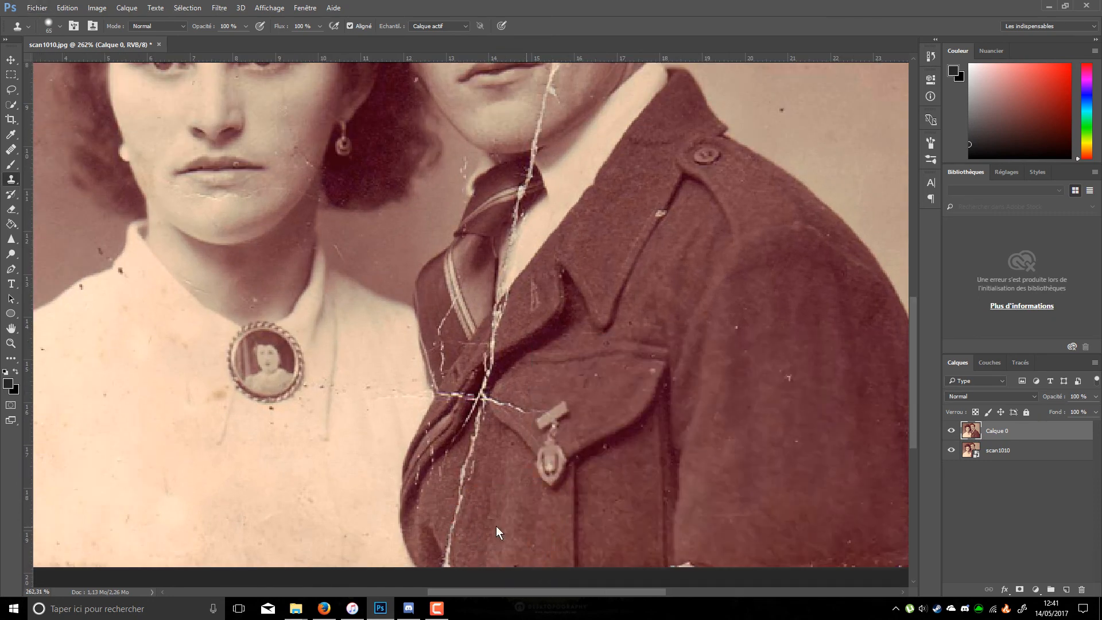
alt+right_click(505, 510)
alt+right_click(500, 513)
alt+click(474, 544)
drag(454, 555, 468, 467)
Compare the restored portrait with the original scan by repeatedly hiding and showing the layer Calque 0
scroll(489, 546, down, 5)
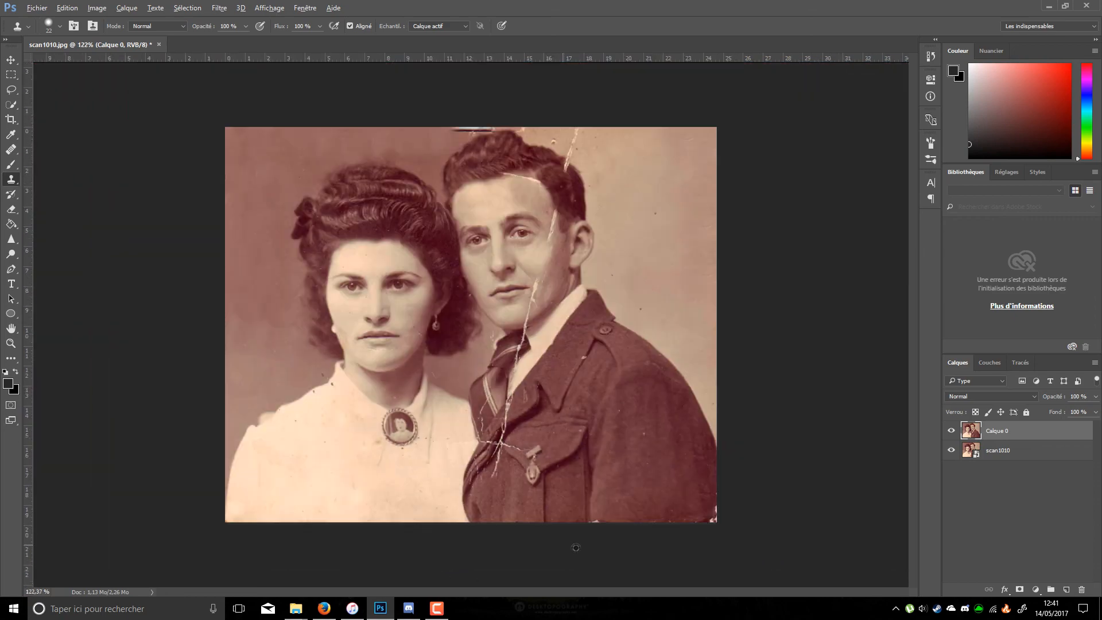
scroll(579, 419, down, 2)
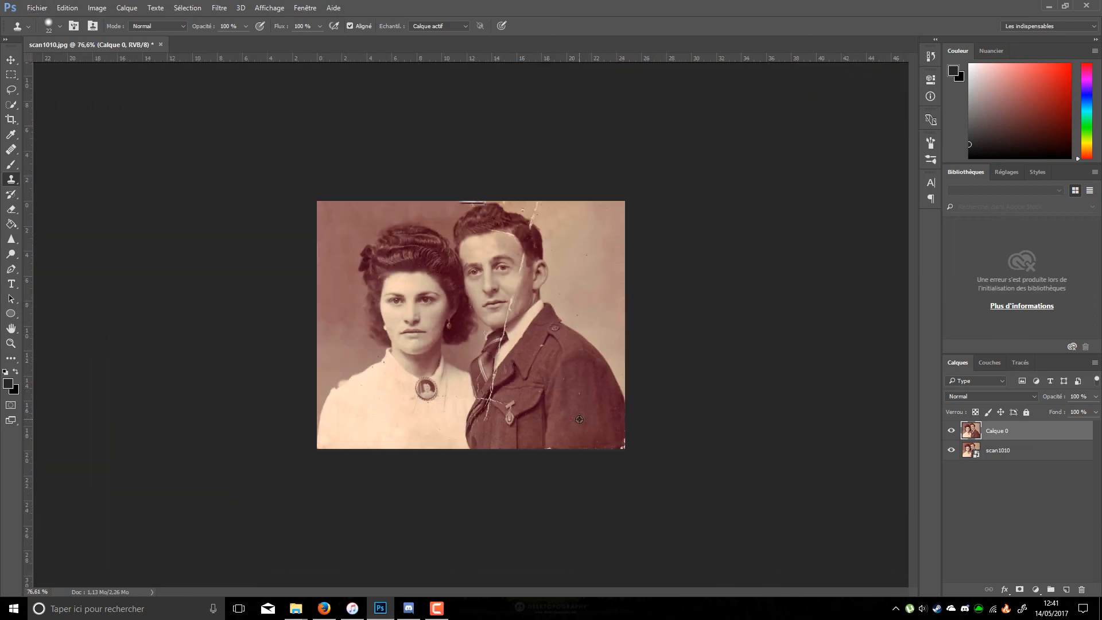
click(952, 431)
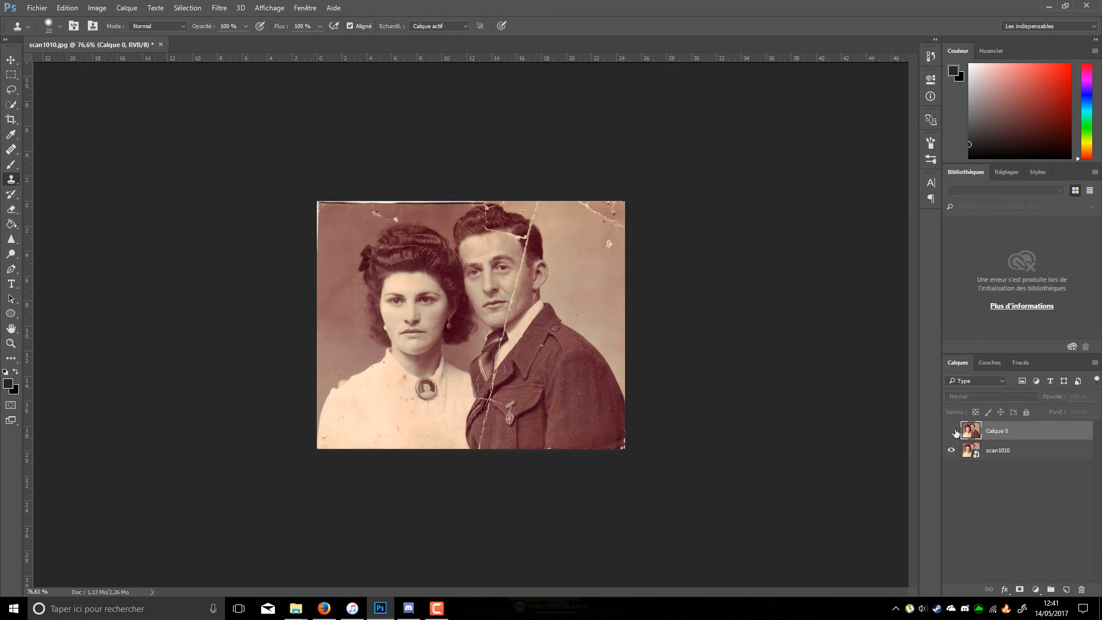
click(951, 430)
click(951, 431)
click(952, 430)
click(952, 430)
click(953, 431)
click(953, 430)
click(952, 430)
click(953, 430)
click(953, 431)
click(952, 431)
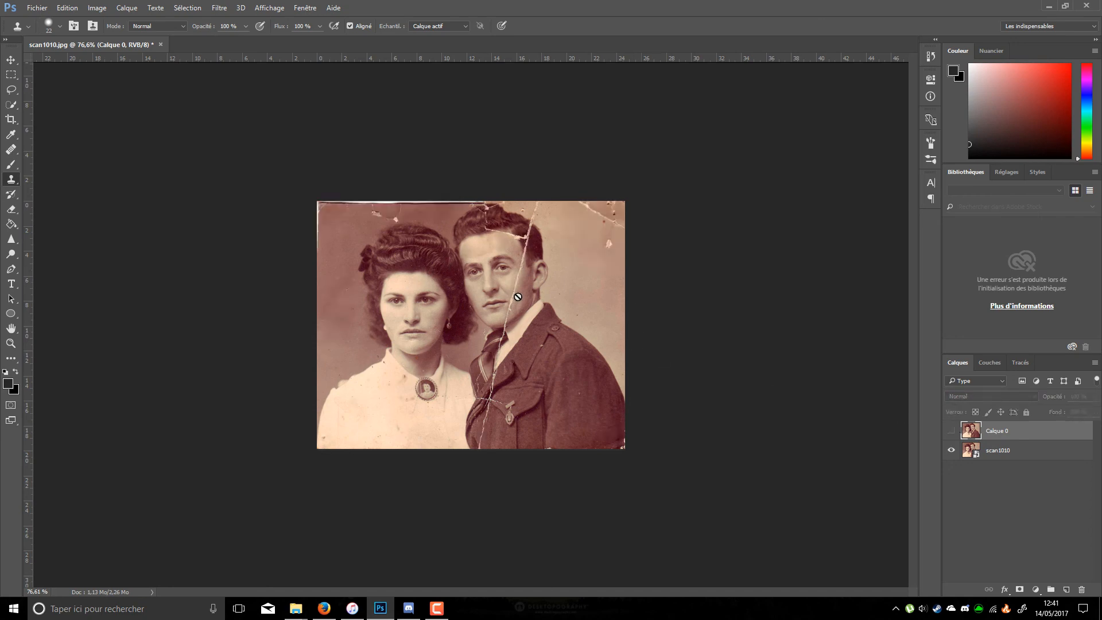
click(953, 431)
click(953, 431)
click(953, 430)
click(953, 430)
click(953, 430)
click(952, 431)
click(952, 430)
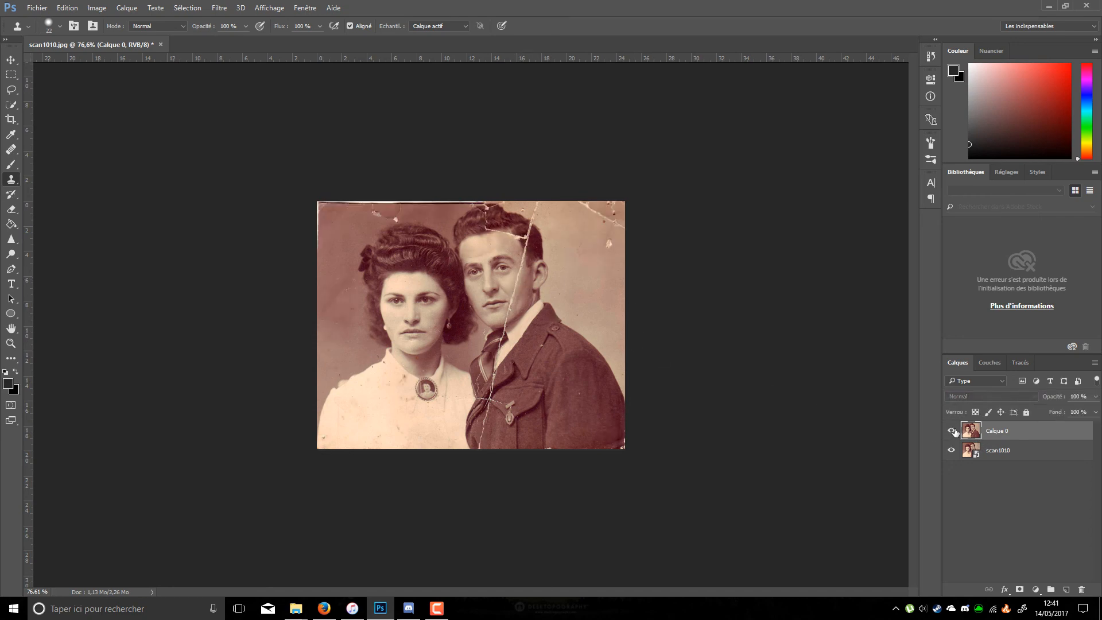
click(953, 430)
click(953, 430)
click(954, 430)
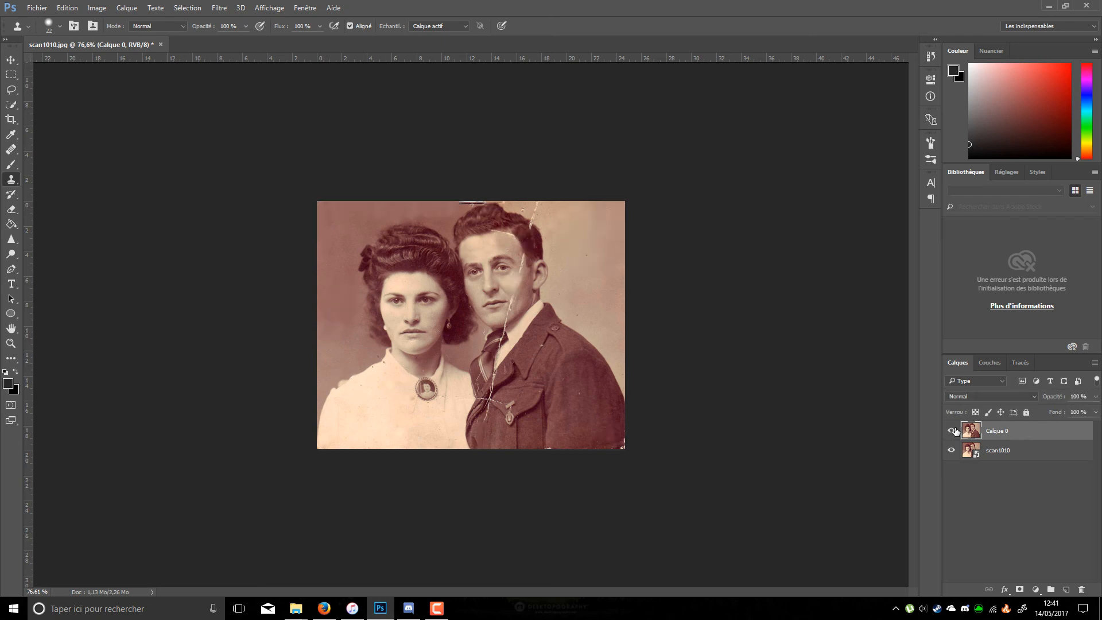
click(953, 431)
click(954, 430)
click(955, 431)
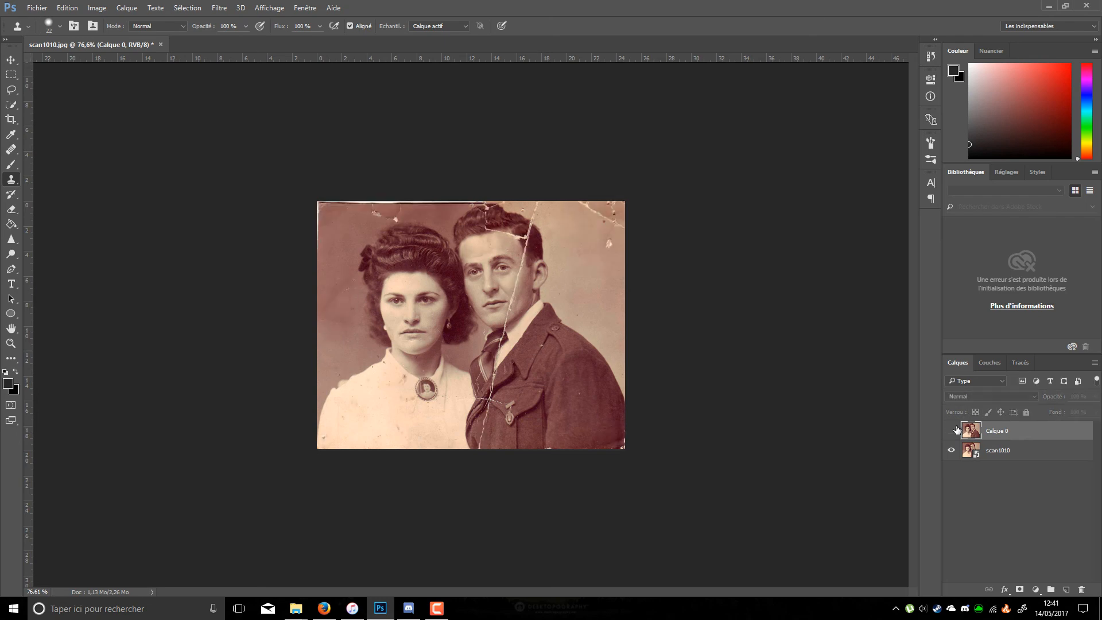
click(955, 430)
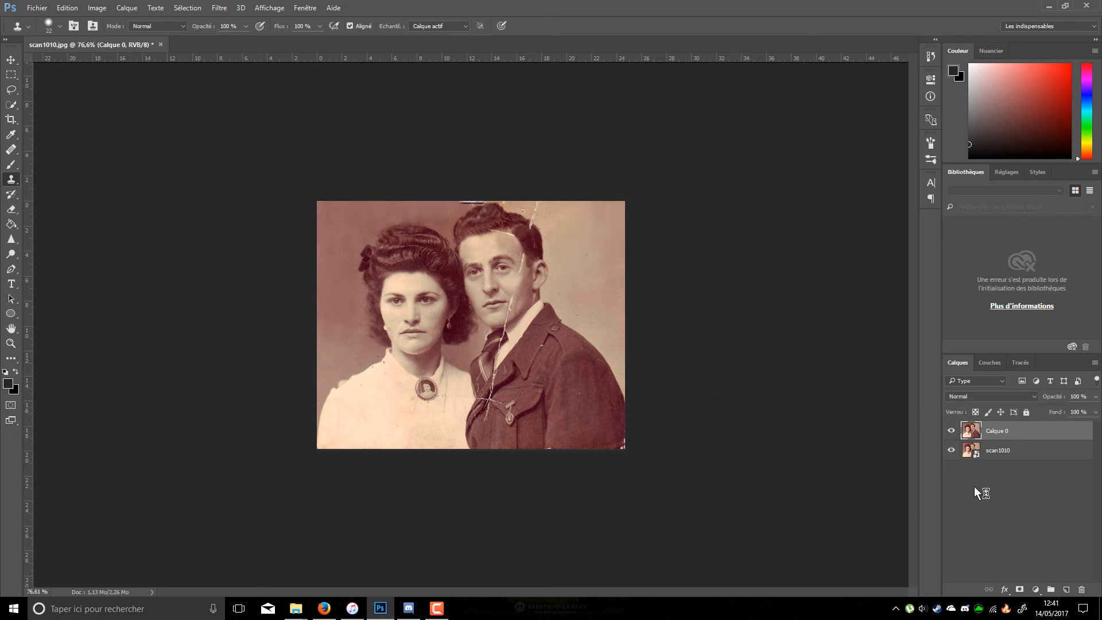
click(952, 431)
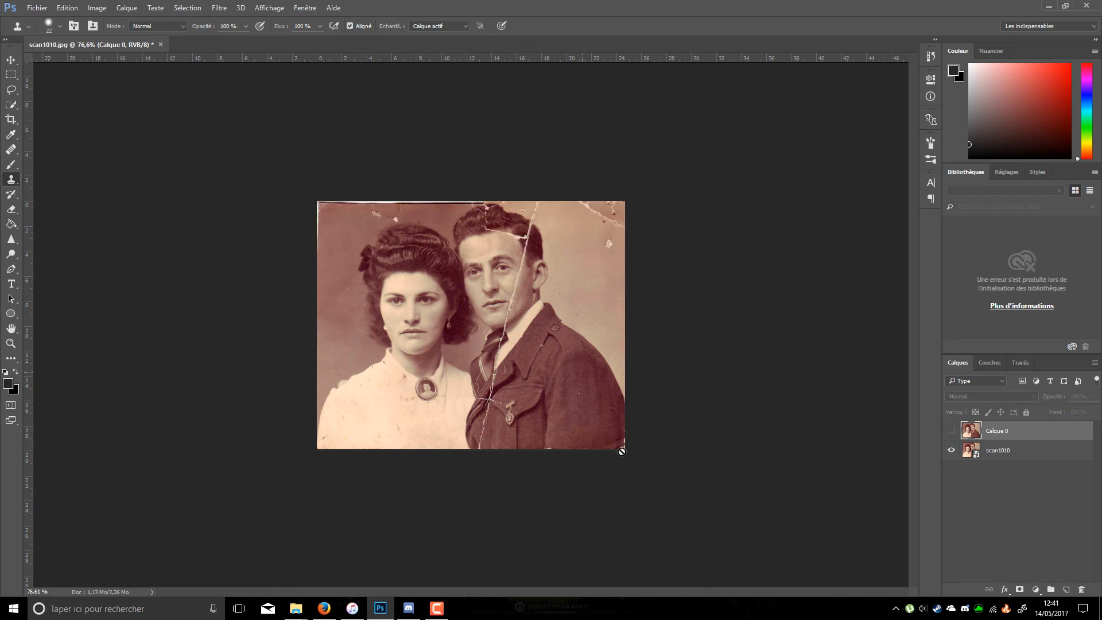
Try to repair the cracked hair on Calque 0 by lassoing the top of the man's head and applying Fill
click(12, 92)
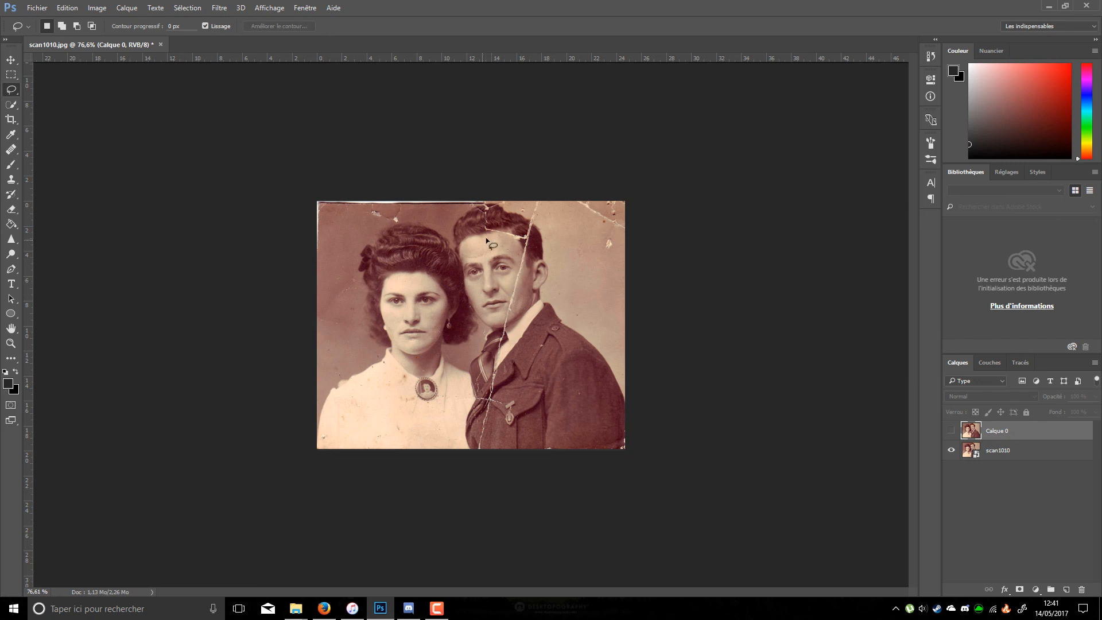
mouse_move(486, 240)
mouse_down()
mouse_move(474, 195)
mouse_move(535, 194)
mouse_move(551, 242)
mouse_move(514, 253)
mouse_move(507, 223)
mouse_up()
click(951, 430)
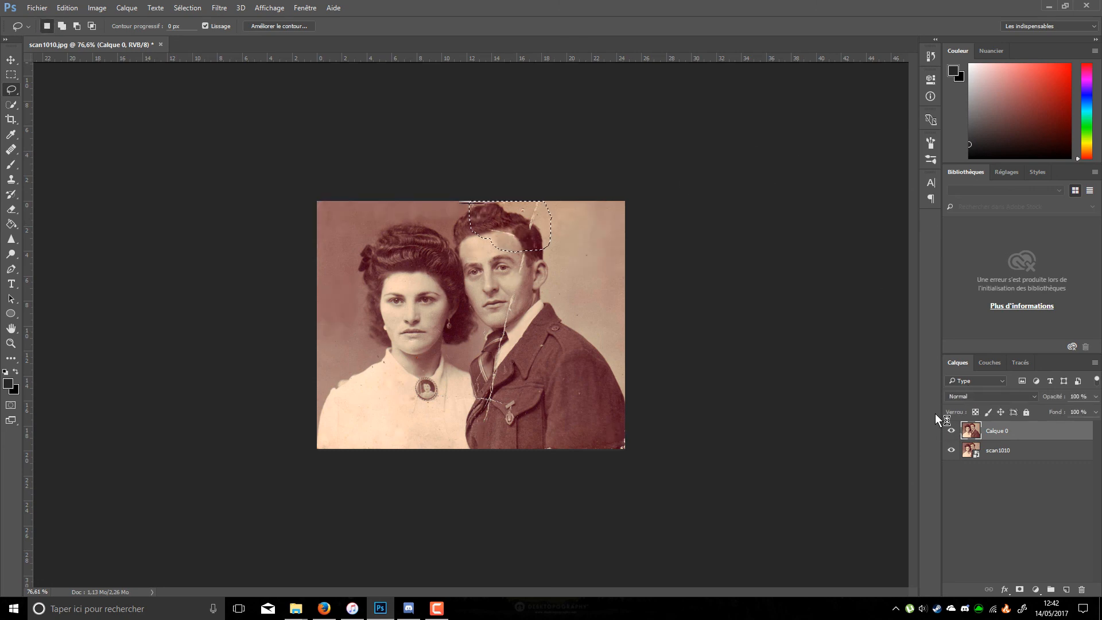
key(shift+F5)
key(Return)
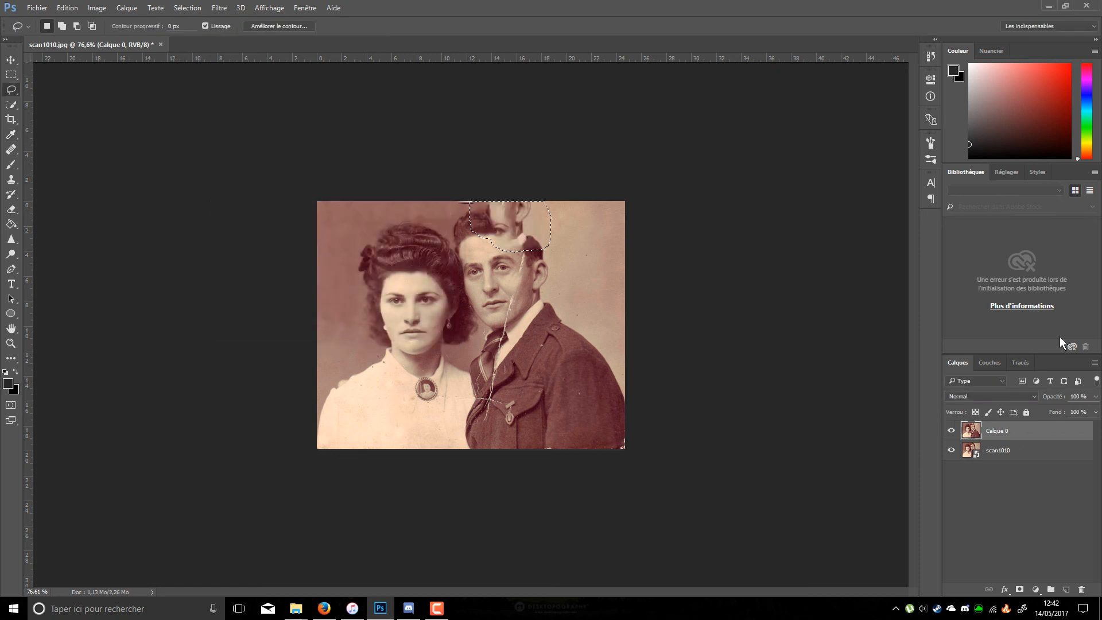
Undo the fill on the man's head and clear the lasso selection
key(ctrl+d)
mouse_move(520, 280)
mouse_down()
mouse_move(524, 253)
mouse_move(505, 248)
mouse_move(540, 251)
mouse_up()
click(551, 224)
key(ctrl+z)
key(ctrl+d)
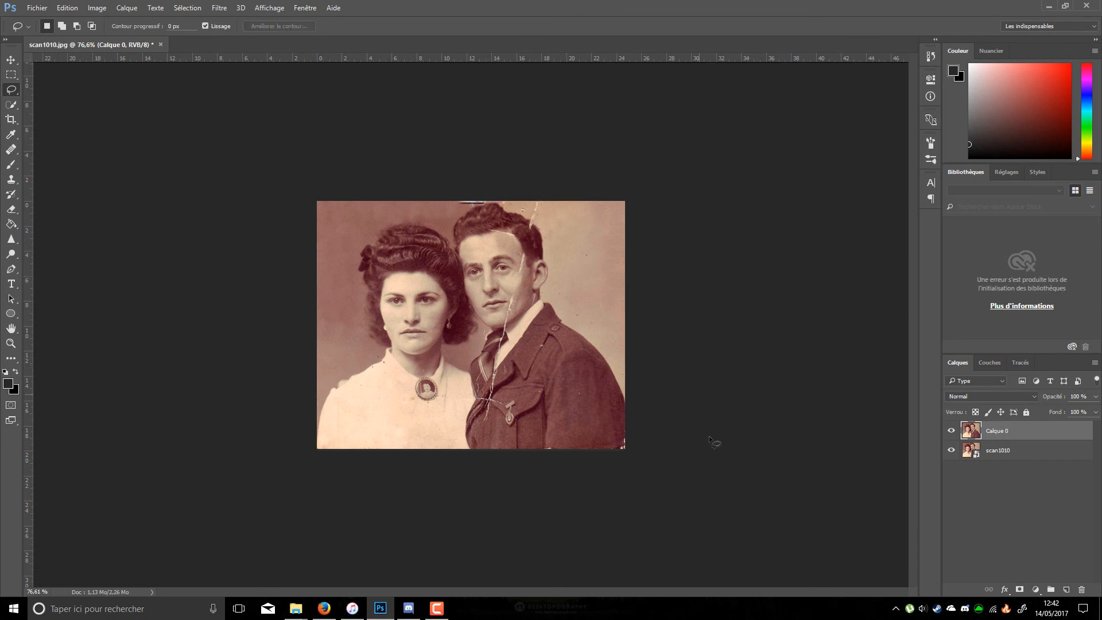
scroll(631, 445, down, 2)
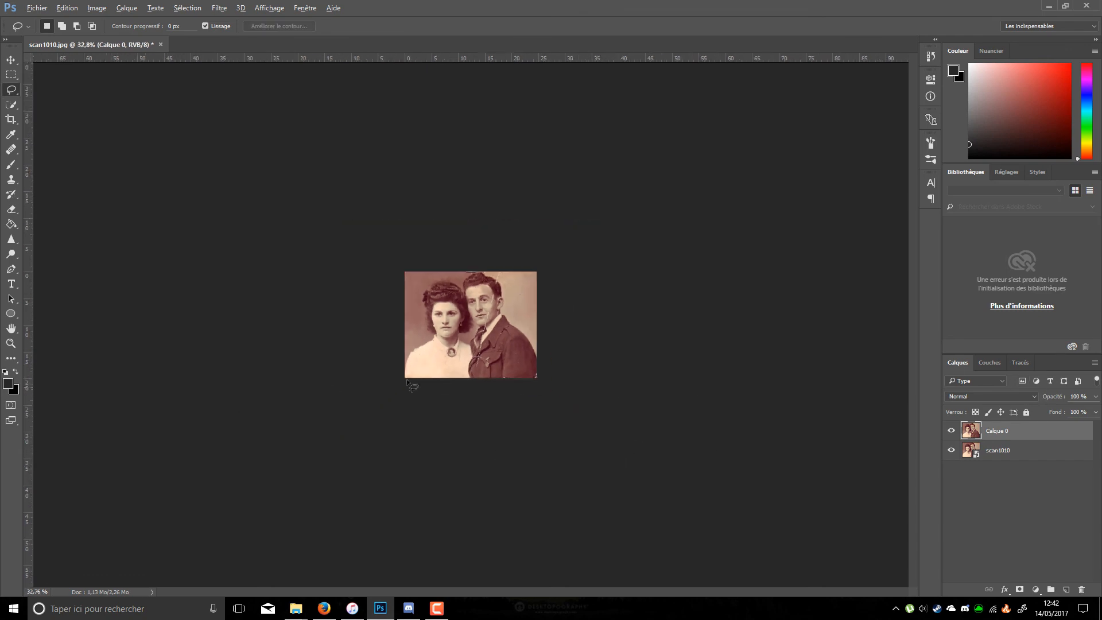
scroll(408, 381, up, 2)
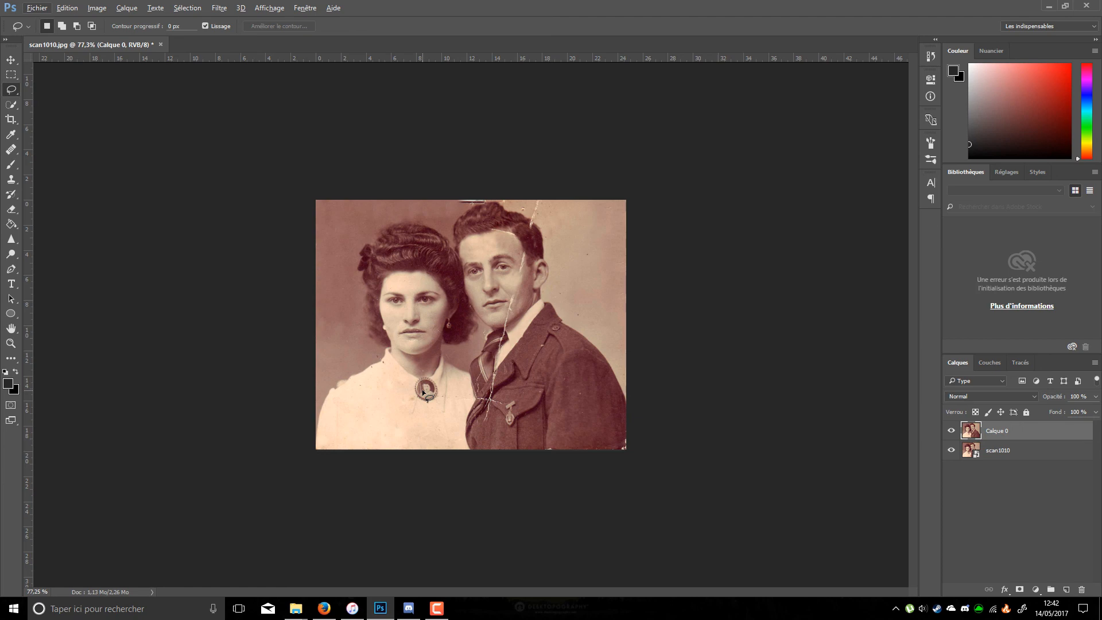